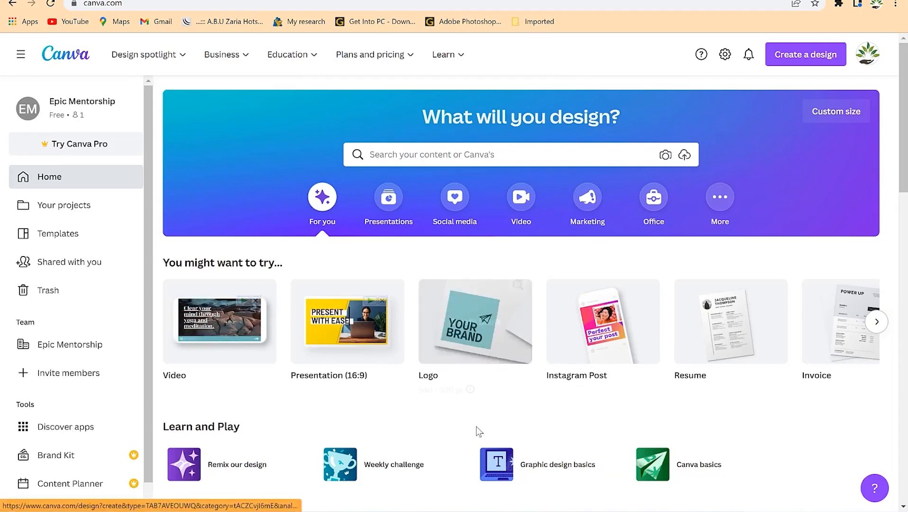
Search Canva templates for 'letterhead' and show all 2,412 results.
click(522, 156)
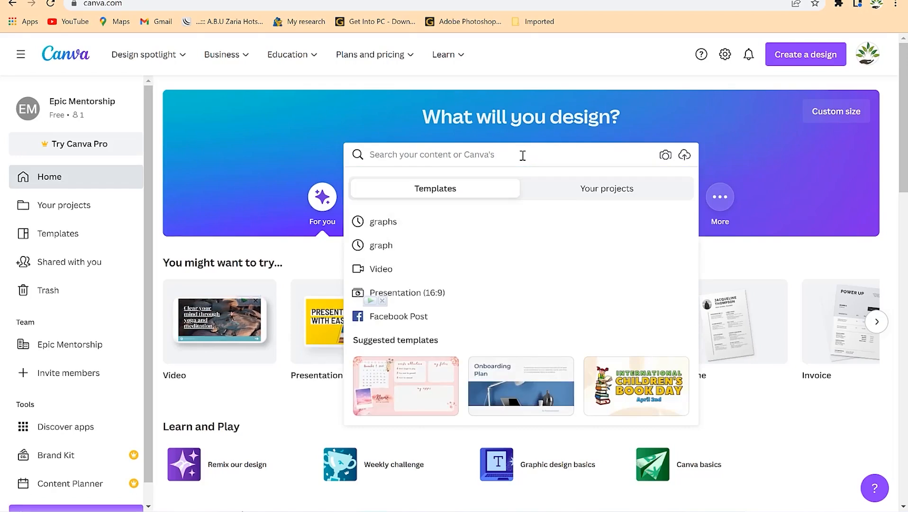
text(lea)
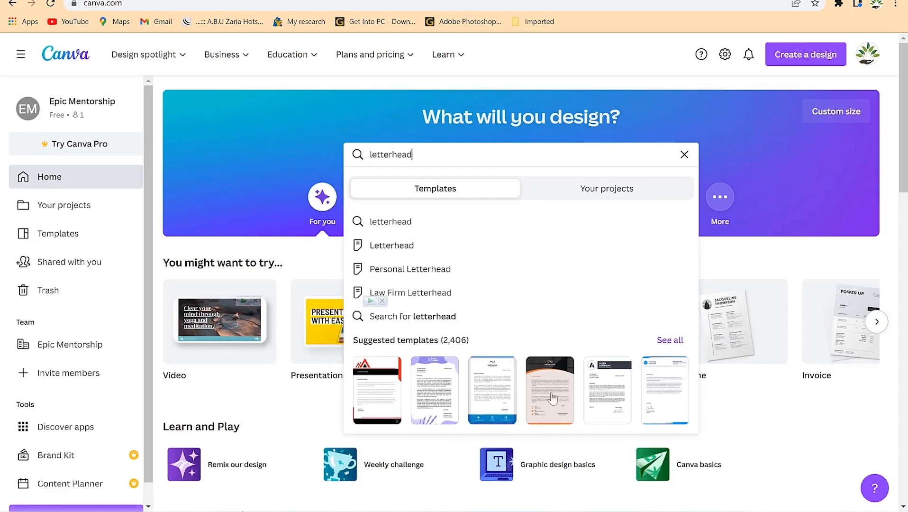
click(673, 343)
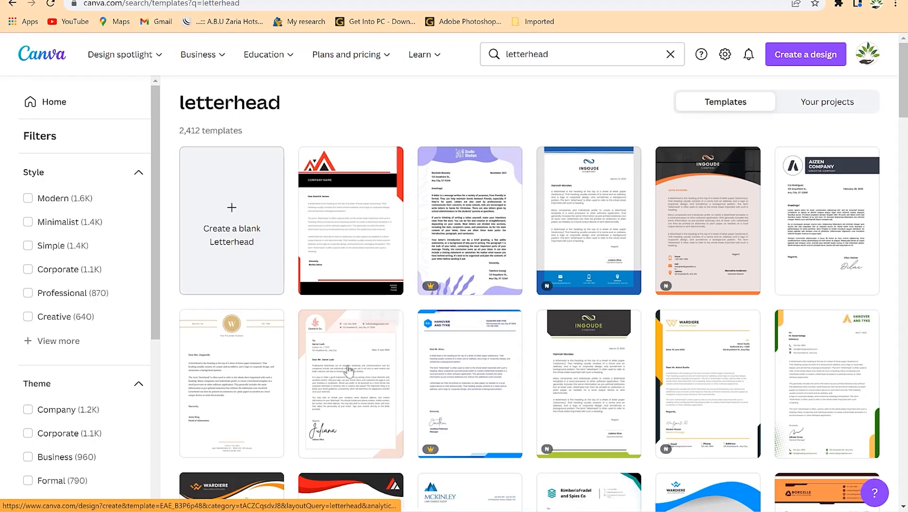
Browse the letterhead results and open the Hanover and Tyke template in a new tab.
scroll(377, 356, down, 2)
scroll(378, 356, down, 6)
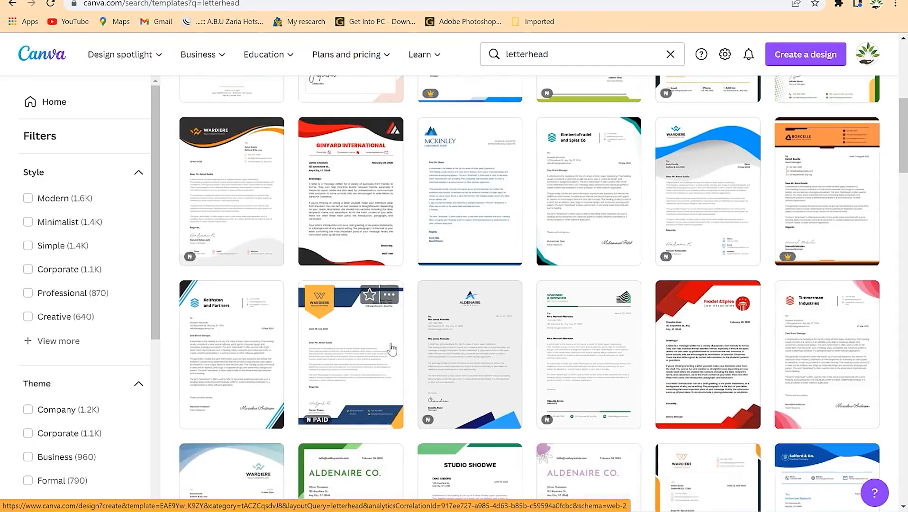
scroll(389, 348, down, 3)
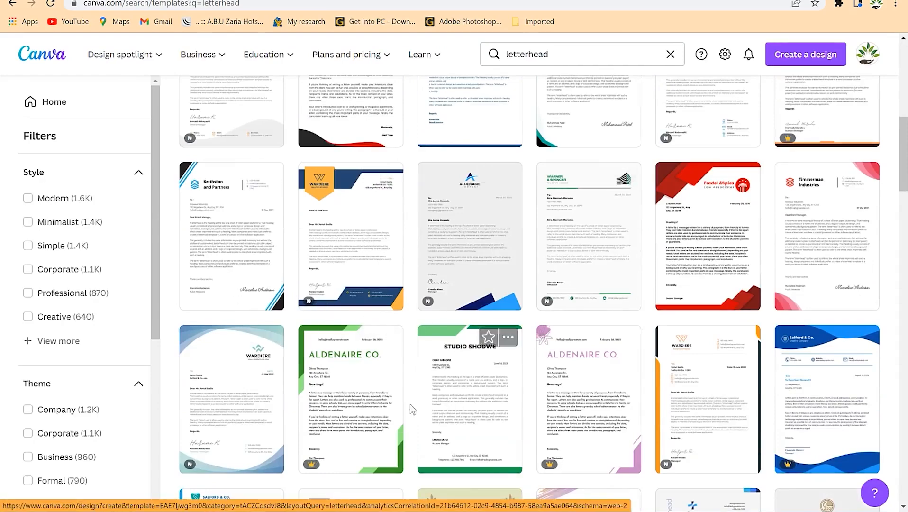
scroll(576, 321, down, 2)
scroll(576, 320, up, 8)
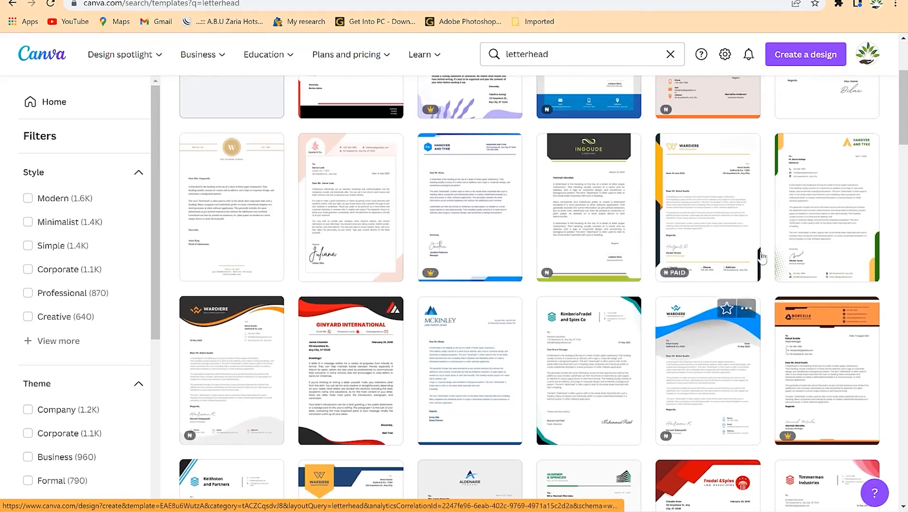
right_click(834, 197)
click(808, 205)
Skip the Salford & Co. template and open the Keithston template in a new tab too.
scroll(335, 331, down, 10)
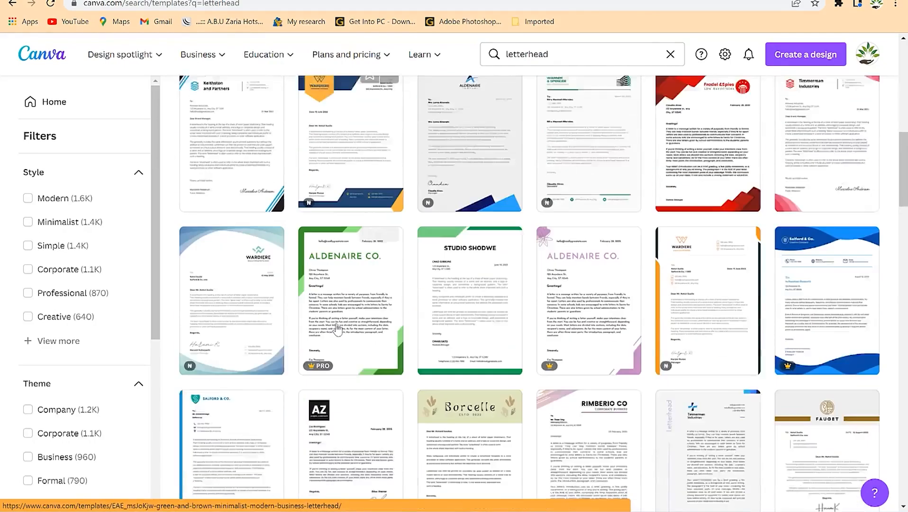
scroll(350, 345, down, 10)
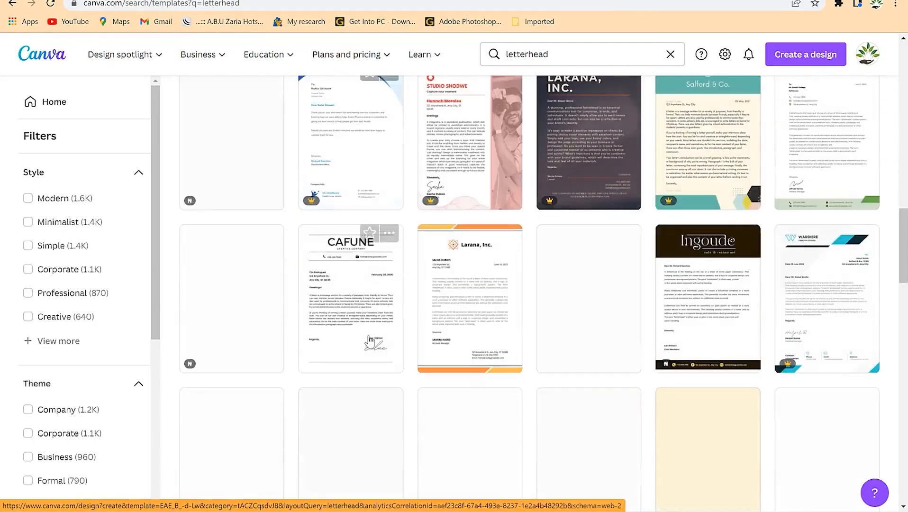
scroll(372, 340, up, 10)
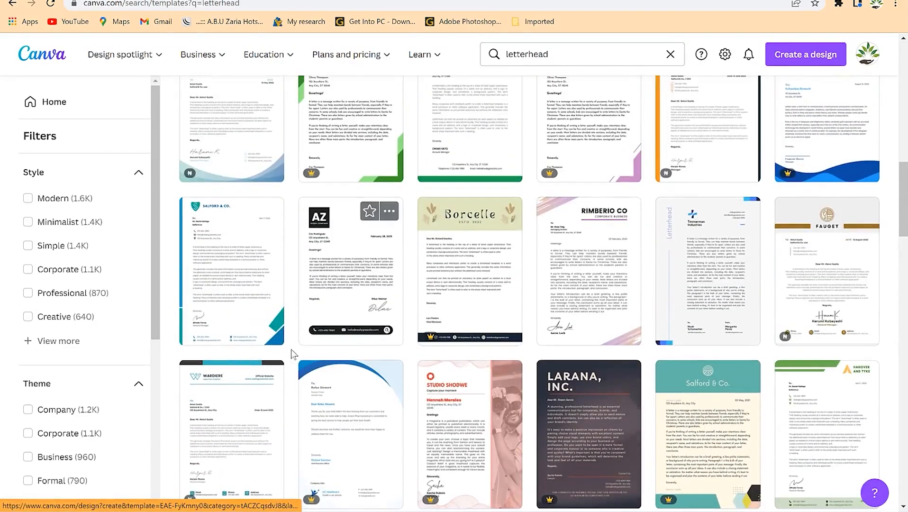
right_click(244, 272)
key(Escape)
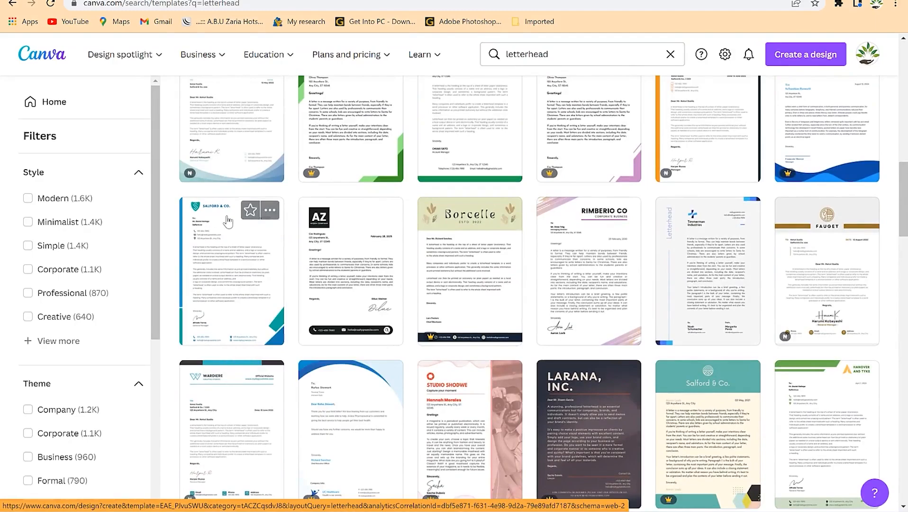
scroll(247, 260, up, 8)
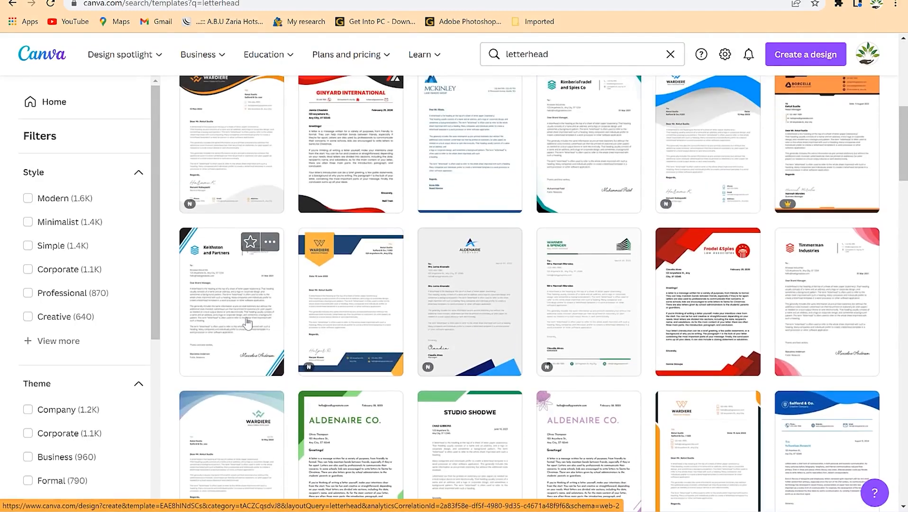
right_click(245, 318)
click(273, 331)
scroll(469, 249, down, 10)
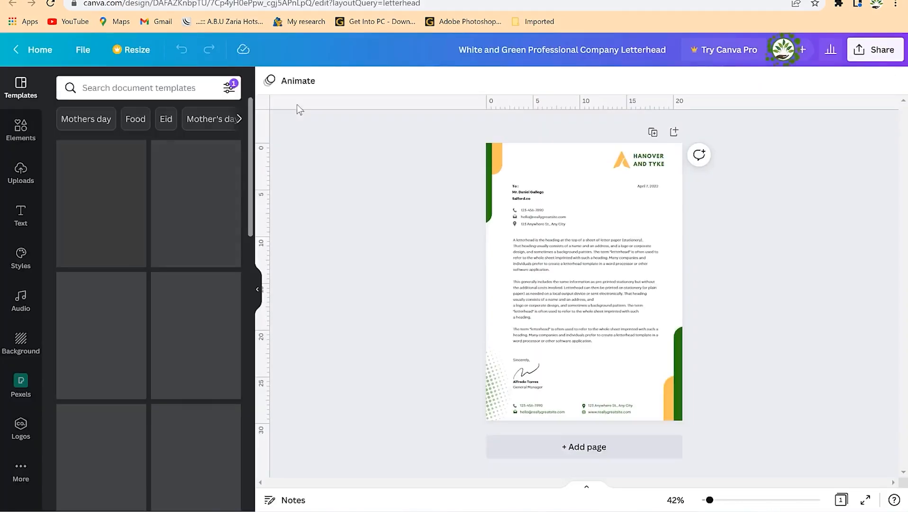
Zoom the letterhead page from 42% to about 117%.
click(576, 240)
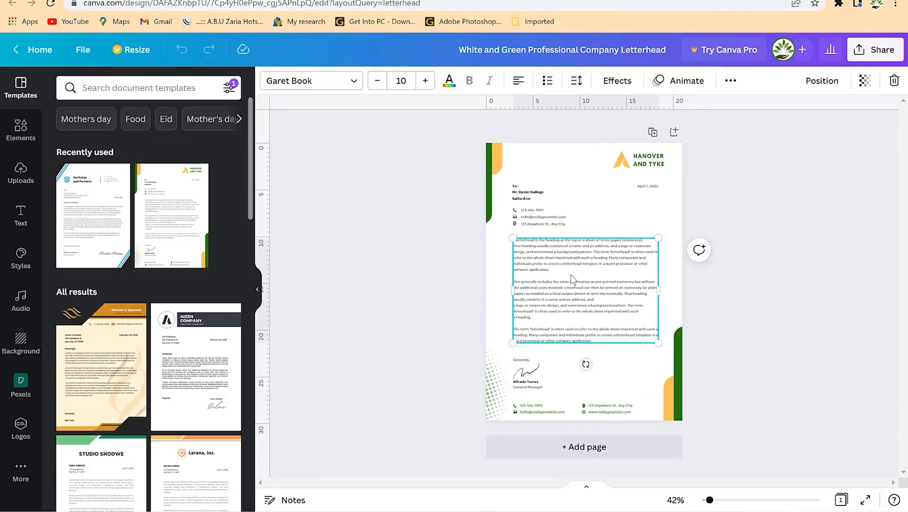
click(547, 222)
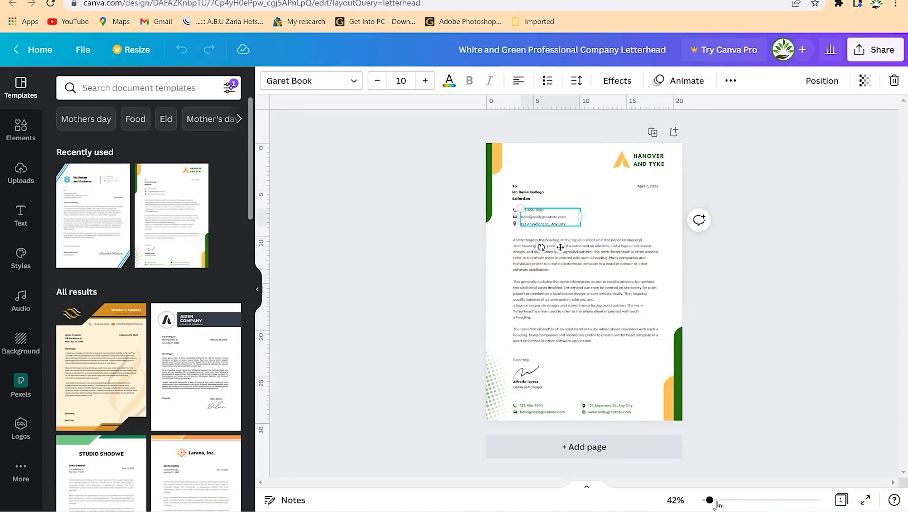
drag(711, 503, 728, 506)
click(568, 279)
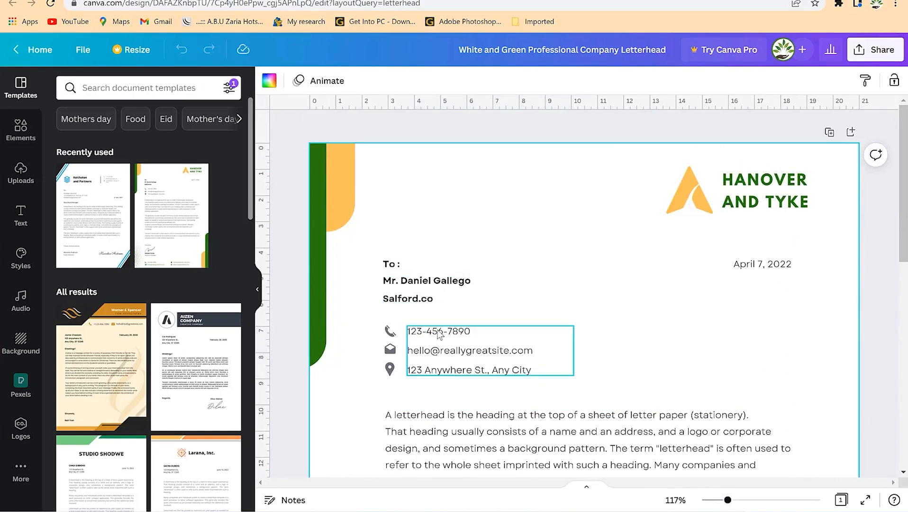
Turn the green strip on the left edge grey.
click(770, 184)
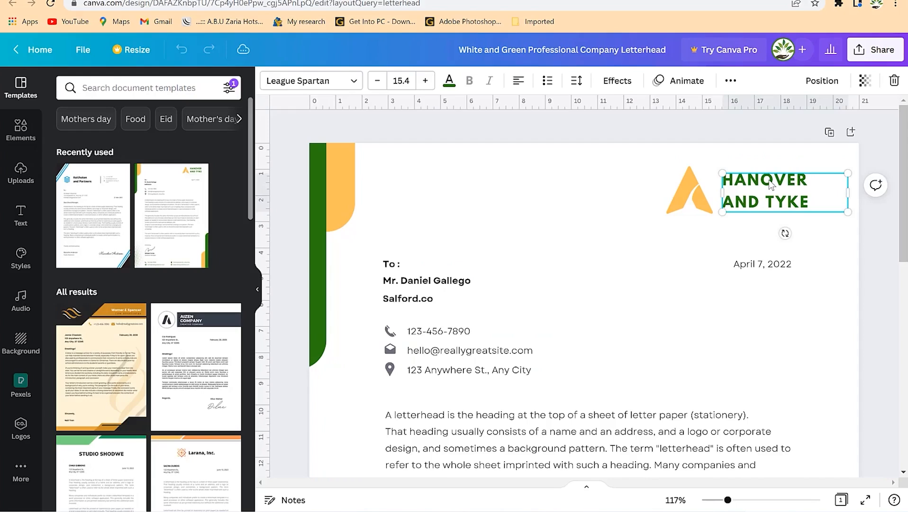
click(690, 190)
click(349, 175)
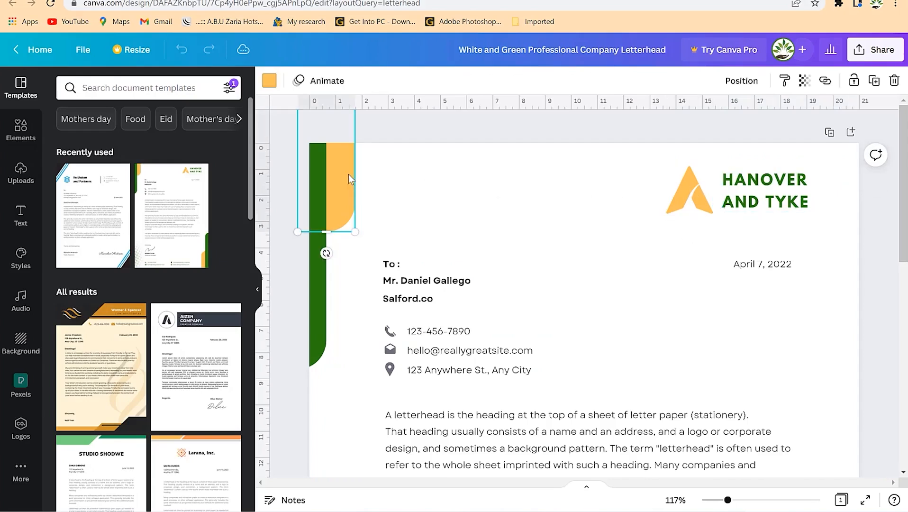
click(315, 183)
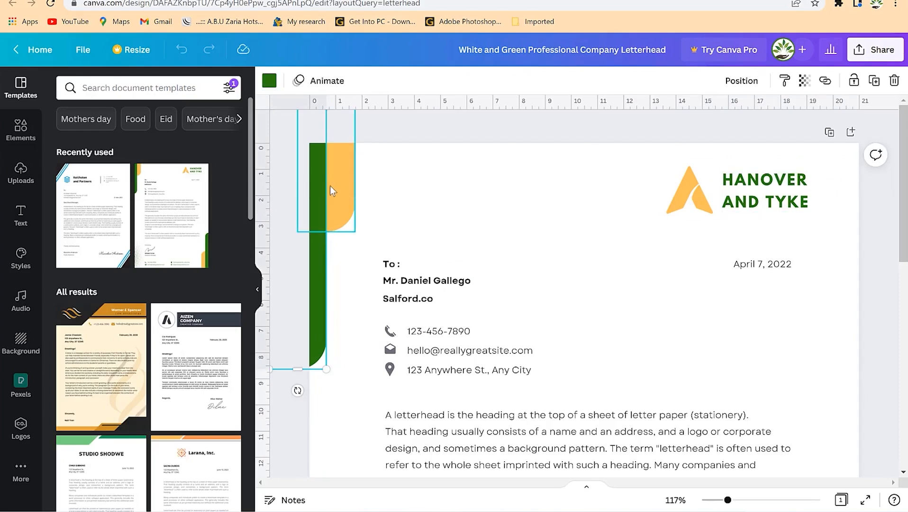
click(270, 83)
click(127, 323)
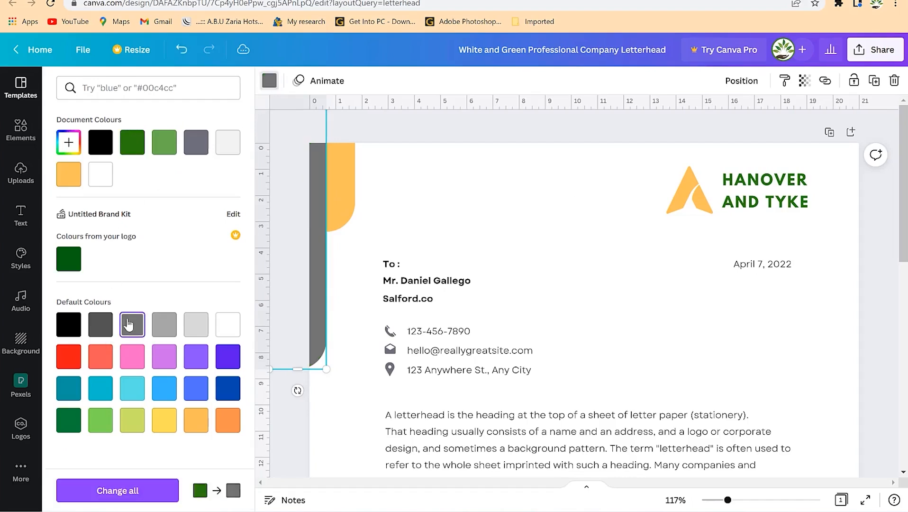
click(703, 188)
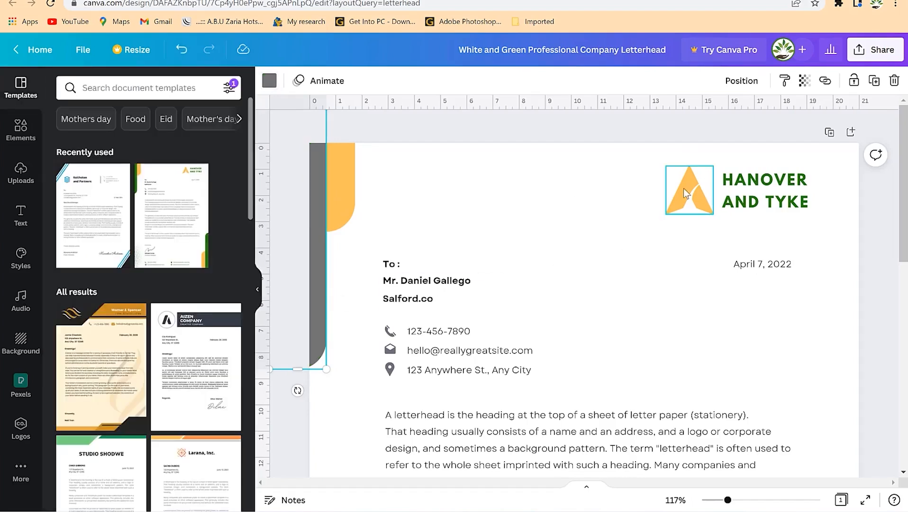
Make the triangle logo and the top-left orange shape red.
click(684, 193)
click(271, 81)
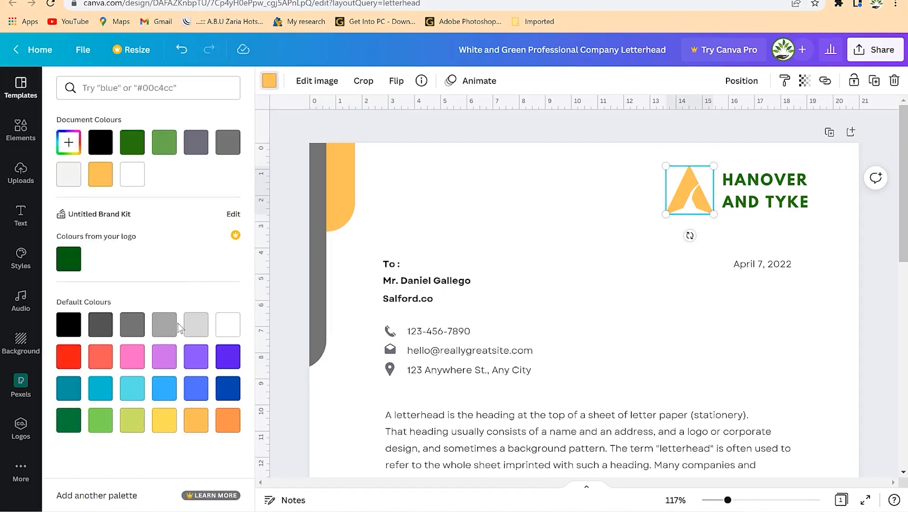
click(68, 357)
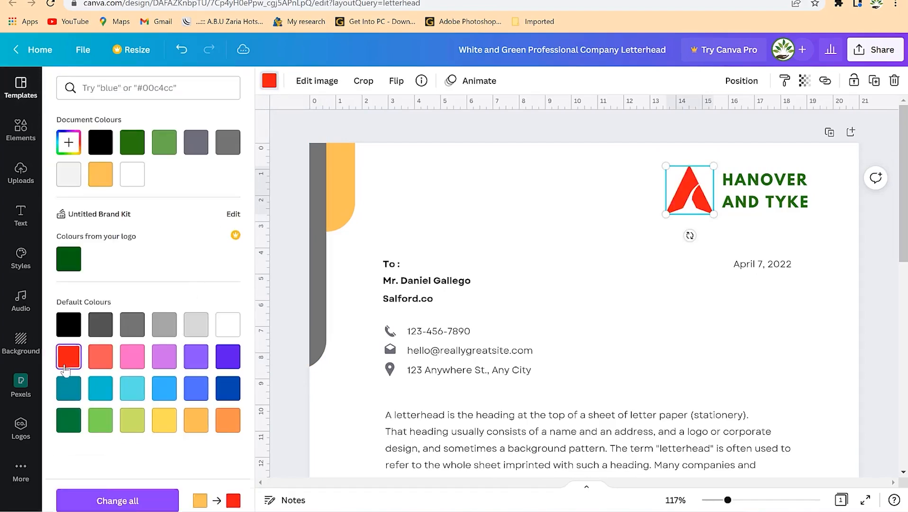
click(320, 155)
click(269, 81)
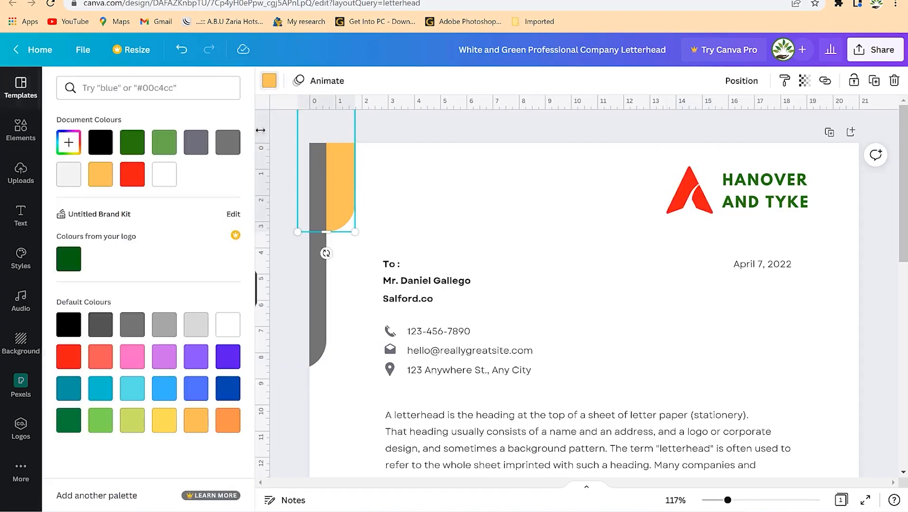
click(132, 175)
click(608, 296)
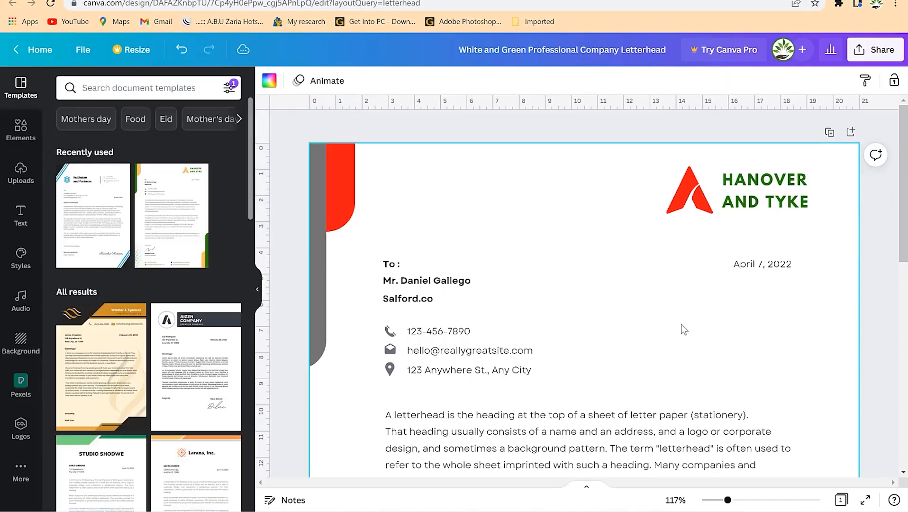
Make the bottom-right orange shape red and the bottom-right green strip grey.
scroll(681, 329, down, 5)
scroll(684, 328, down, 5)
click(826, 357)
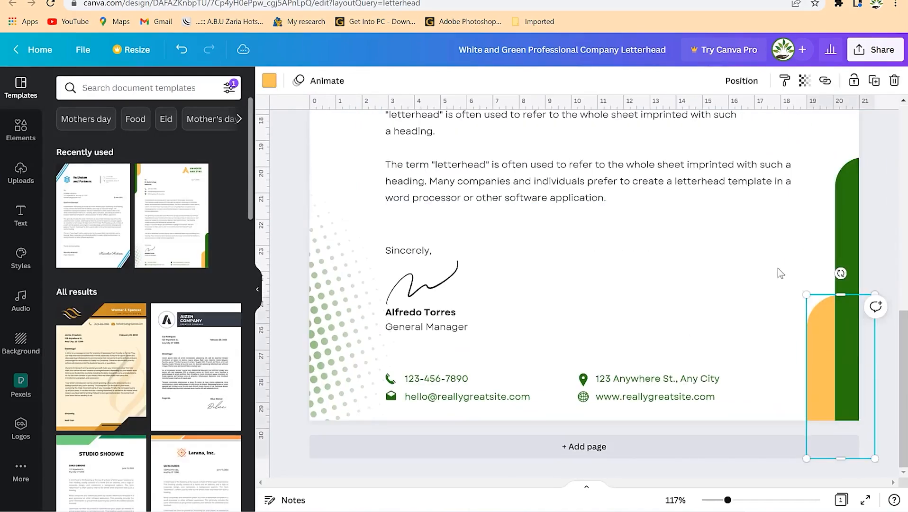
scroll(777, 267, up, 6)
scroll(778, 266, up, 4)
scroll(754, 360, down, 10)
click(269, 80)
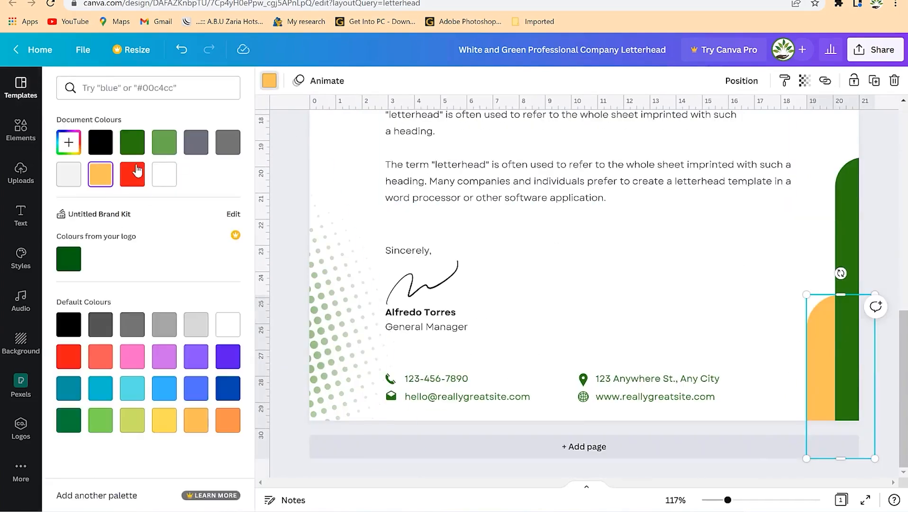
click(134, 171)
click(853, 223)
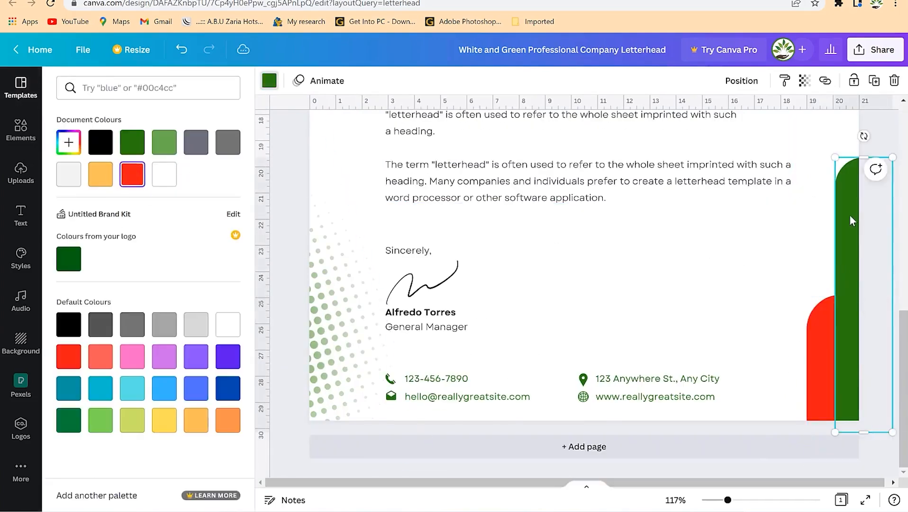
scroll(812, 226, up, 10)
click(196, 143)
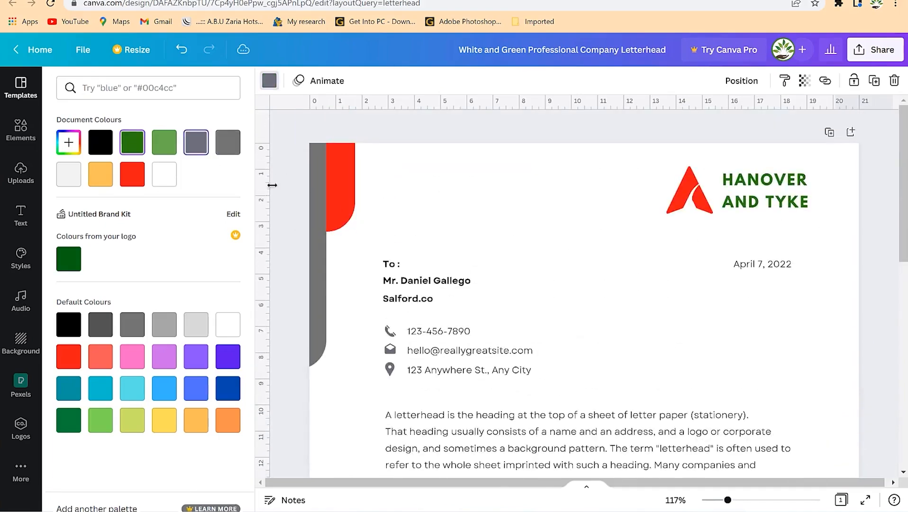
scroll(663, 315, down, 8)
scroll(682, 333, down, 2)
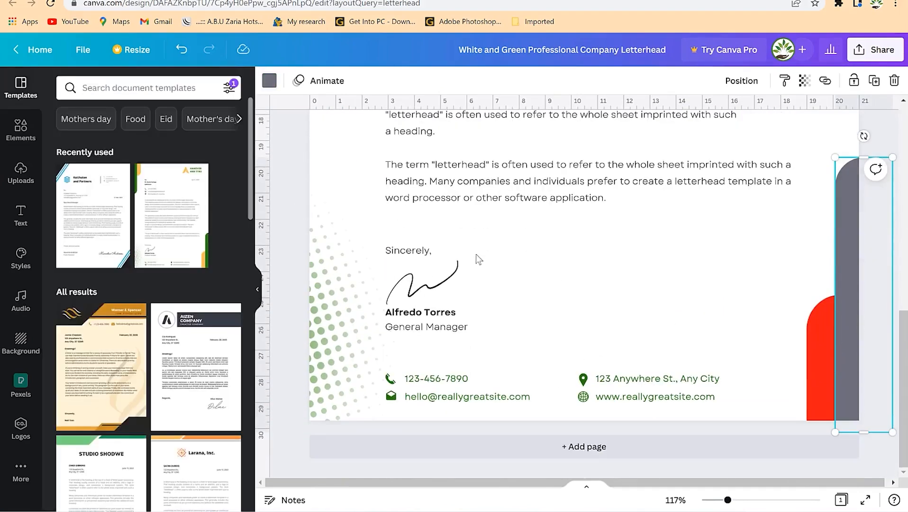
scroll(517, 308, up, 10)
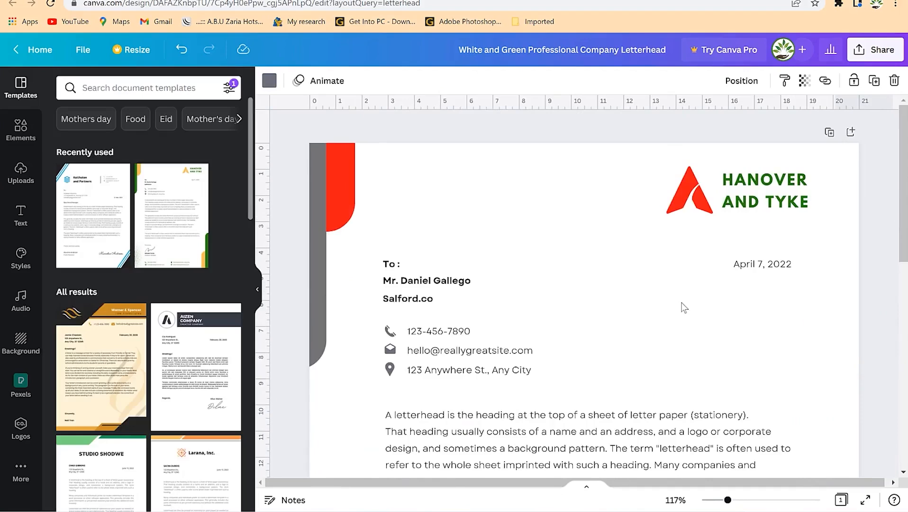
Recolour the HANOVER AND TYKE heading text from green to grey.
click(782, 196)
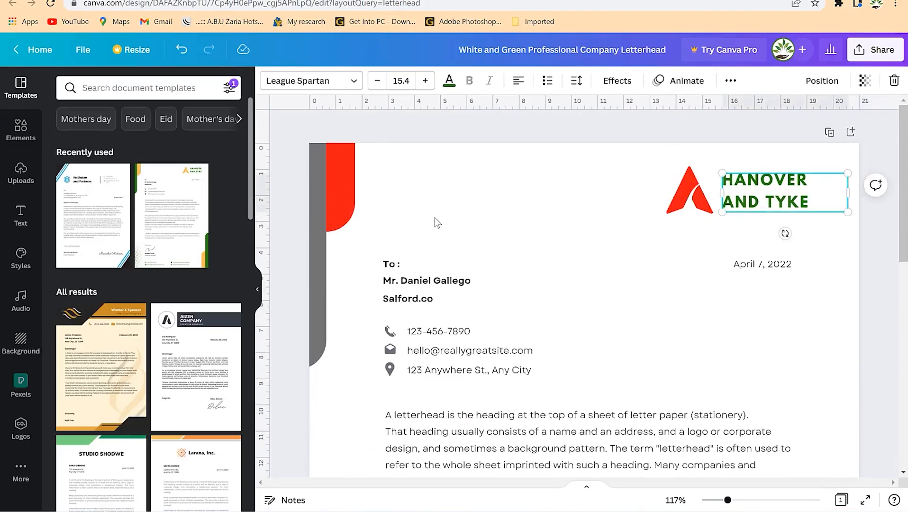
scroll(535, 241, down, 5)
scroll(547, 266, up, 5)
click(448, 82)
click(194, 144)
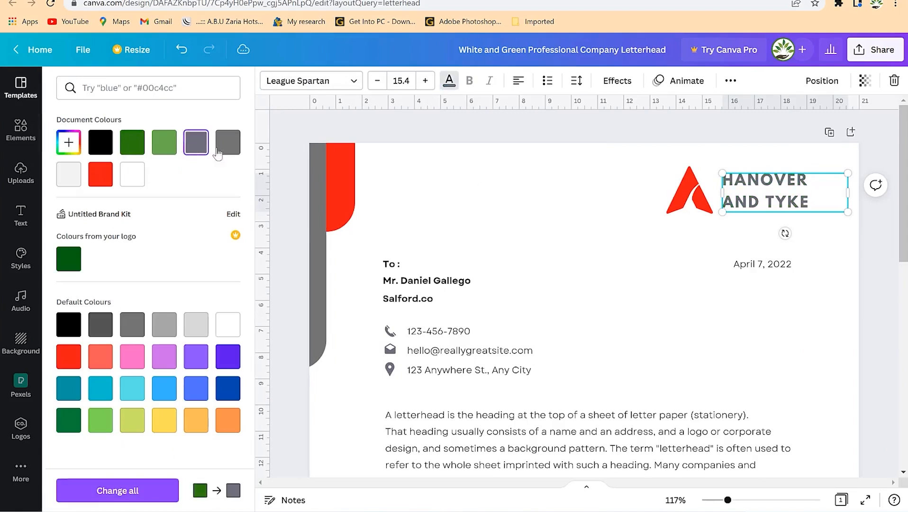
click(645, 313)
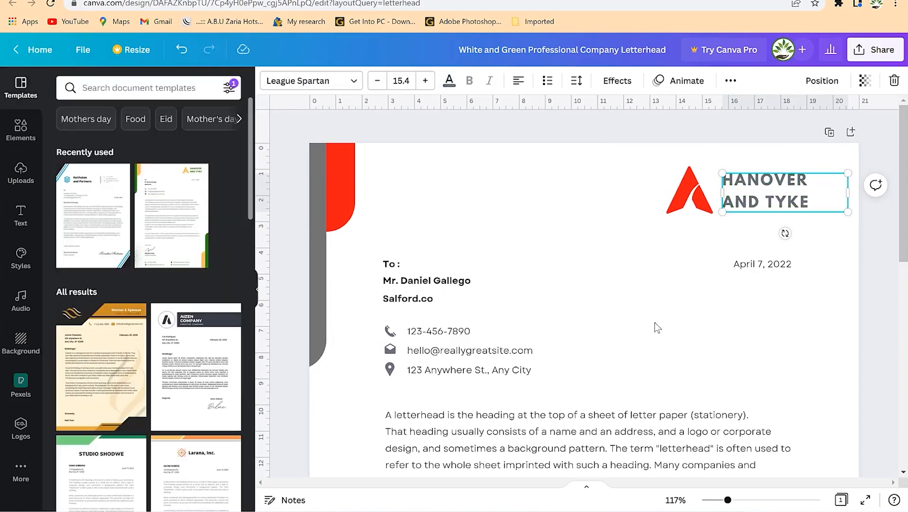
click(697, 187)
Search Elements for 'flying bird' and place the line-art bird on the letterhead.
click(164, 87)
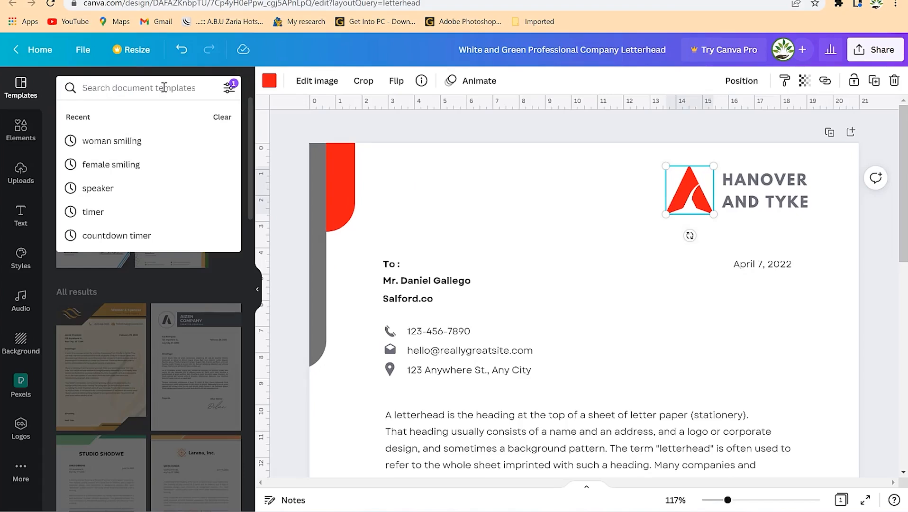
text(flying bird)
key(Return)
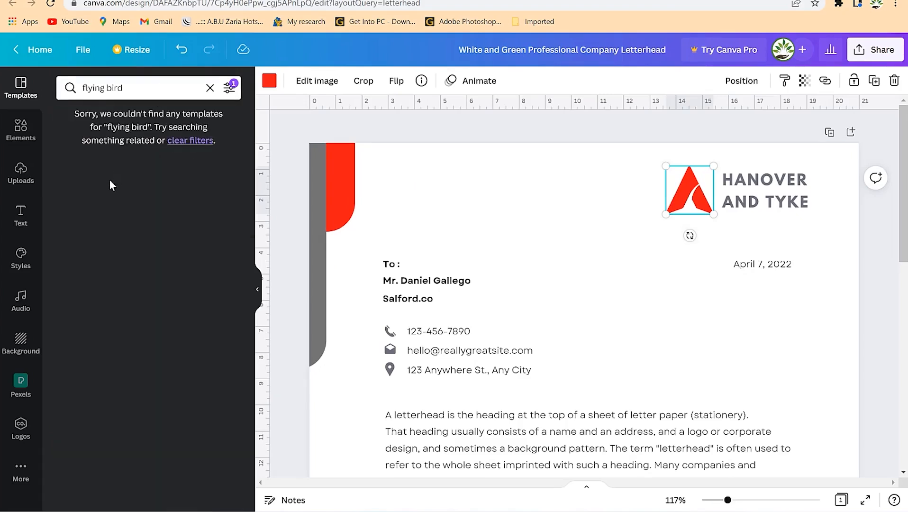
click(21, 128)
click(121, 89)
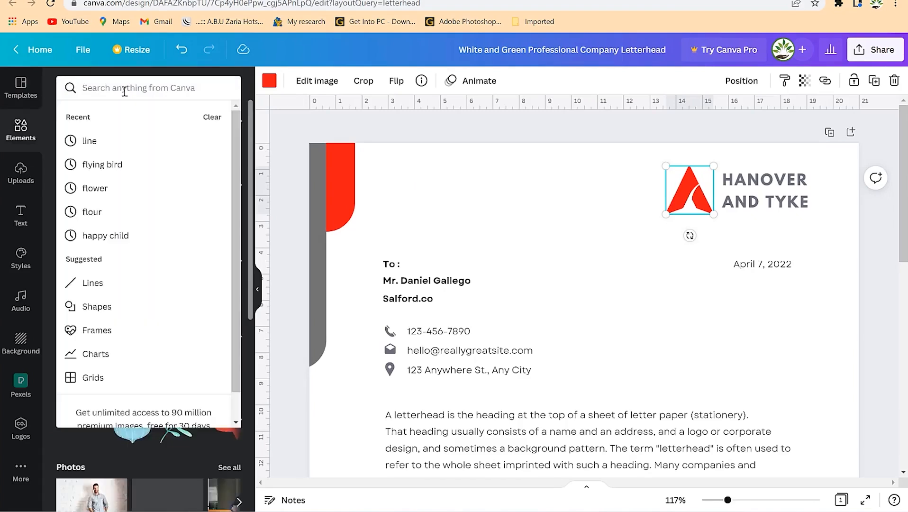
text(flyi)
click(102, 140)
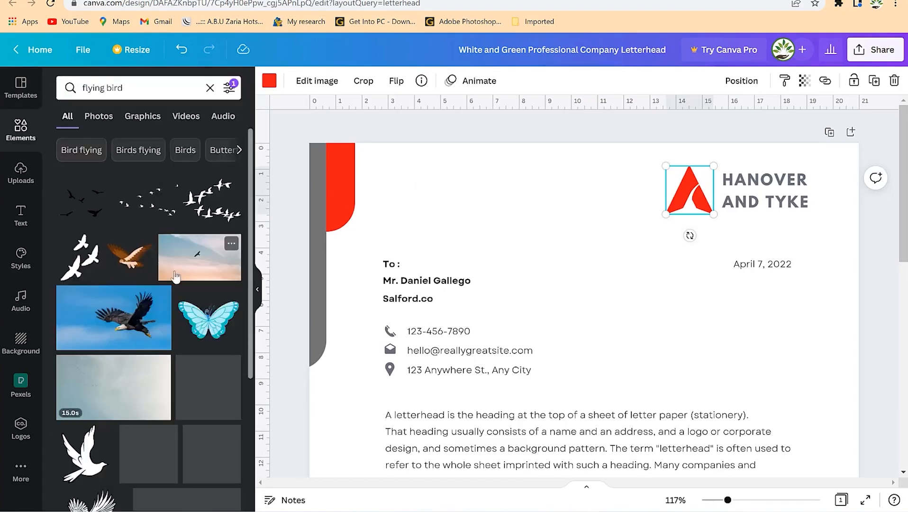
scroll(128, 322, down, 3)
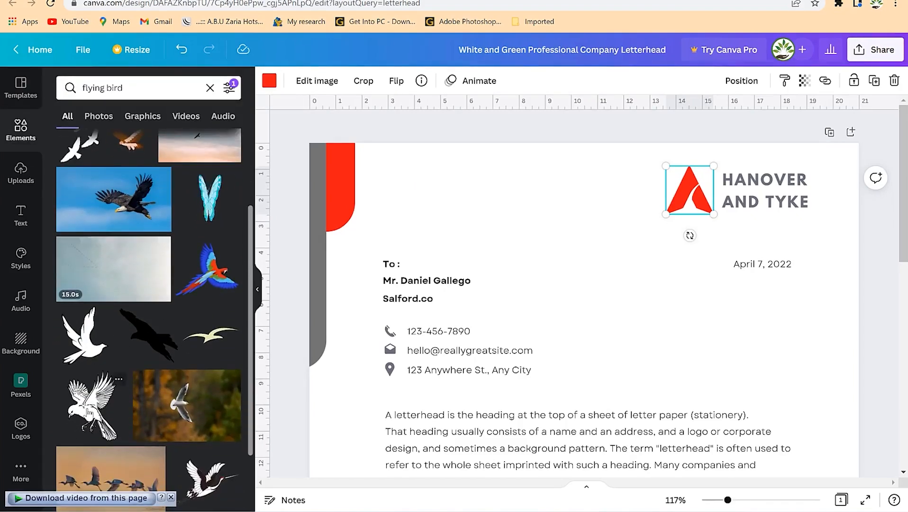
drag(86, 412, 561, 194)
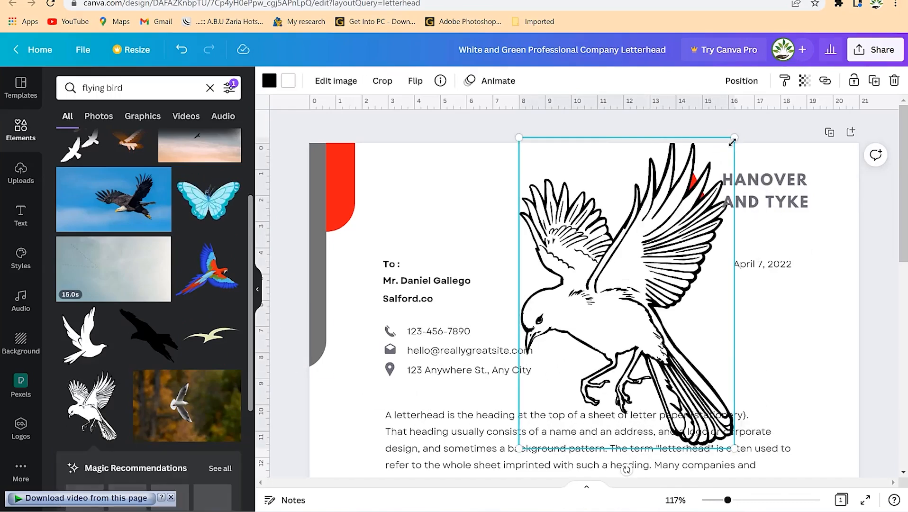
Delete the red A logo, then shrink the bird and place it beside the heading.
drag(717, 164, 588, 352)
click(689, 177)
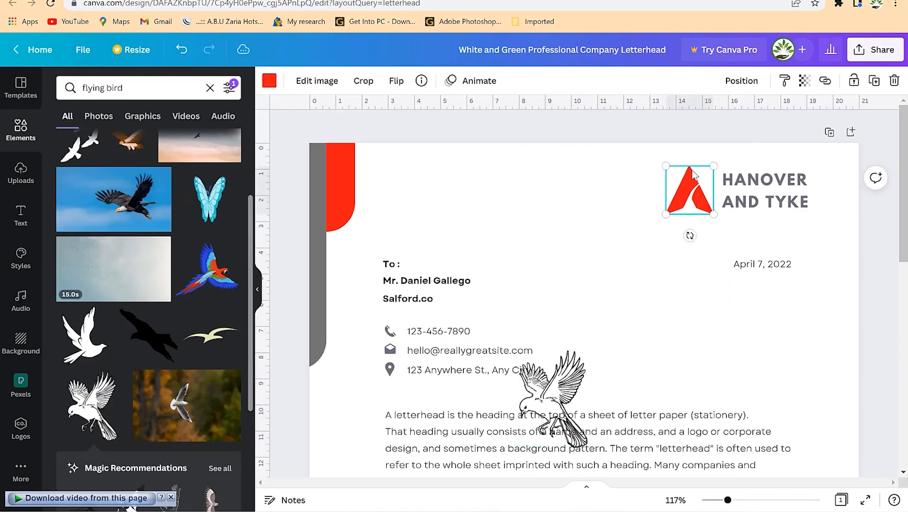
key(Delete)
drag(553, 406, 676, 198)
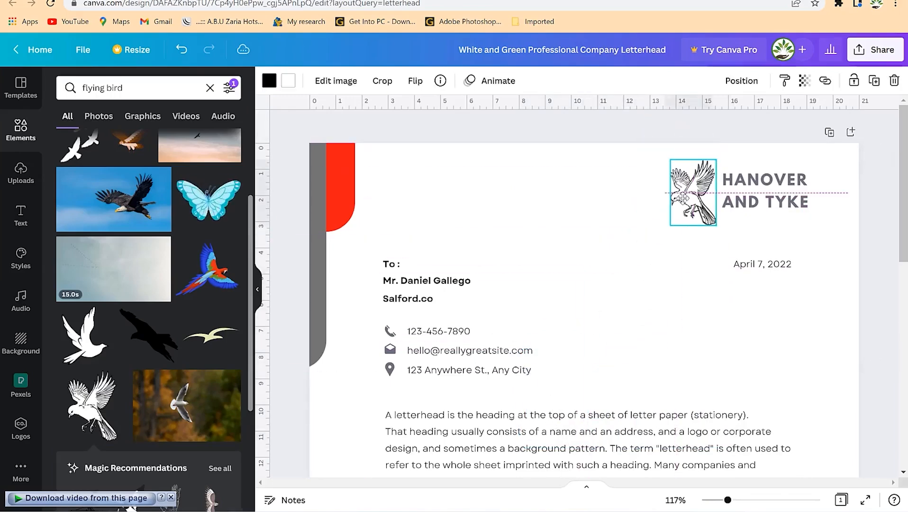
drag(692, 192, 695, 192)
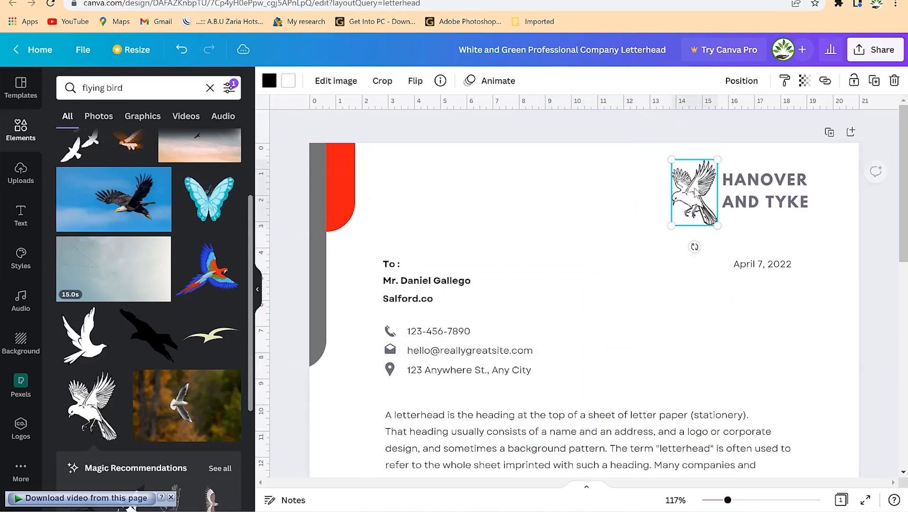
drag(713, 156, 690, 188)
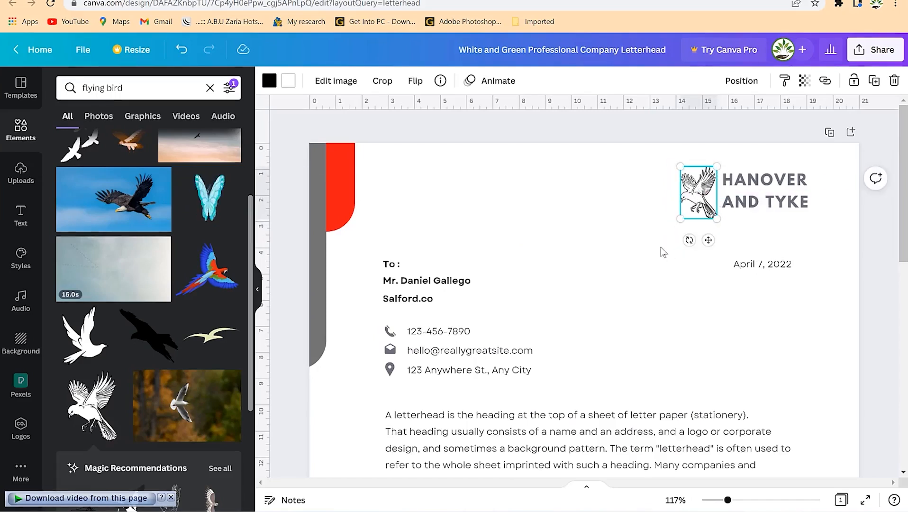
click(268, 82)
Make the bird graphic's white areas red.
click(294, 84)
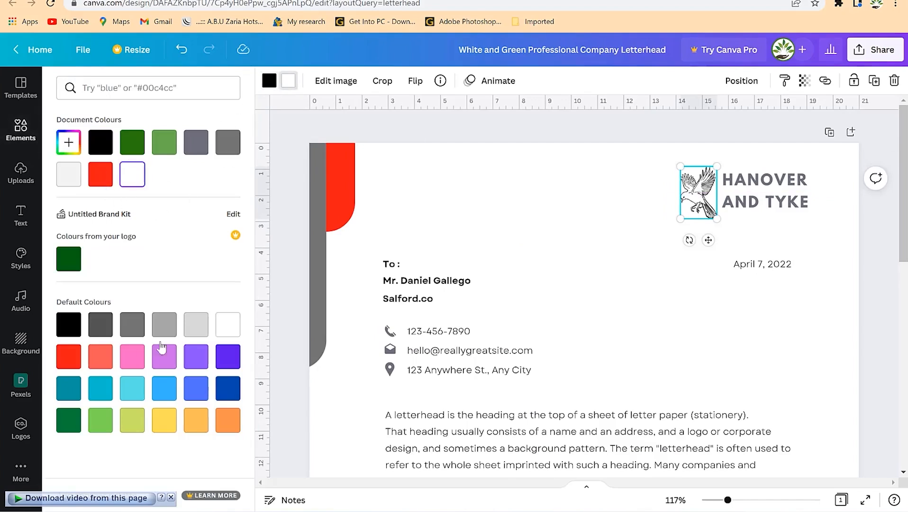
click(71, 358)
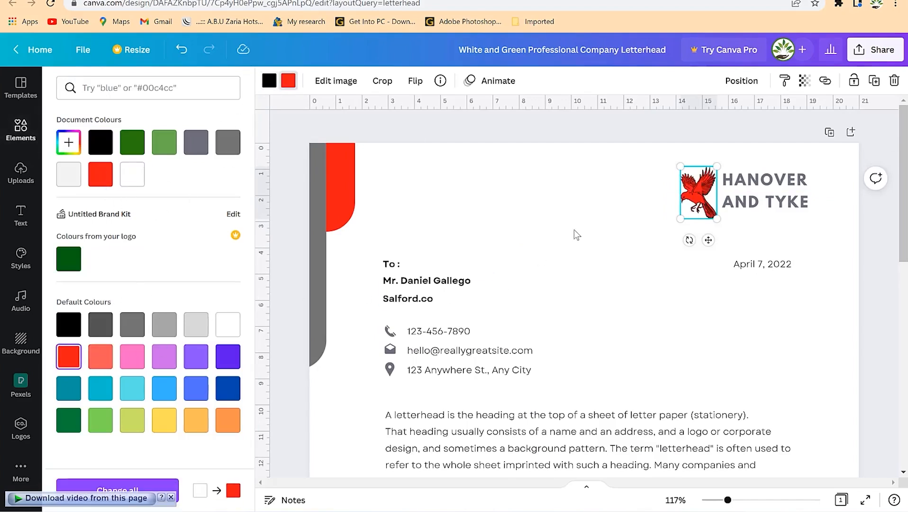
click(675, 210)
double_click(696, 201)
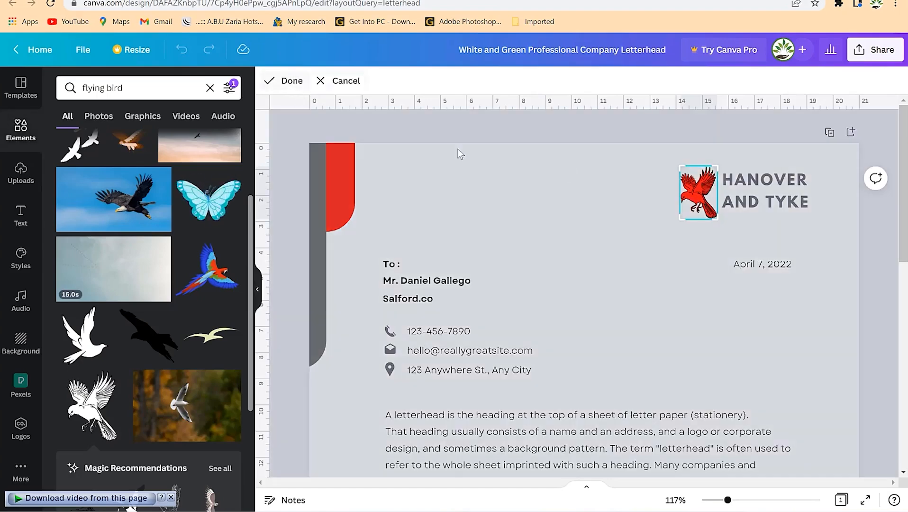
key(Escape)
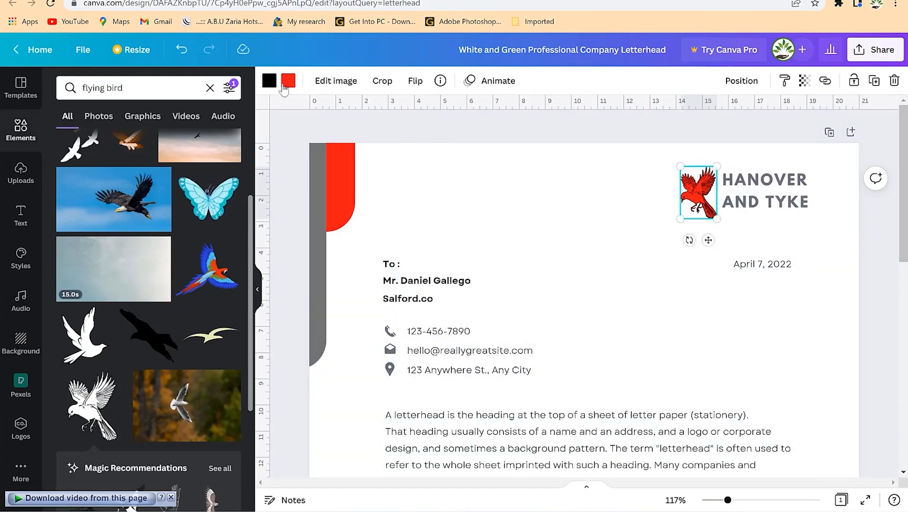
After trying dark blue and peach, make the bird's outlines dark green.
click(269, 81)
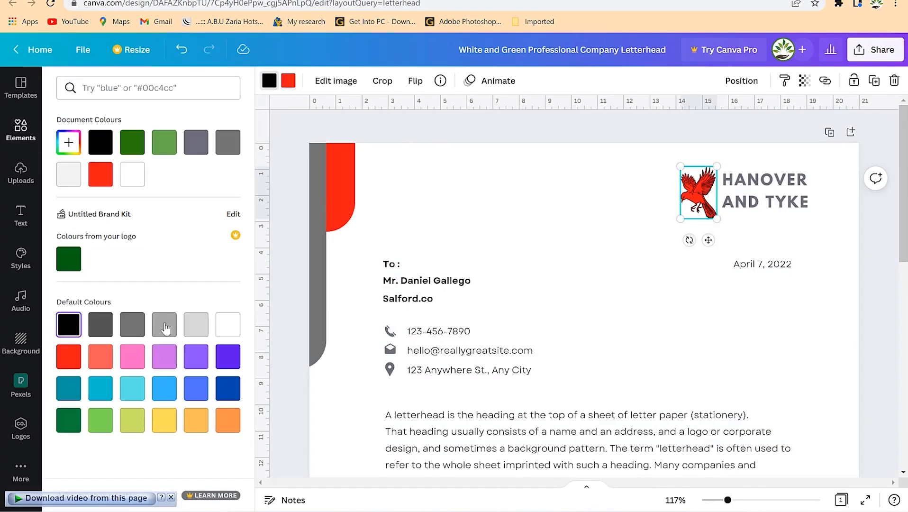
click(223, 391)
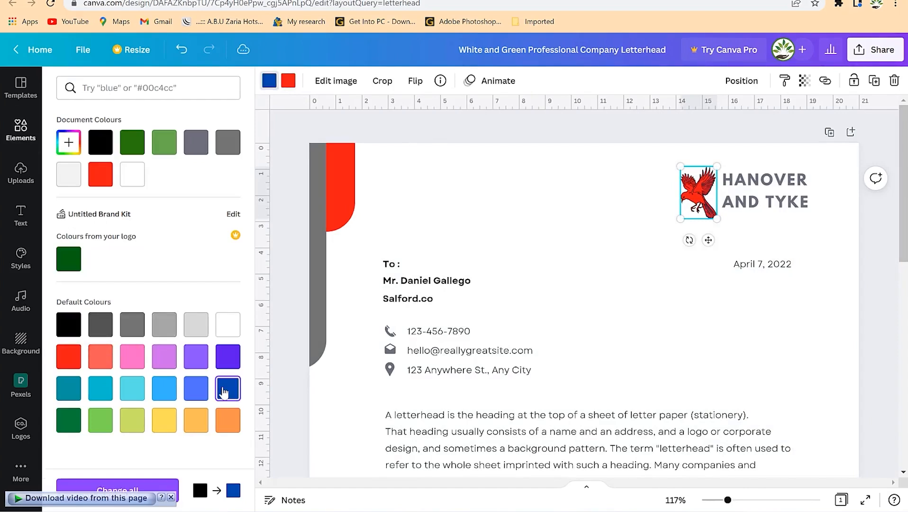
click(199, 426)
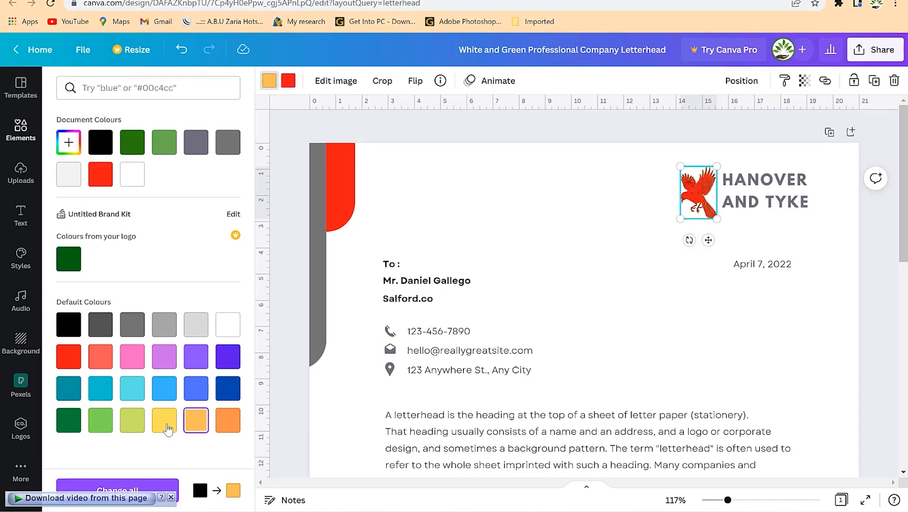
click(137, 145)
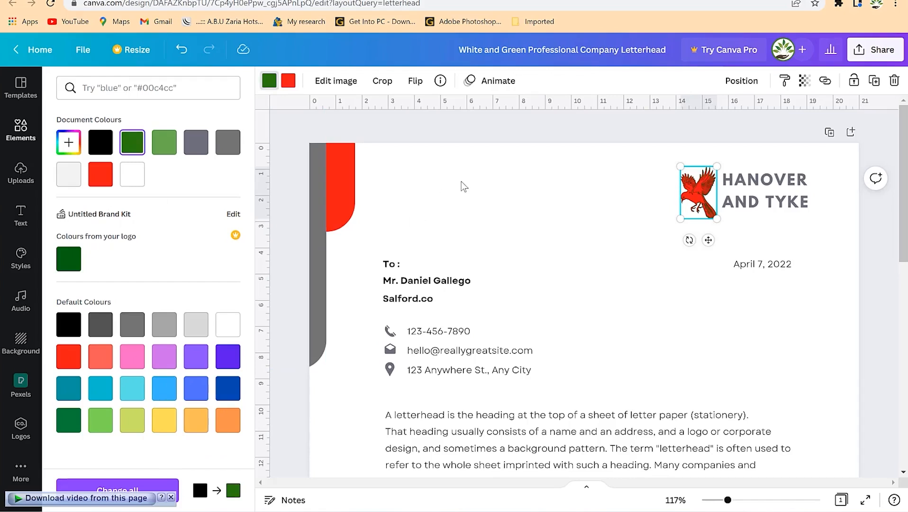
click(462, 184)
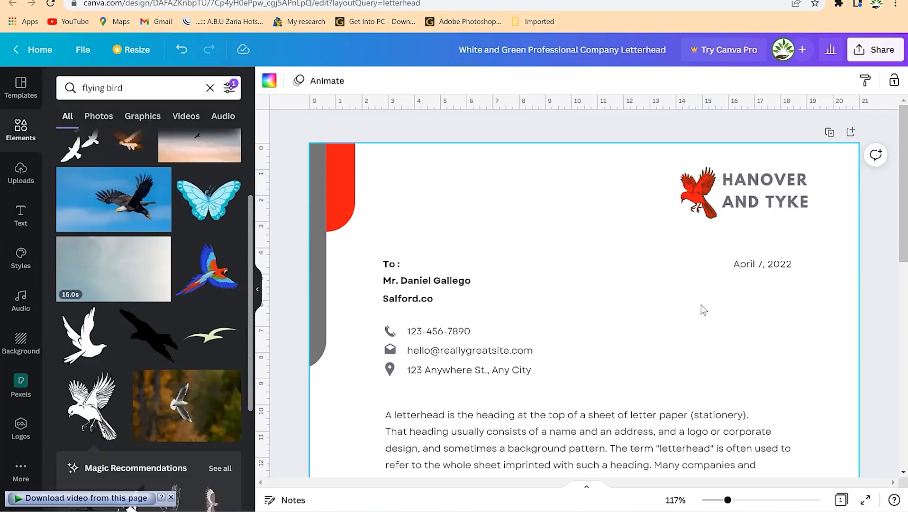
Replace the heading text with EPIC and MENTORSHIP on two lines.
double_click(785, 180)
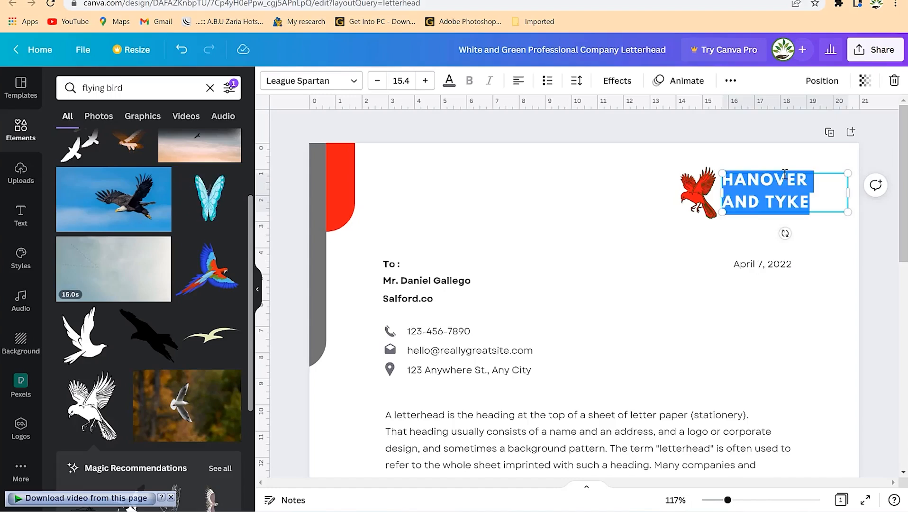
text(EPIC)
key(Return)
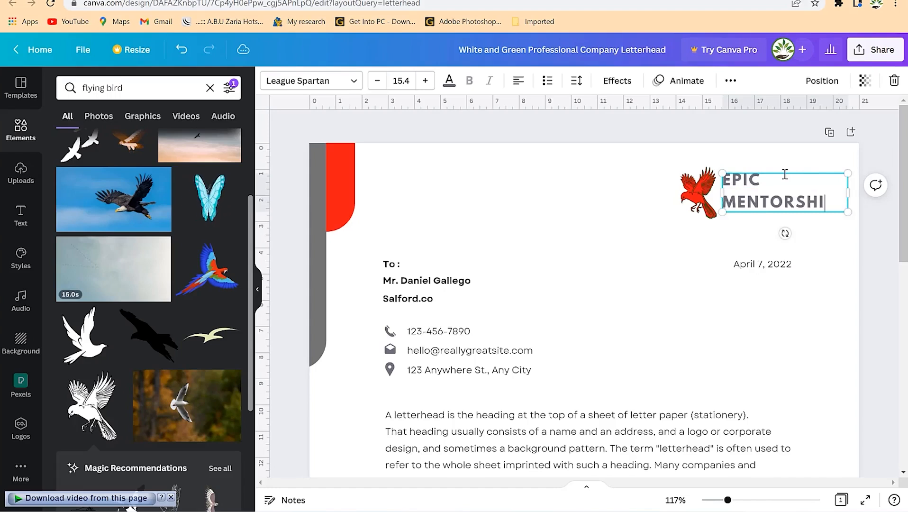
Set the heading's letter spacing to 91 and line spacing to 1.25.
key(ctrl+a)
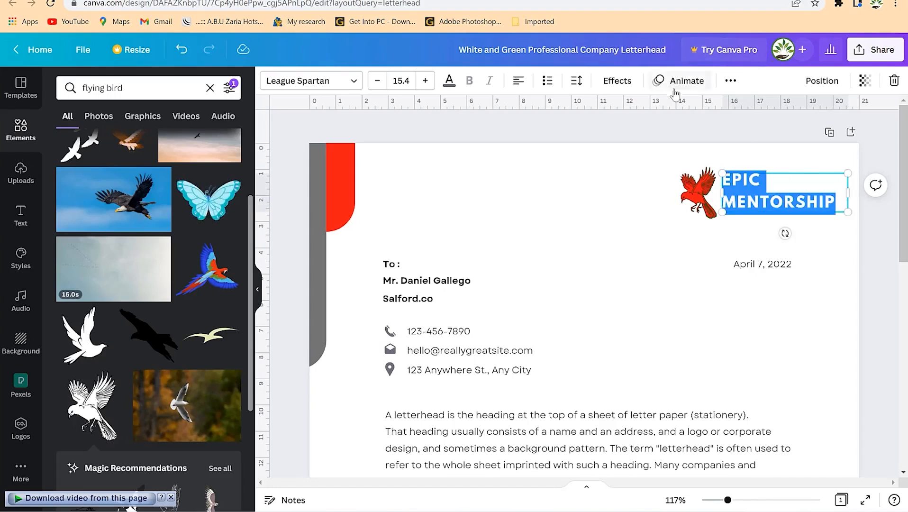
click(577, 82)
drag(626, 137, 625, 138)
drag(657, 168, 637, 167)
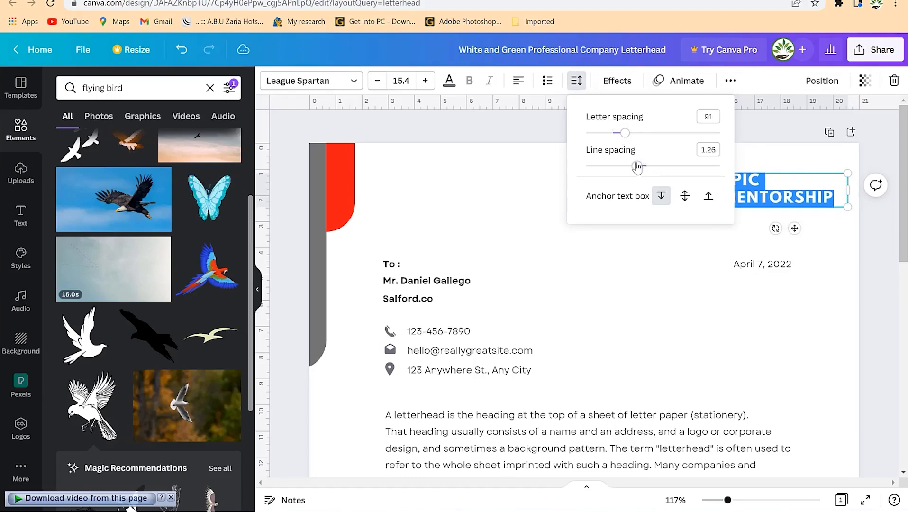
click(554, 172)
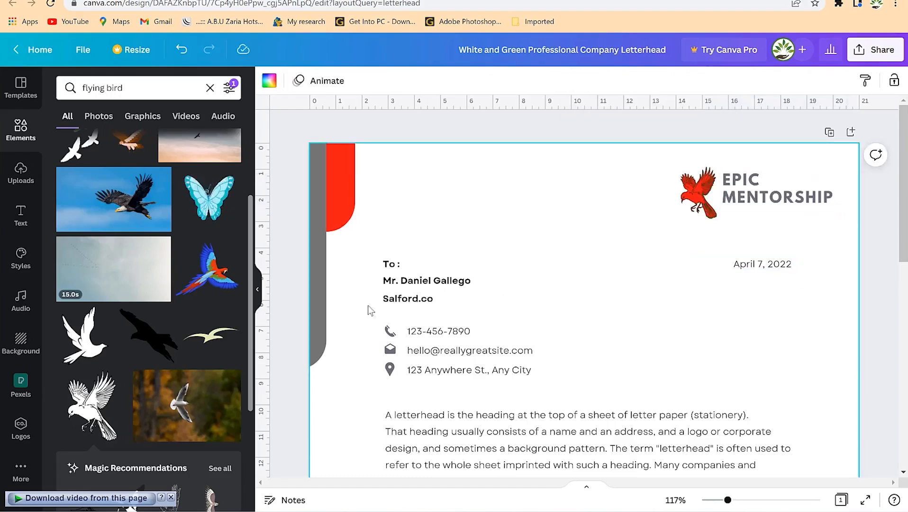
Change the To : line to the professor's title and name, widened to fit one line.
click(429, 283)
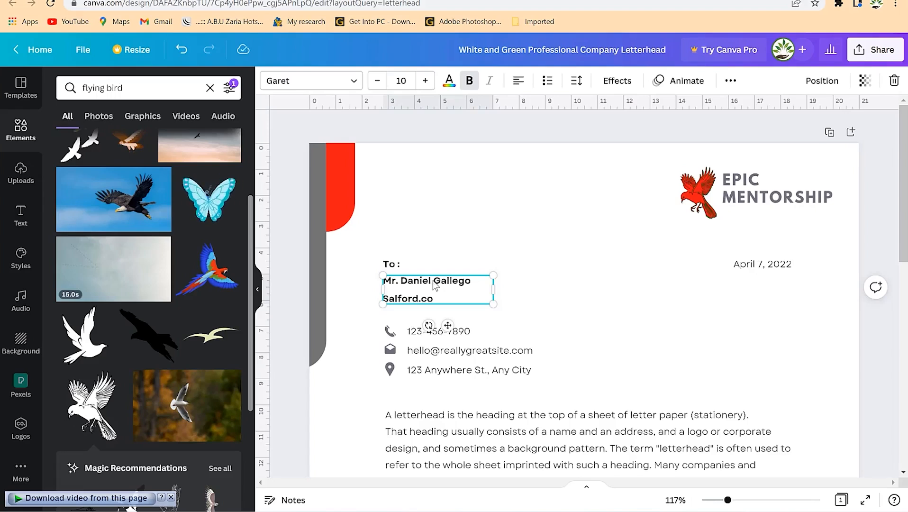
click(396, 264)
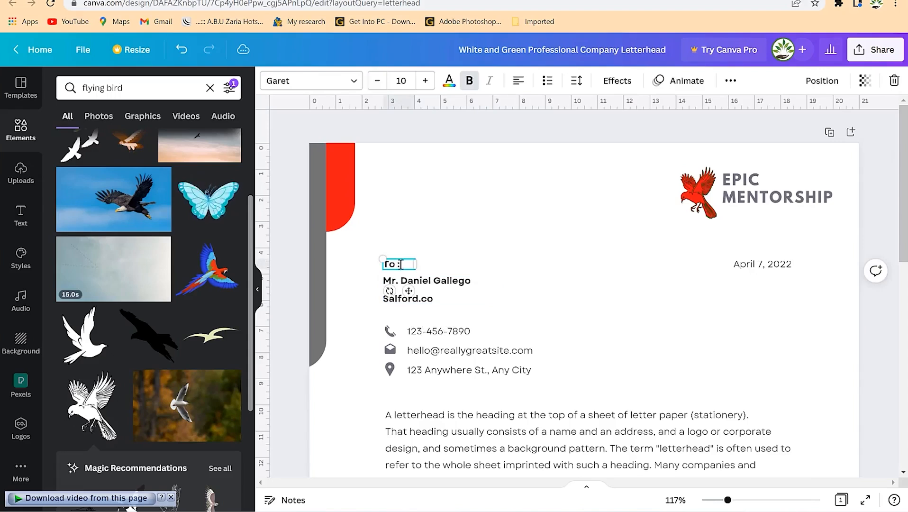
text(: Dept of)
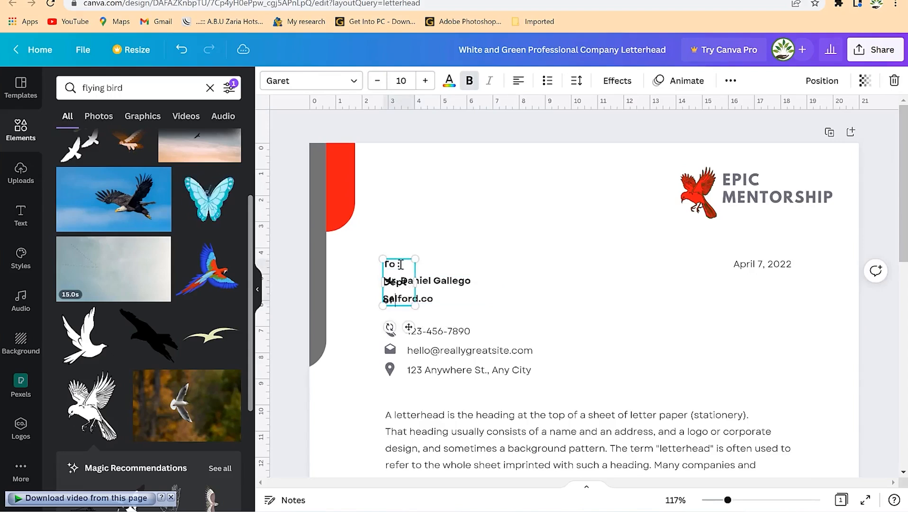
text( Physics)
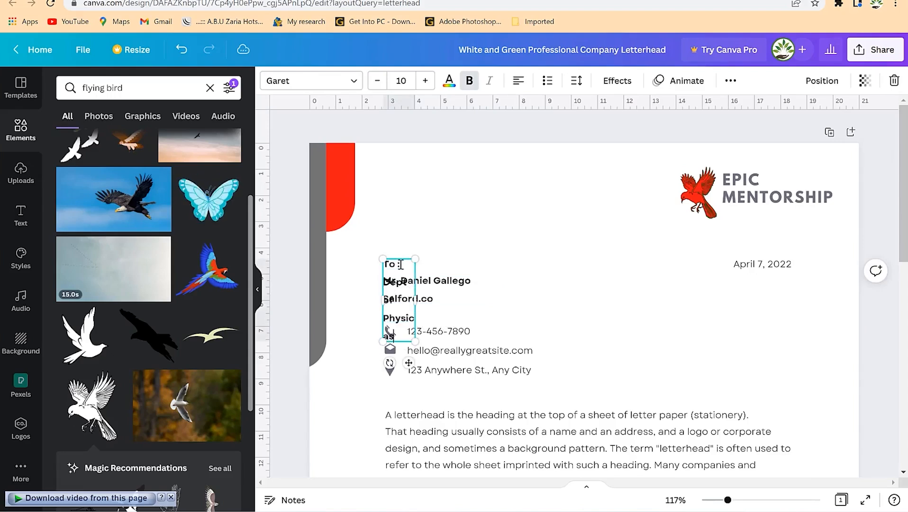
key(BackSpace)
key(BackSpace)
key(BackSpace)
key(BackSpace)
key(BackSpace)
key(BackSpace)
key(BackSpace)
key(BackSpace)
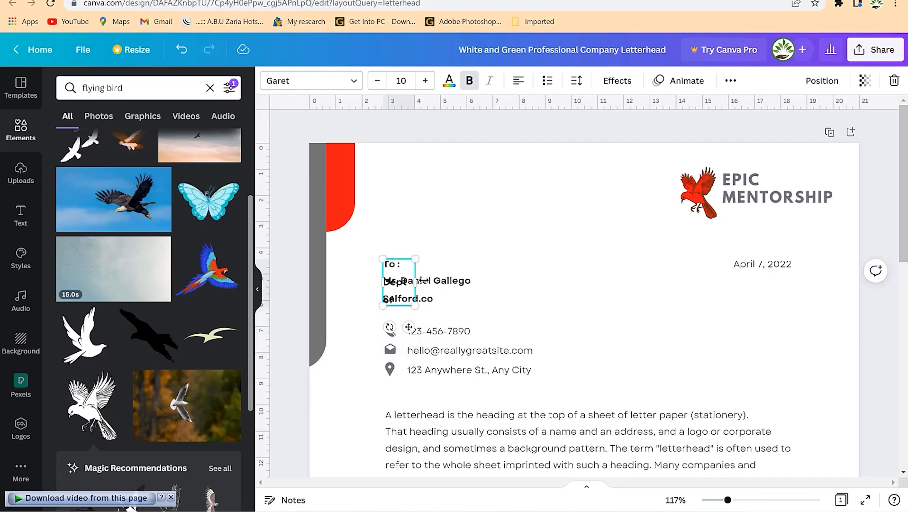
drag(416, 282, 520, 269)
key(BackSpace)
key(BackSpace)
key(BackSpace)
key(BackSpace)
key(BackSpace)
key(BackSpace)
key(BackSpace)
text(Prof. Alu)
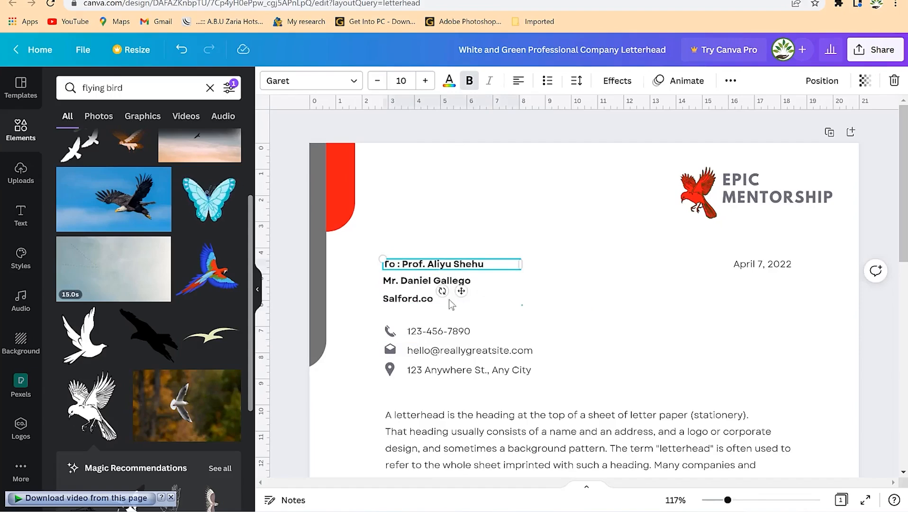
click(488, 313)
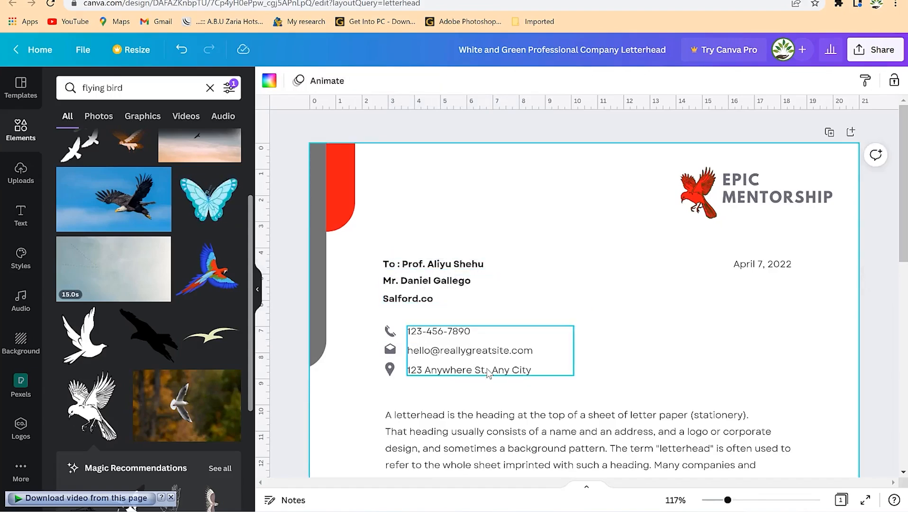
Swap the sample signature for the uploaded handwritten one, sized and placed above the signer's name.
scroll(493, 362, down, 3)
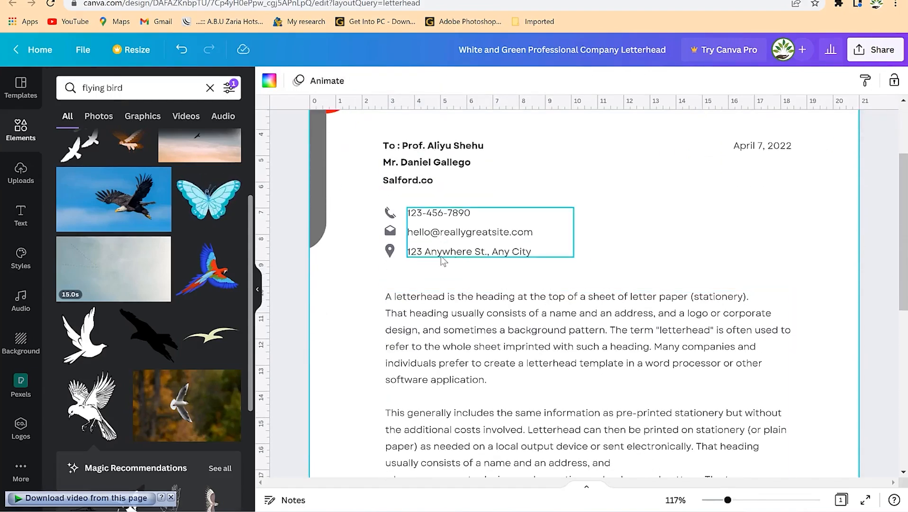
scroll(480, 289, down, 4)
scroll(483, 161, up, 4)
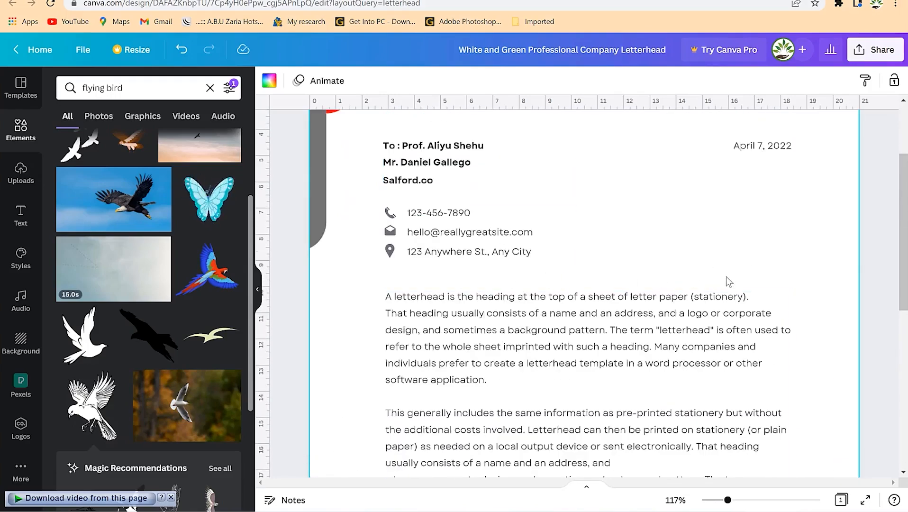
scroll(654, 315, down, 5)
scroll(568, 239, down, 3)
scroll(454, 455, up, 4)
scroll(426, 294, down, 4)
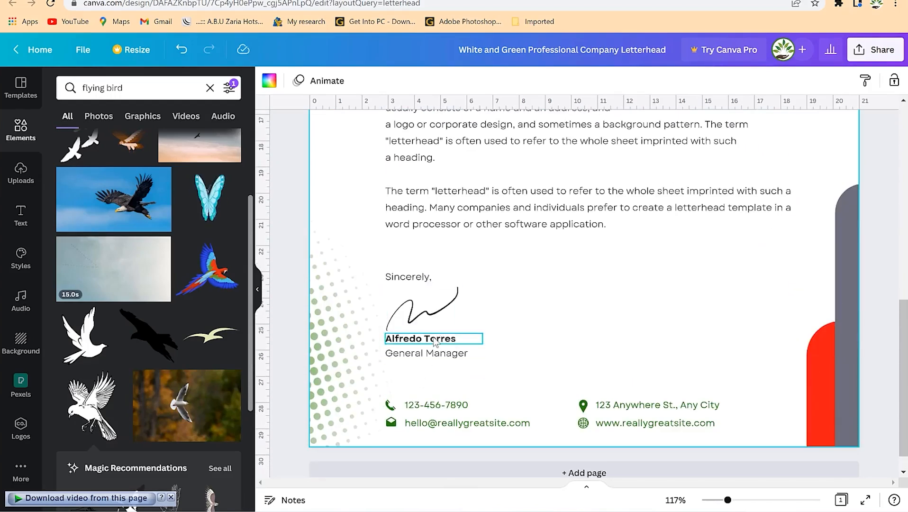
click(434, 311)
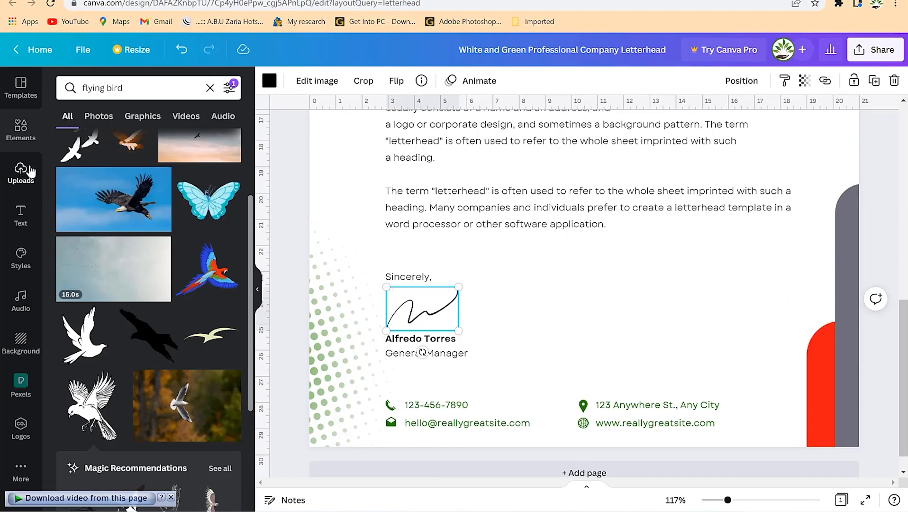
click(29, 171)
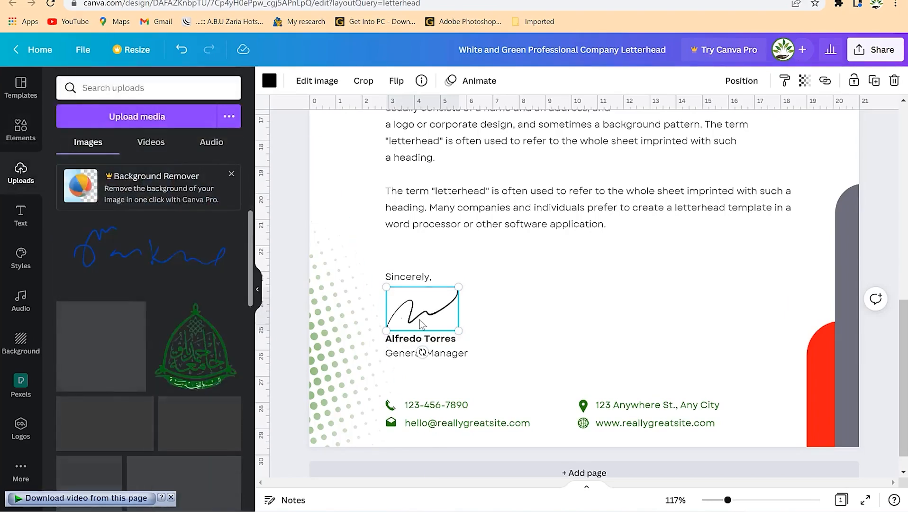
key(Delete)
key(ctrl+z)
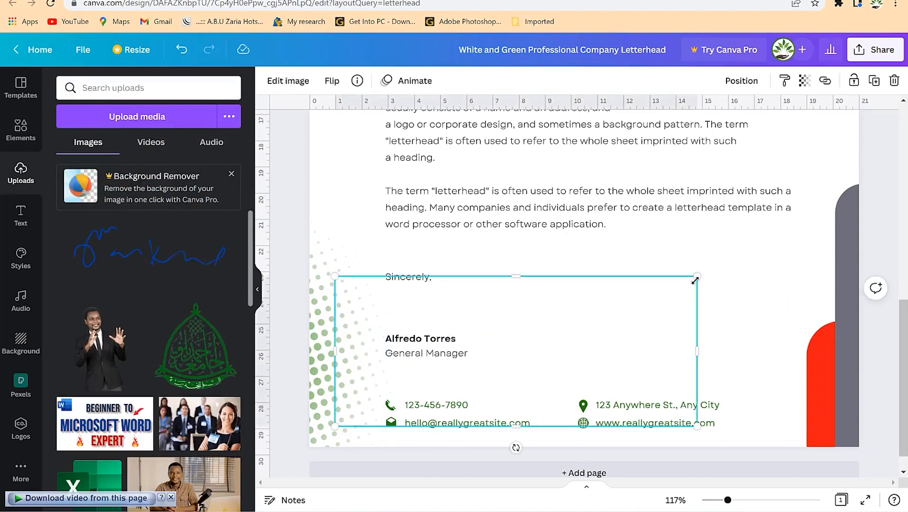
drag(672, 293, 456, 375)
mouse_move(403, 361)
mouse_down()
mouse_move(433, 307)
mouse_move(427, 296)
mouse_up()
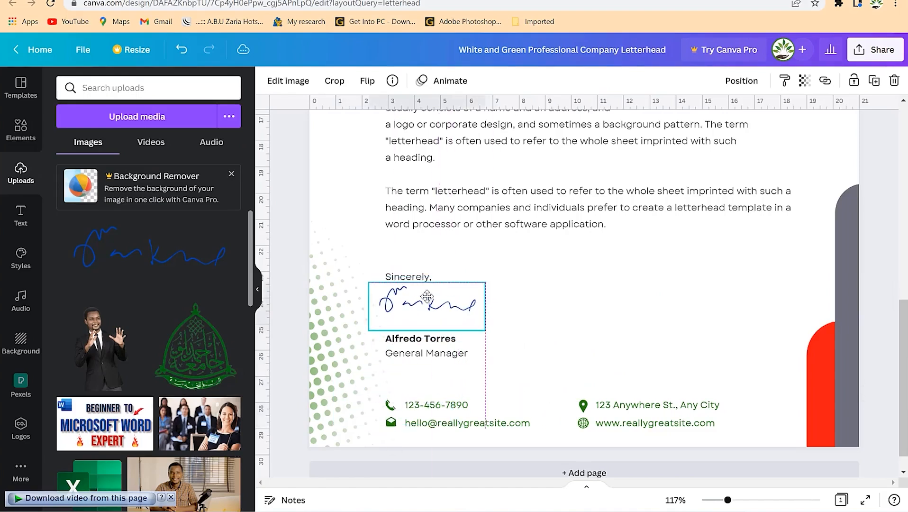
Widen the signer's name box so the name fits on one line.
double_click(416, 341)
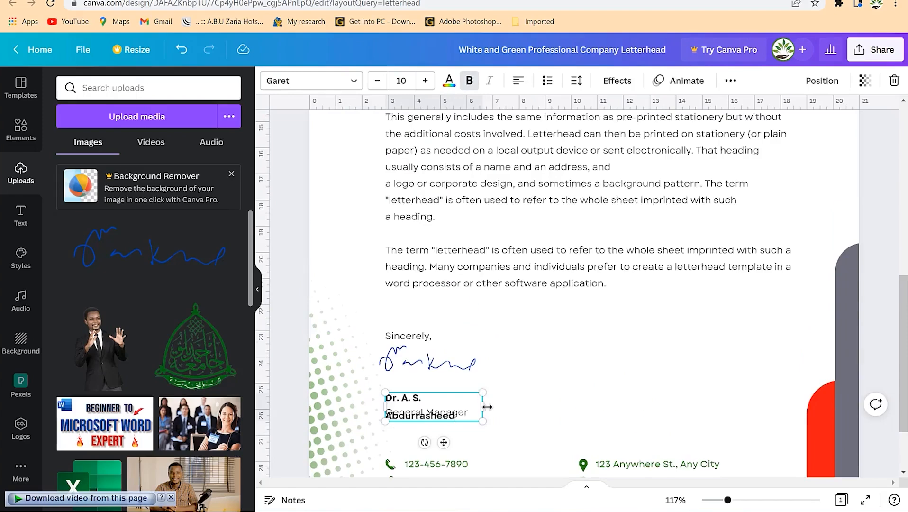
drag(489, 406, 514, 407)
click(634, 340)
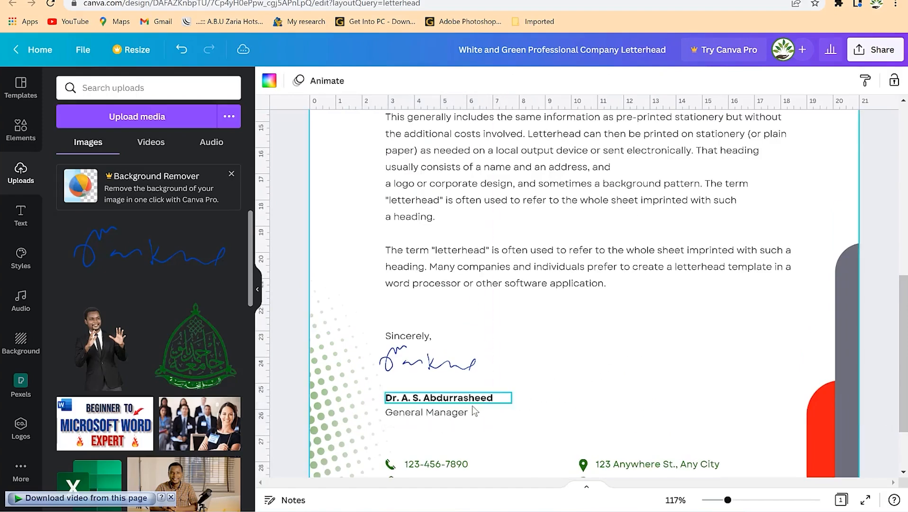
scroll(474, 410, down, 3)
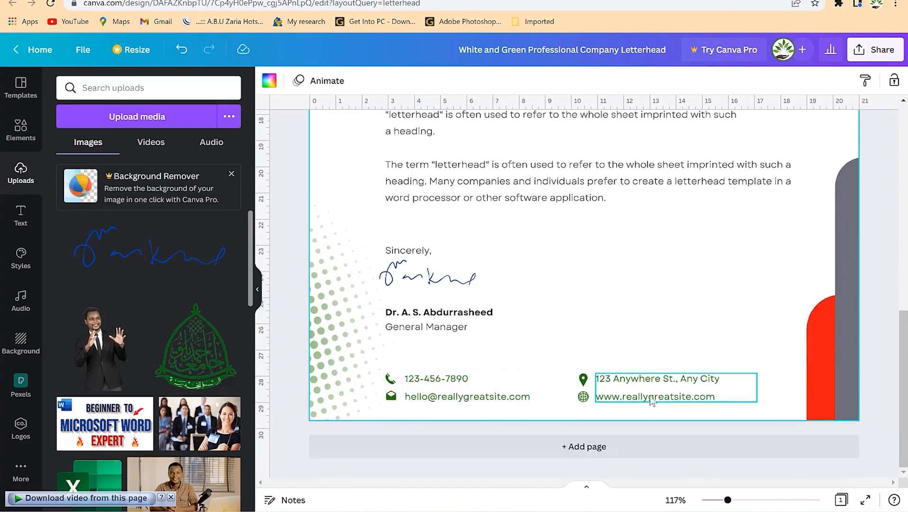
scroll(523, 340, up, 5)
scroll(699, 409, down, 4)
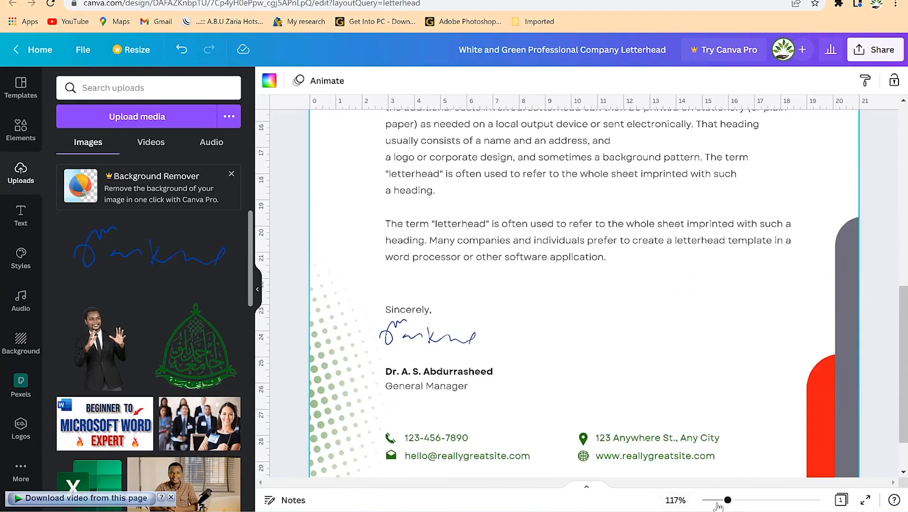
drag(728, 501, 717, 501)
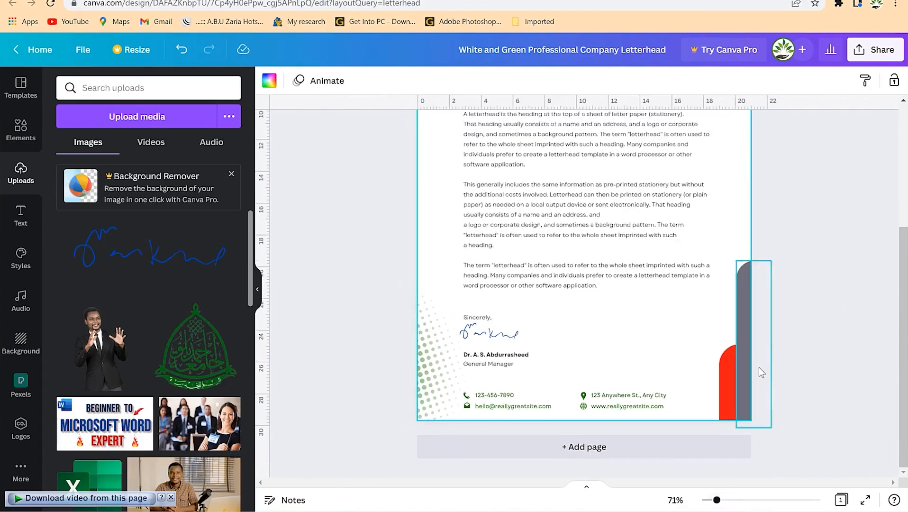
scroll(760, 363, up, 1)
scroll(761, 362, down, 6)
scroll(760, 362, up, 6)
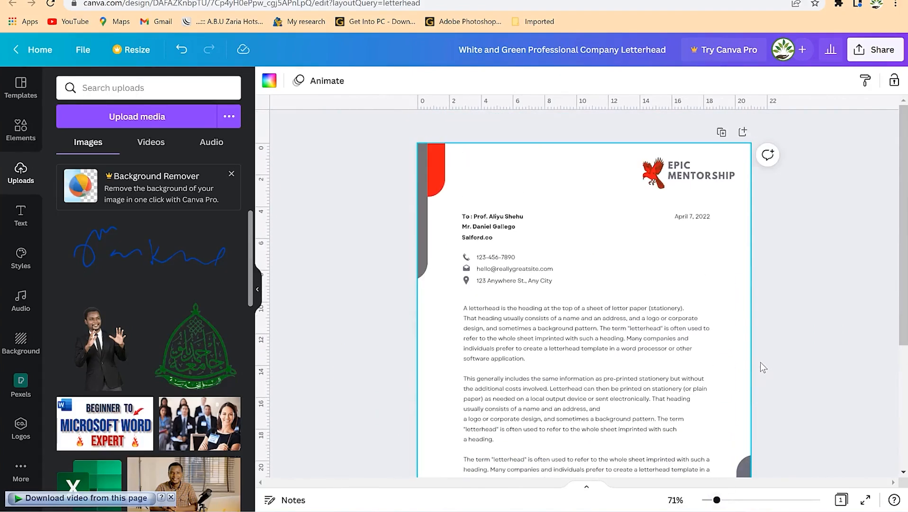
click(429, 159)
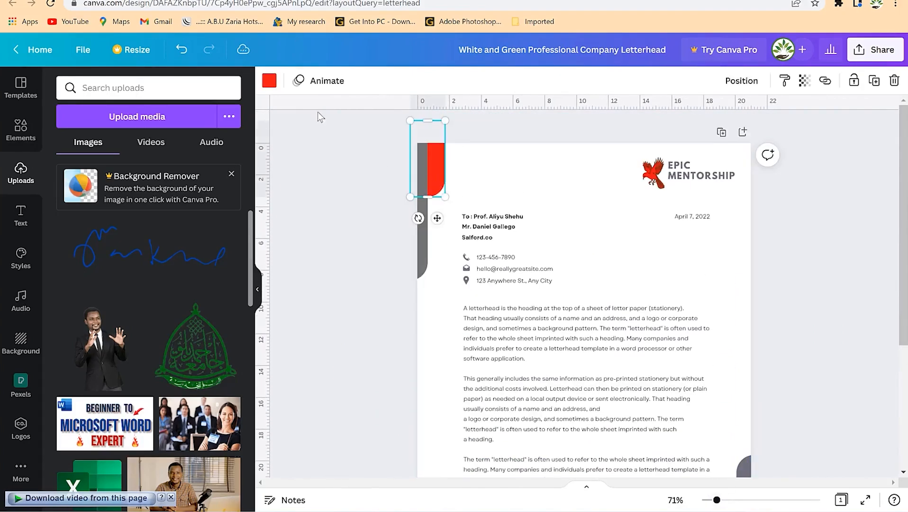
click(270, 80)
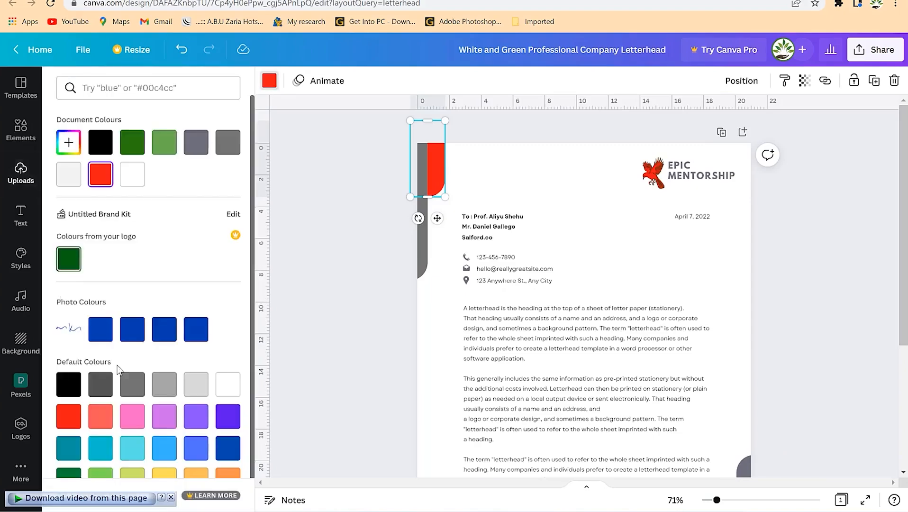
click(168, 340)
click(653, 173)
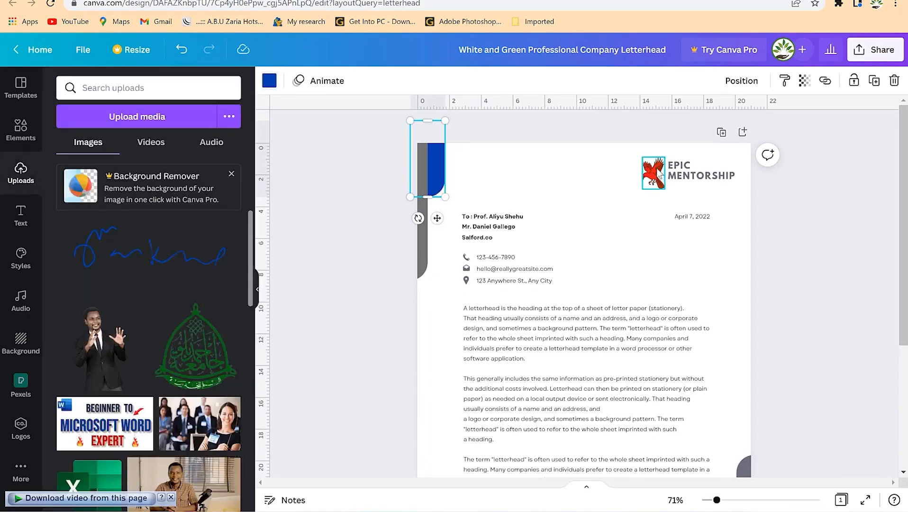
click(288, 82)
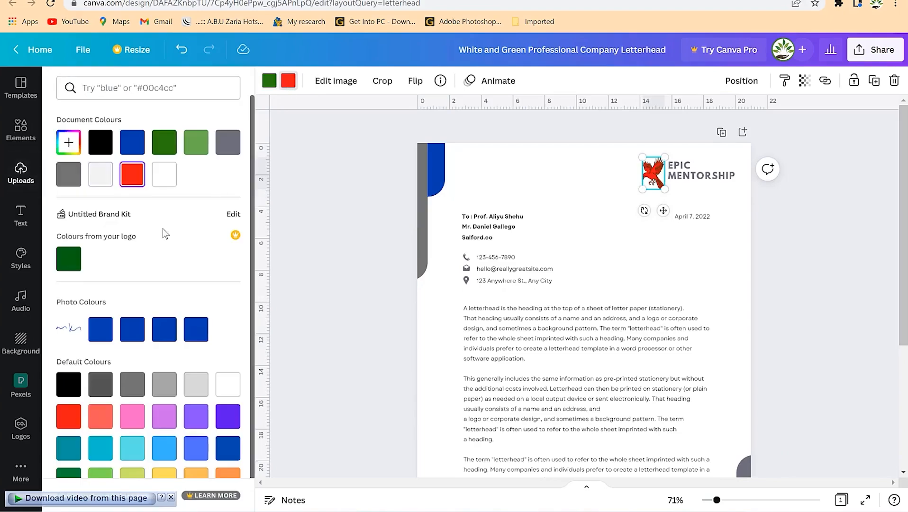
click(161, 339)
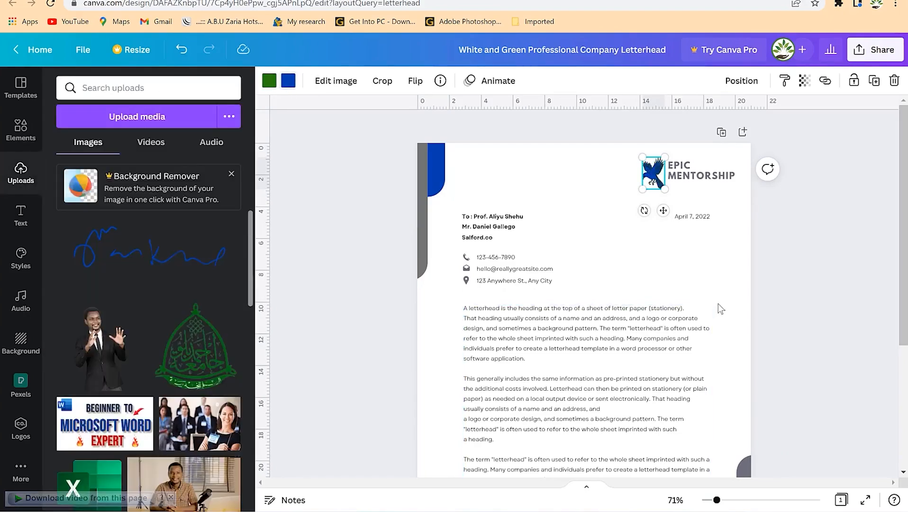
click(720, 309)
scroll(723, 376, down, 4)
click(728, 379)
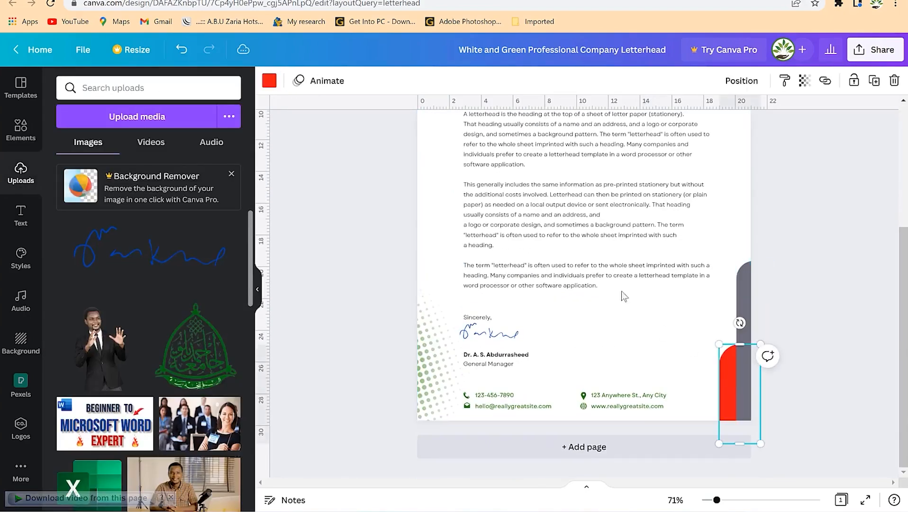
click(269, 82)
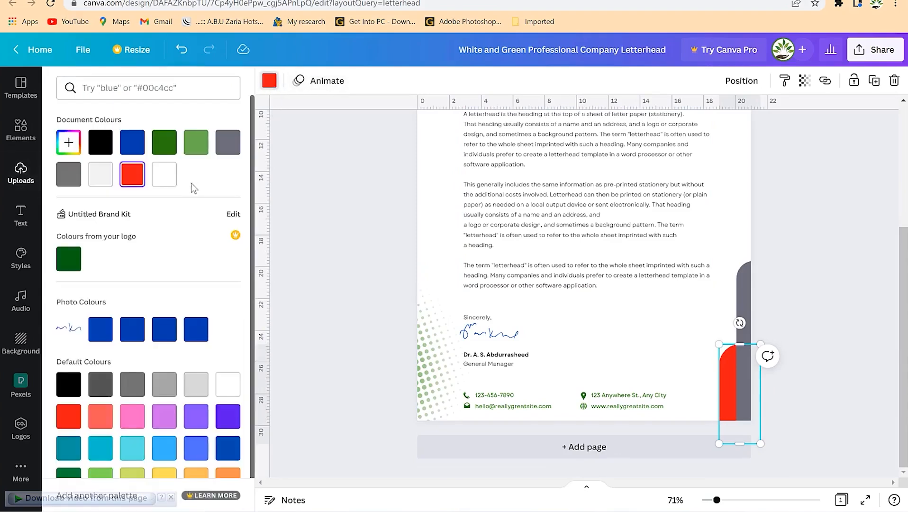
click(186, 338)
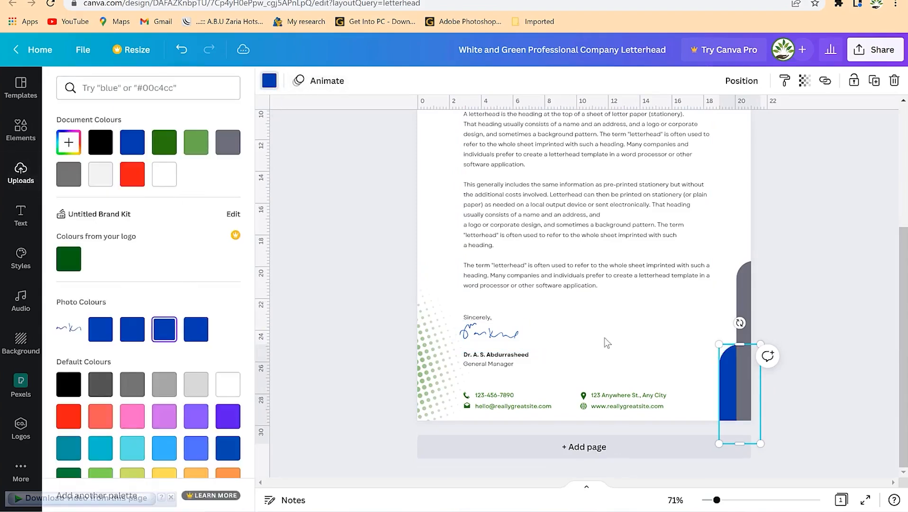
scroll(706, 313, up, 5)
scroll(707, 310, down, 3)
scroll(709, 308, up, 3)
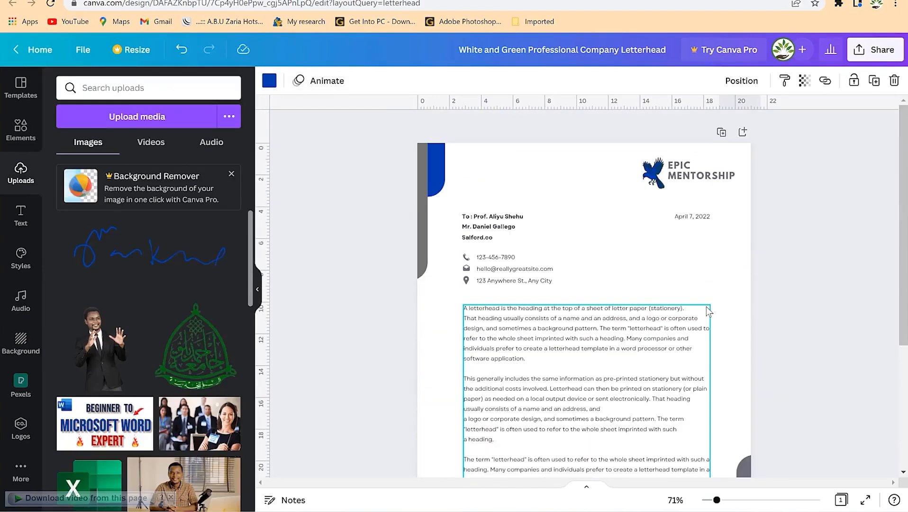
scroll(710, 345, down, 4)
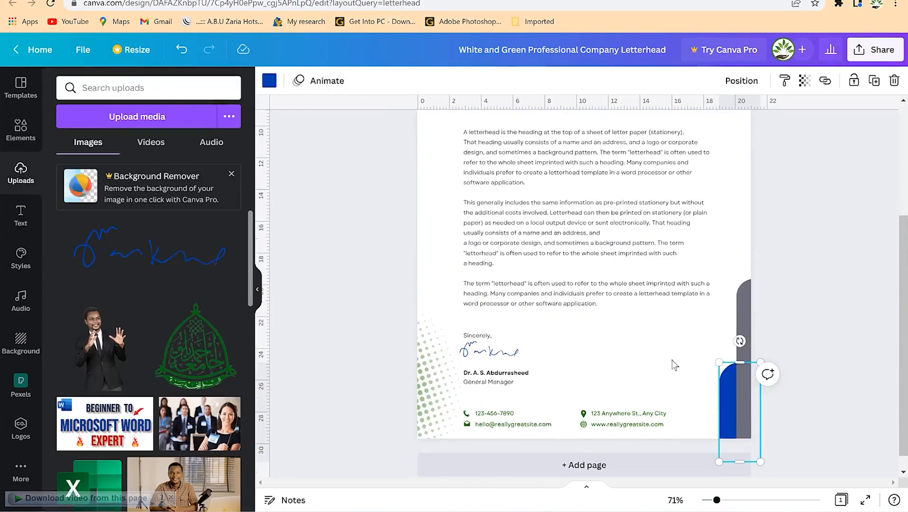
scroll(610, 383, up, 3)
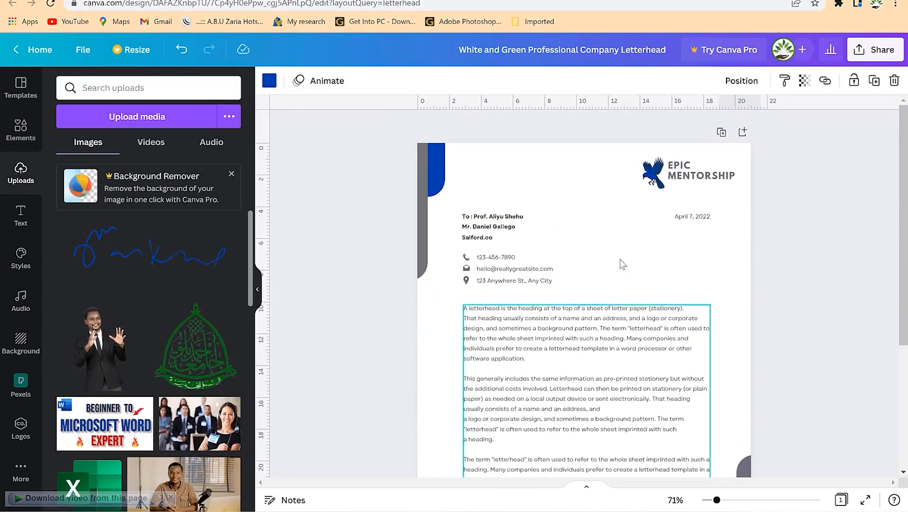
scroll(663, 345, down, 2)
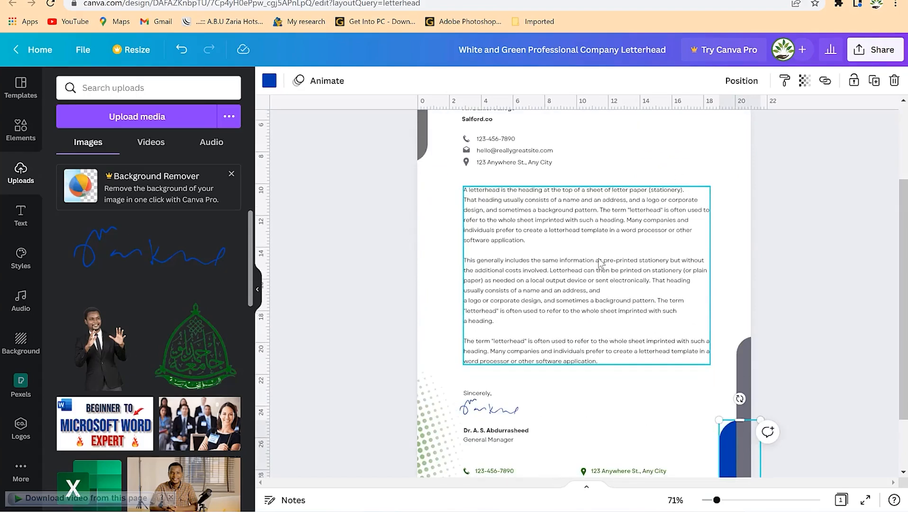
scroll(665, 391, down, 2)
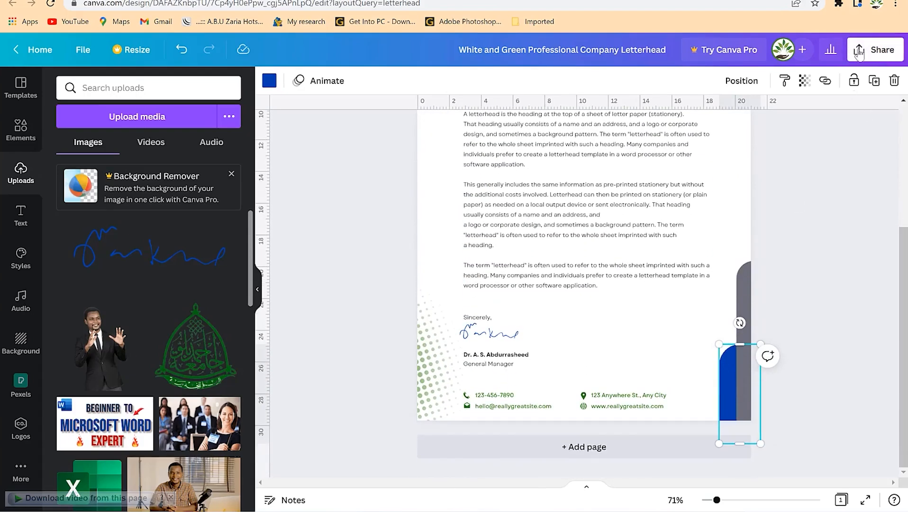
click(549, 448)
scroll(574, 261, up, 7)
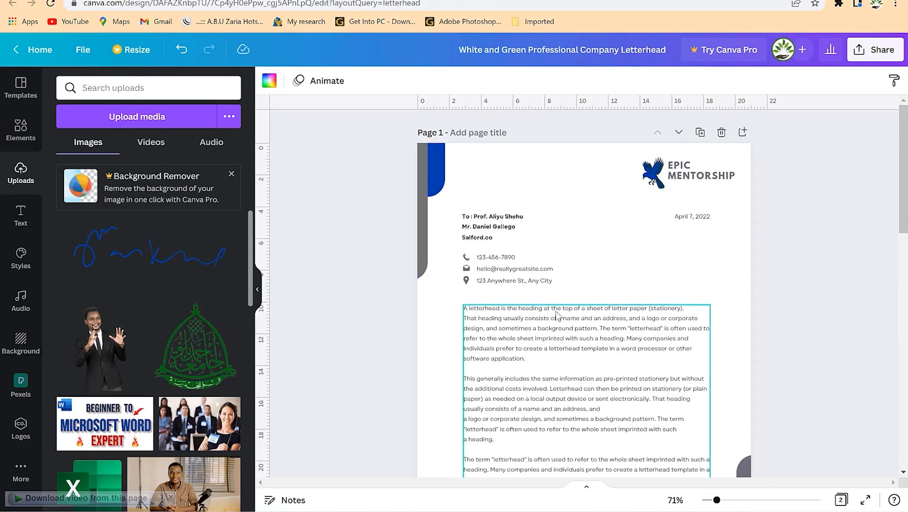
scroll(545, 310, down, 8)
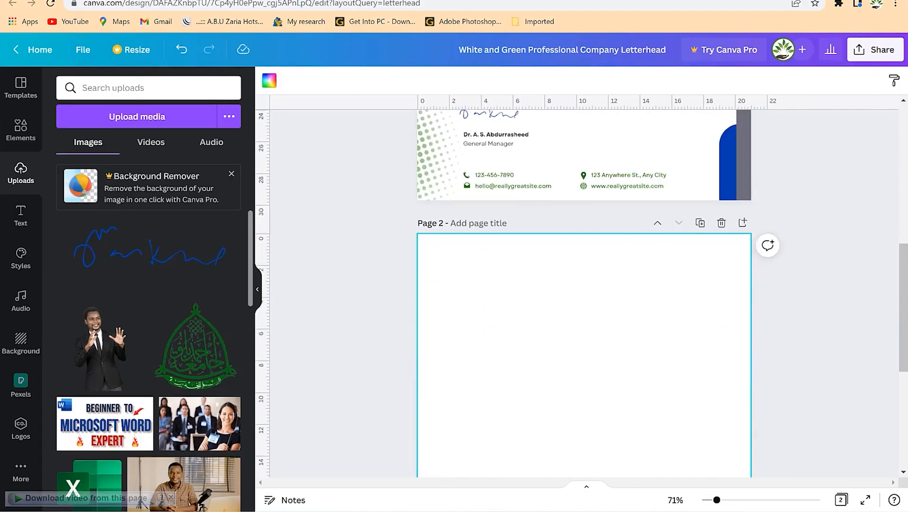
scroll(625, 397, down, 3)
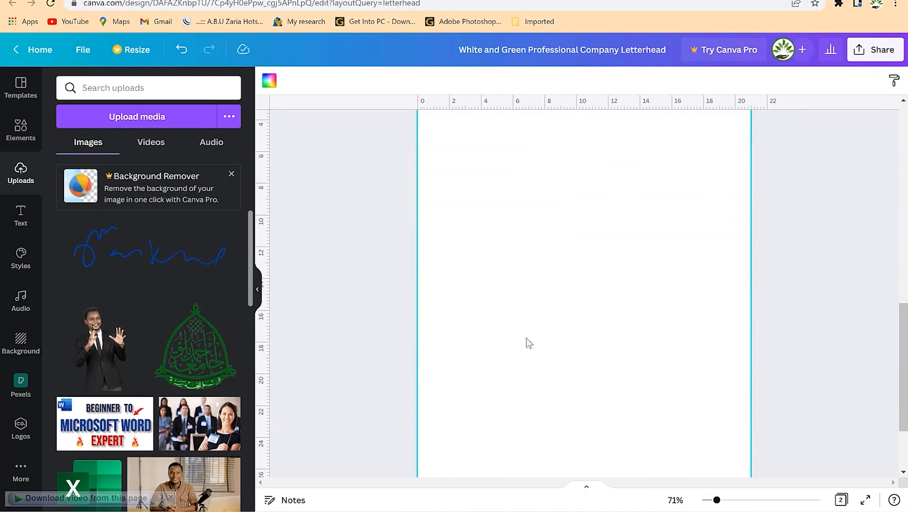
scroll(625, 275, up, 3)
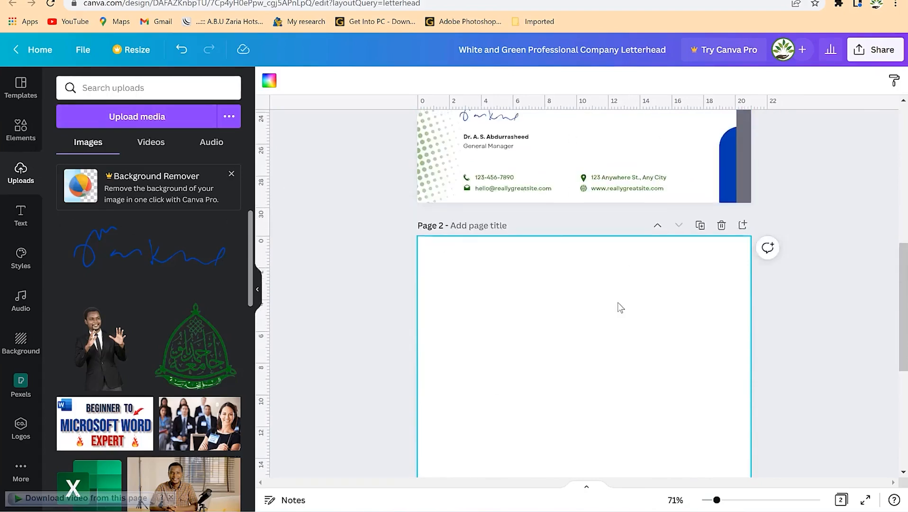
scroll(617, 302, up, 8)
scroll(595, 448, down, 5)
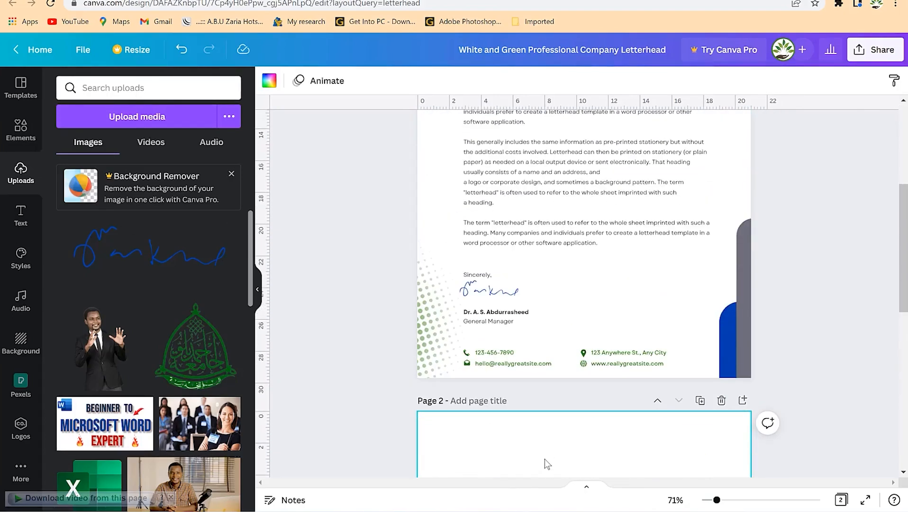
scroll(667, 180, up, 5)
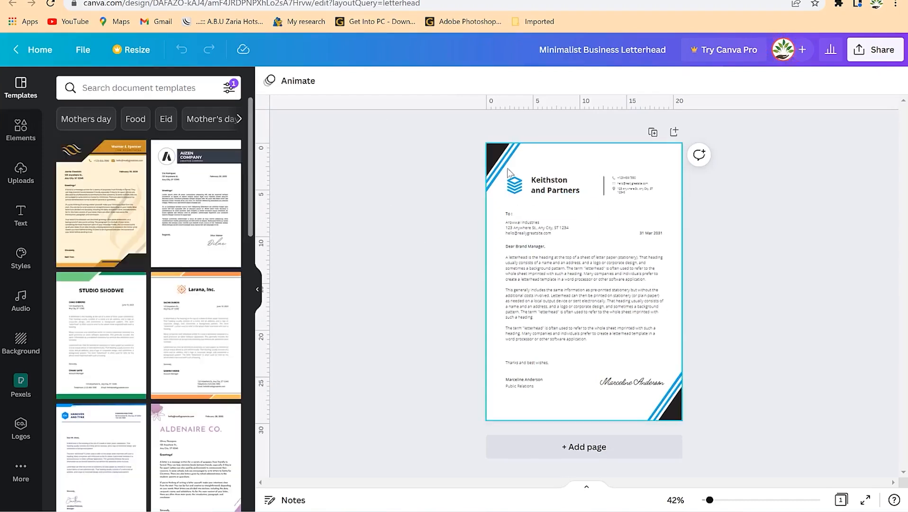
Recolour the bottom-right corner stripes from light blue to dark blue.
click(662, 412)
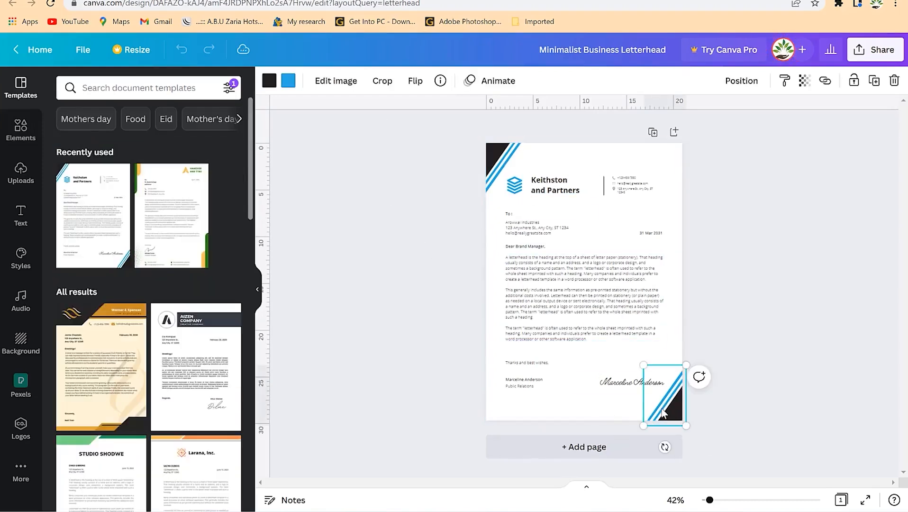
click(288, 81)
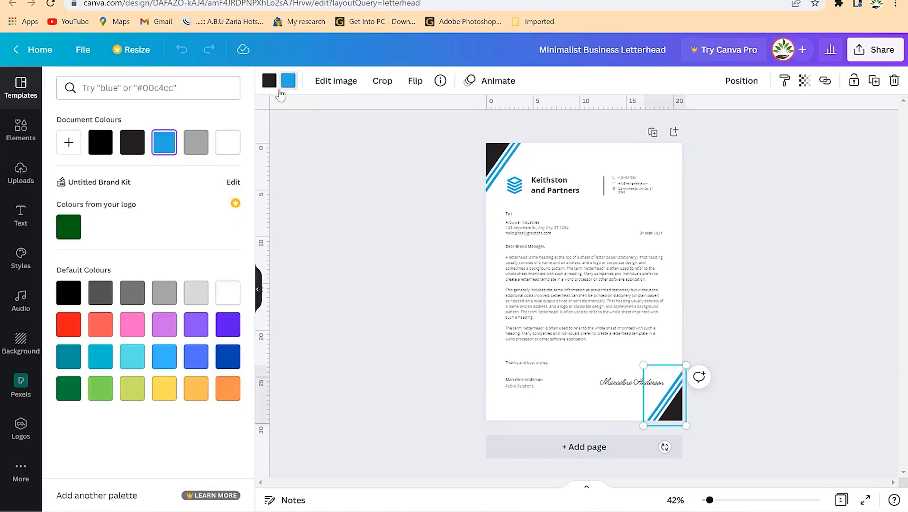
click(228, 357)
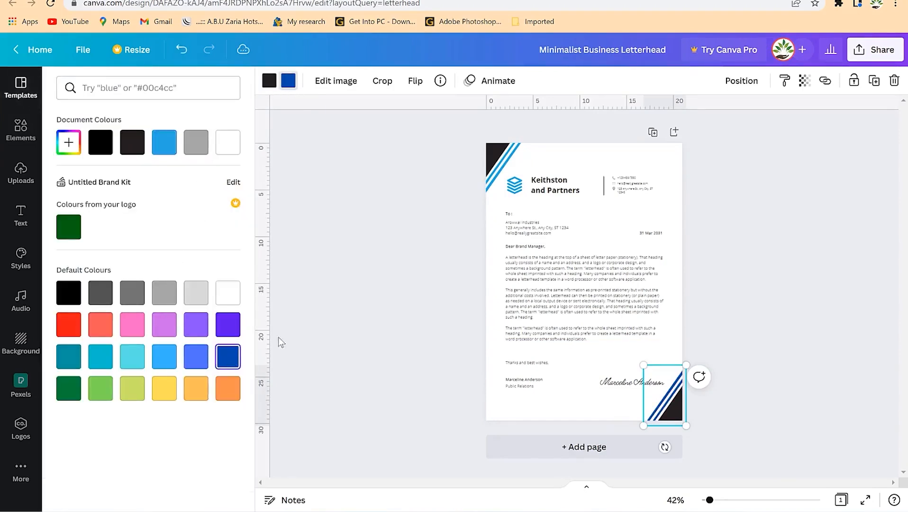
click(627, 267)
Recolour the top-left corner stripes dark blue as well.
click(503, 187)
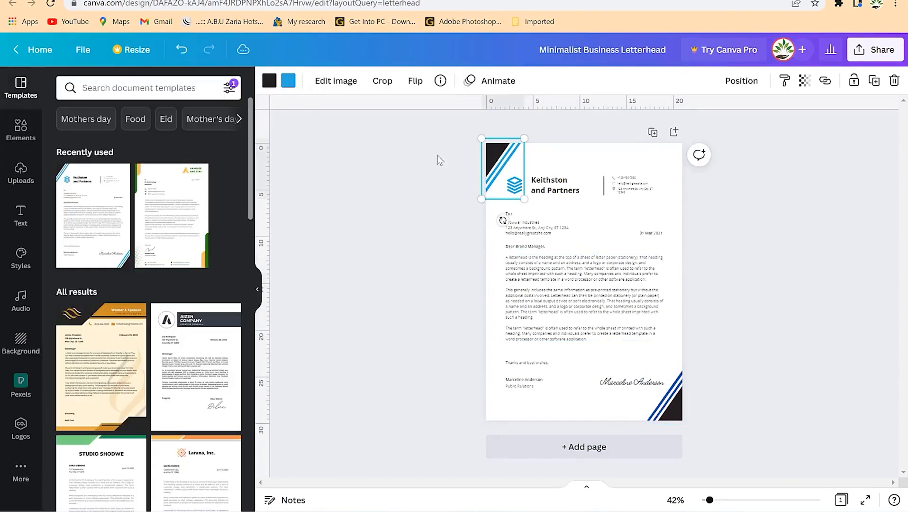
click(288, 81)
click(229, 387)
click(545, 331)
click(551, 210)
click(512, 179)
click(514, 186)
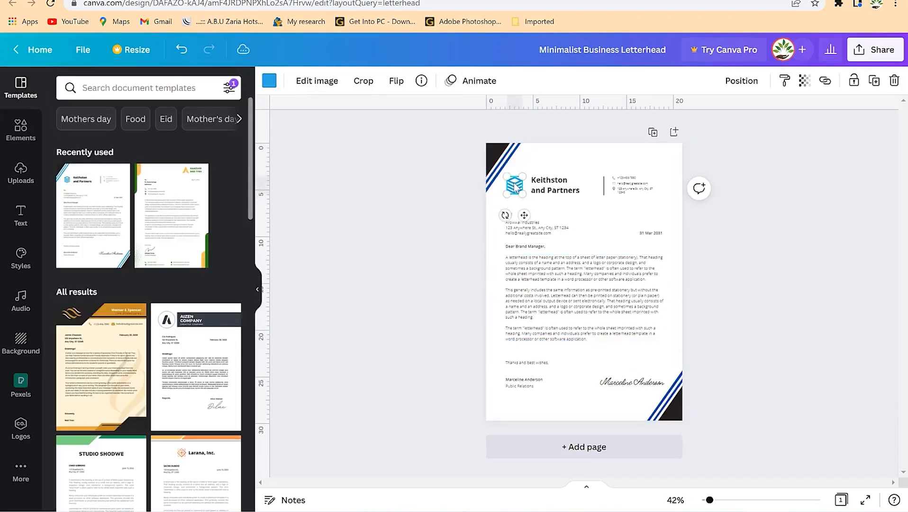
click(318, 145)
click(161, 87)
click(20, 127)
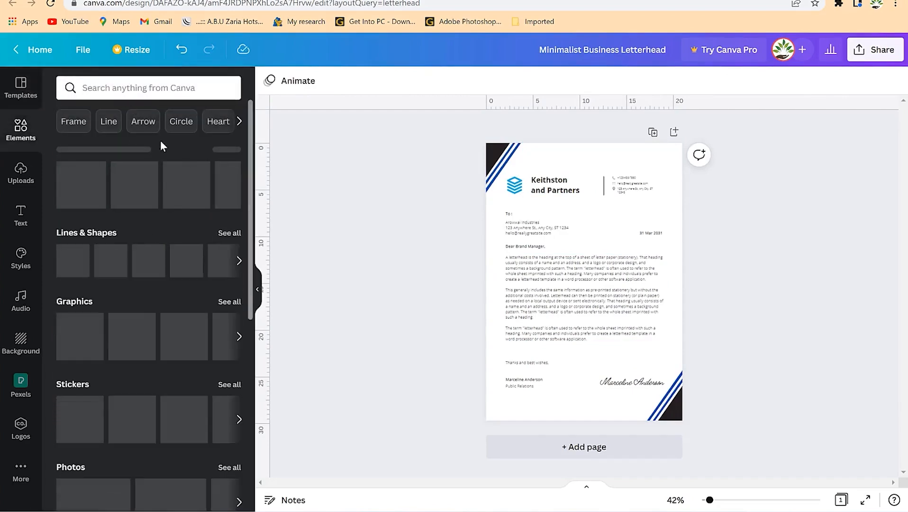
Browse the element suggestions to the Book category and scroll through the book graphics.
click(239, 122)
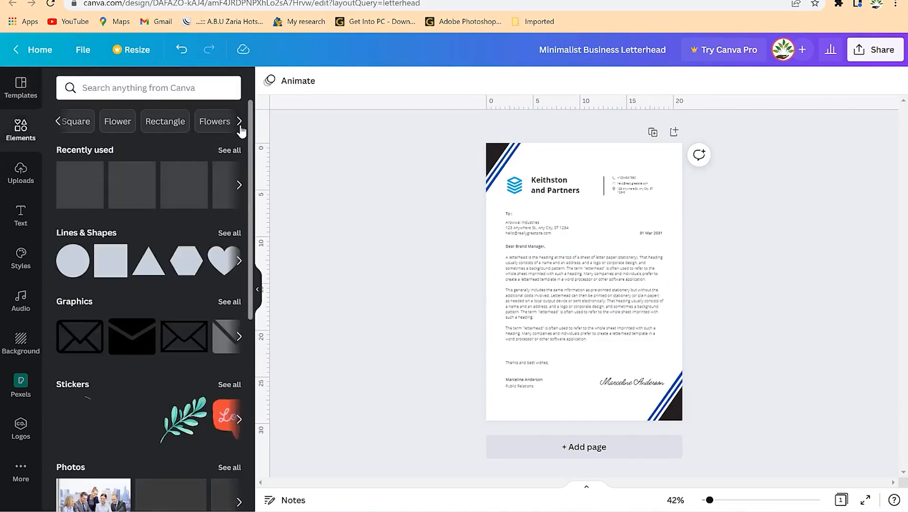
click(240, 121)
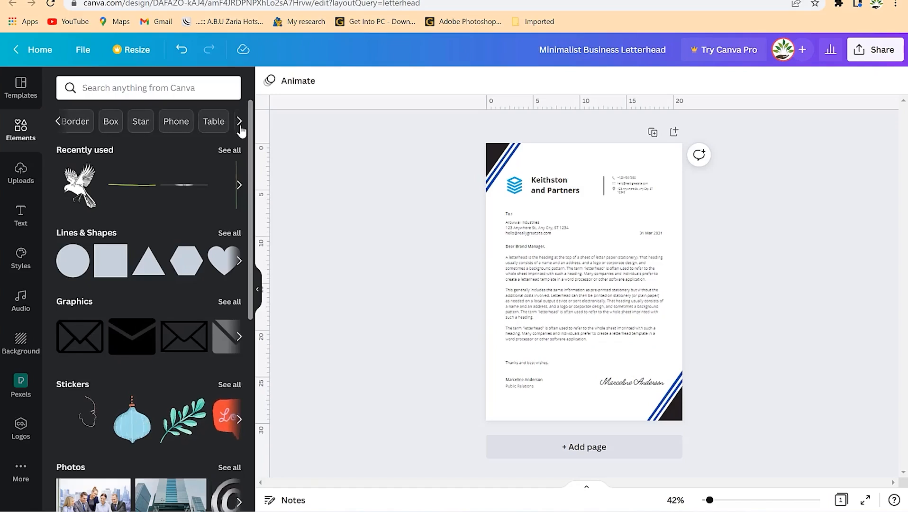
click(239, 122)
click(174, 122)
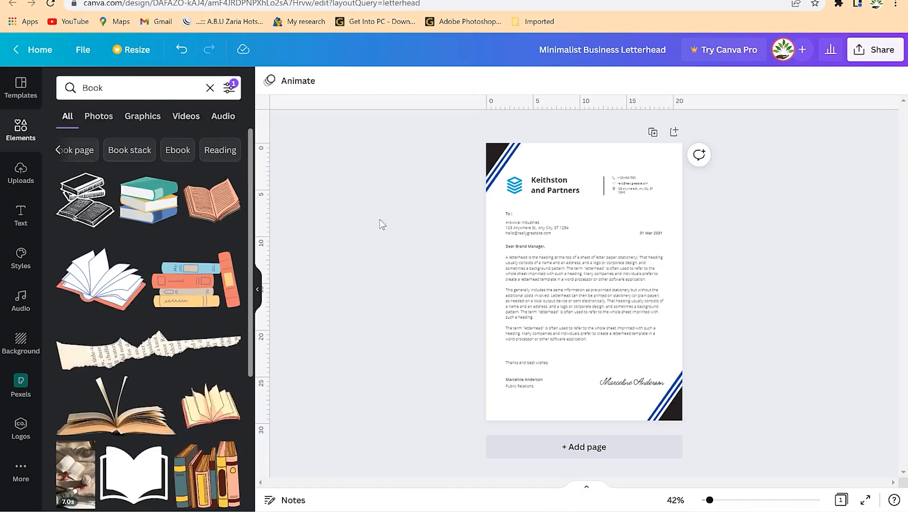
scroll(154, 350, down, 5)
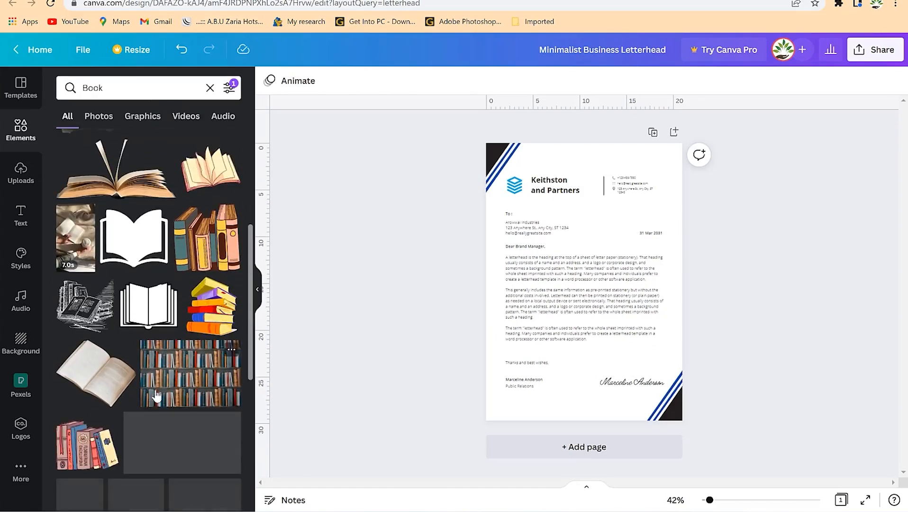
scroll(156, 396, down, 4)
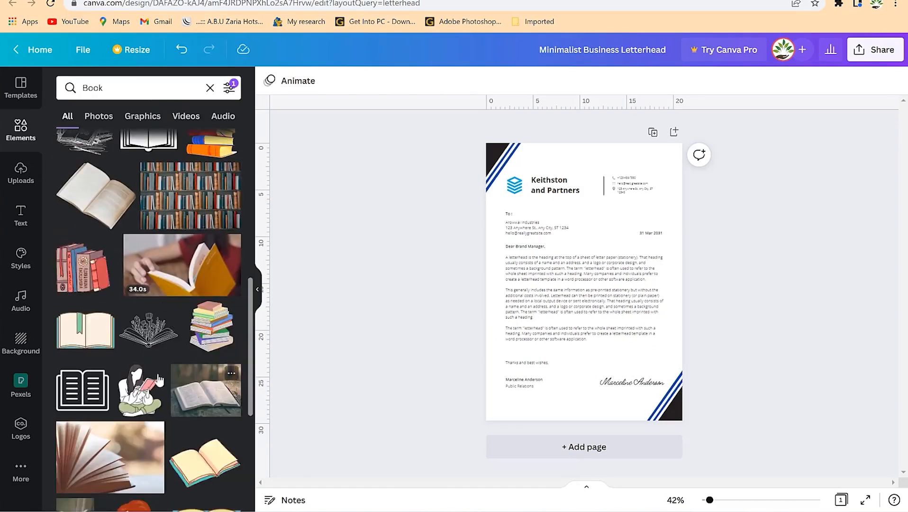
scroll(209, 455, down, 1)
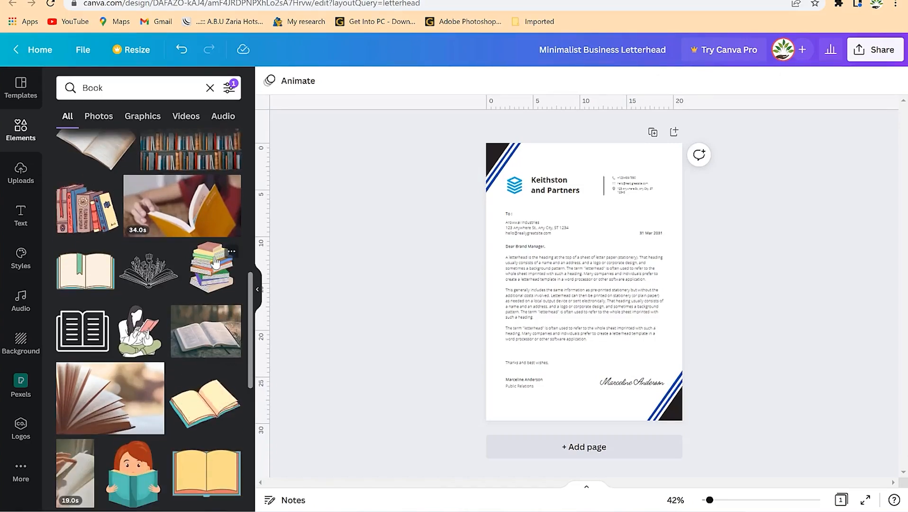
scroll(199, 293, up, 6)
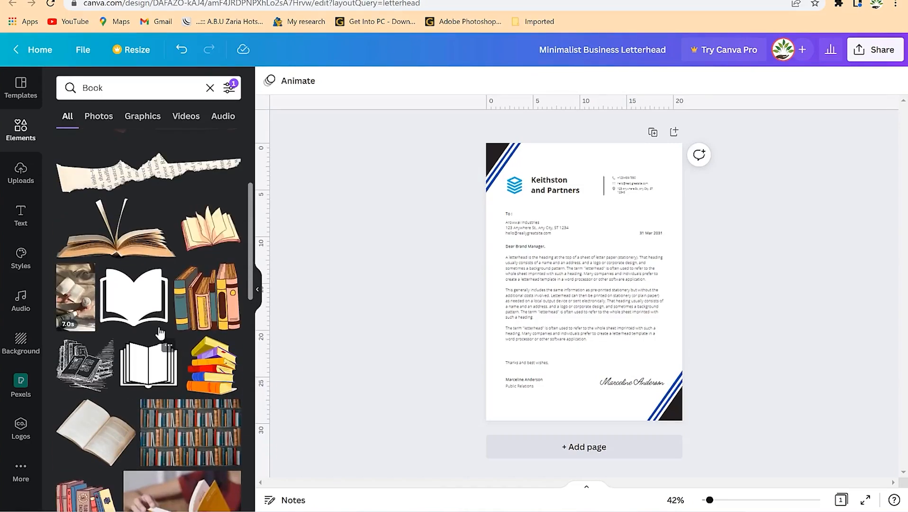
Drag the open-book graphic onto the page and shrink it, undoing an accidental text-box move.
drag(137, 309, 603, 239)
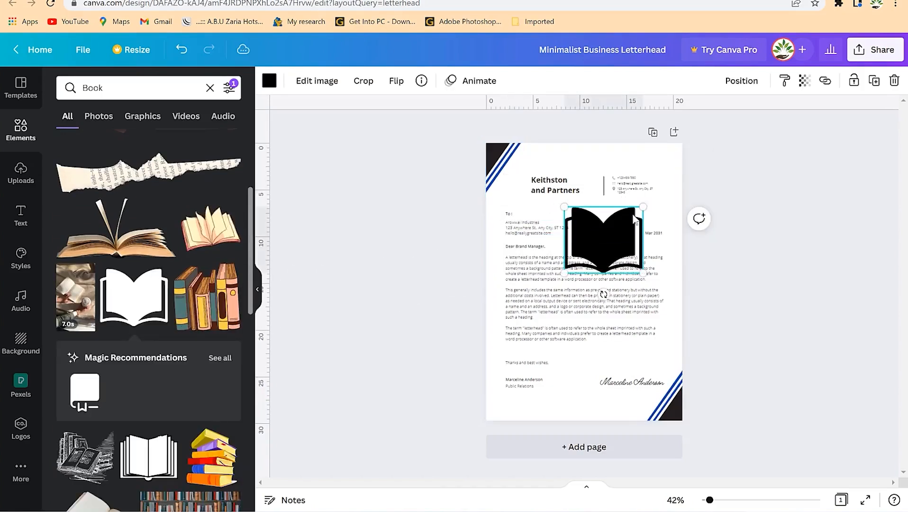
drag(643, 206, 523, 197)
click(581, 263)
key(ctrl+z)
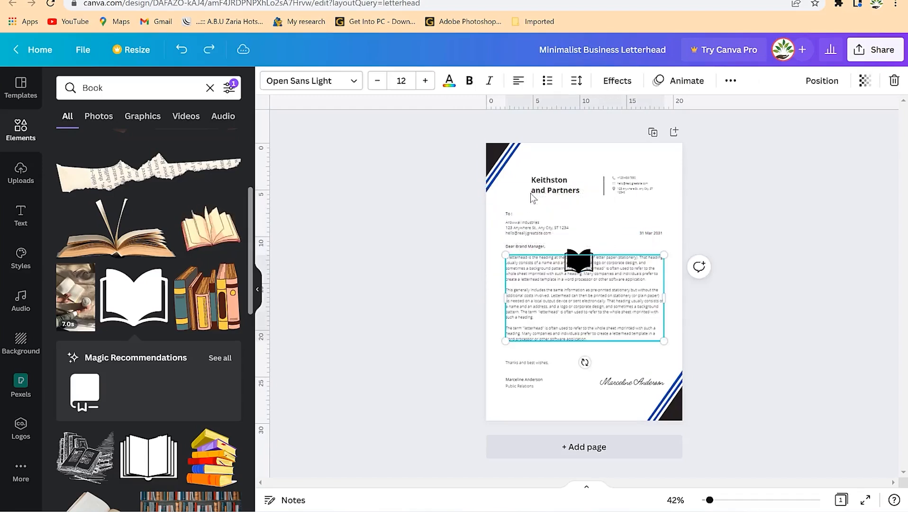
Move the book graphic beside 'Keithston and Partners' and resize it to fit as the logo.
double_click(589, 261)
click(581, 250)
click(584, 259)
drag(586, 262, 523, 180)
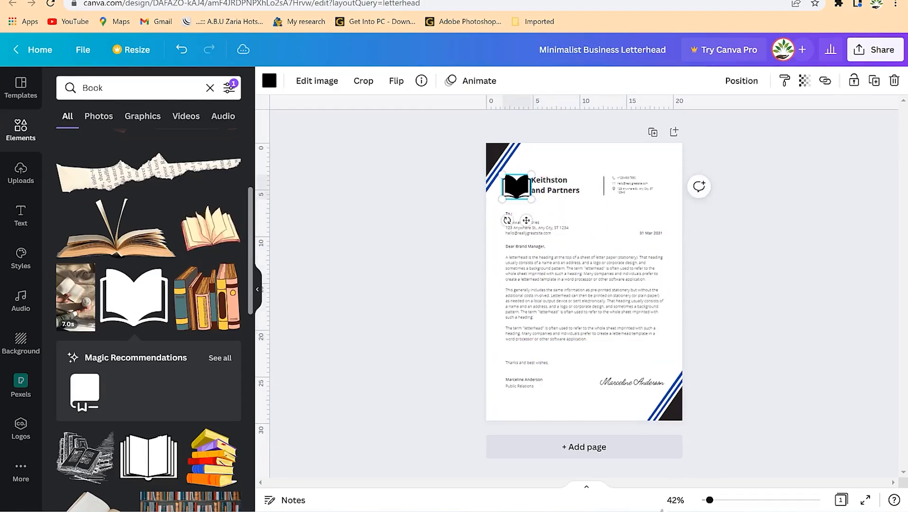
mouse_move(709, 500)
mouse_down()
mouse_move(739, 499)
mouse_move(723, 500)
mouse_up()
scroll(569, 308, up, 4)
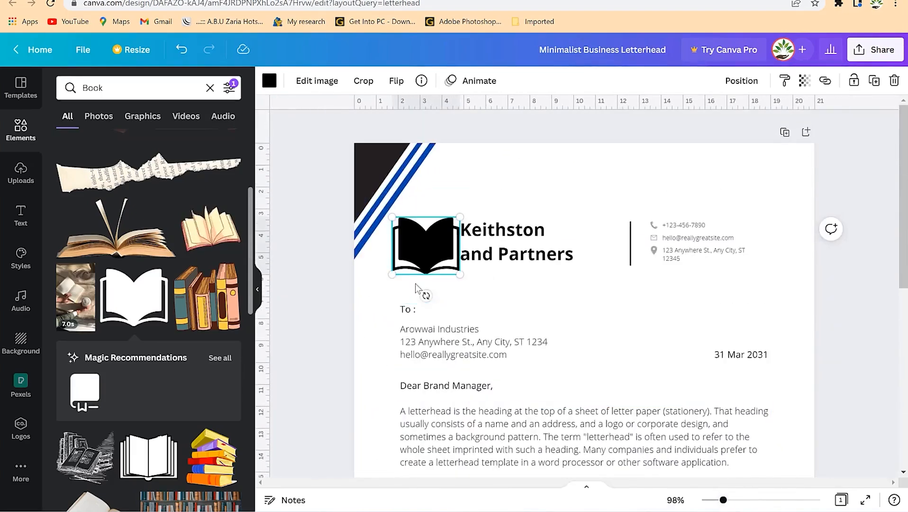
drag(459, 217, 432, 244)
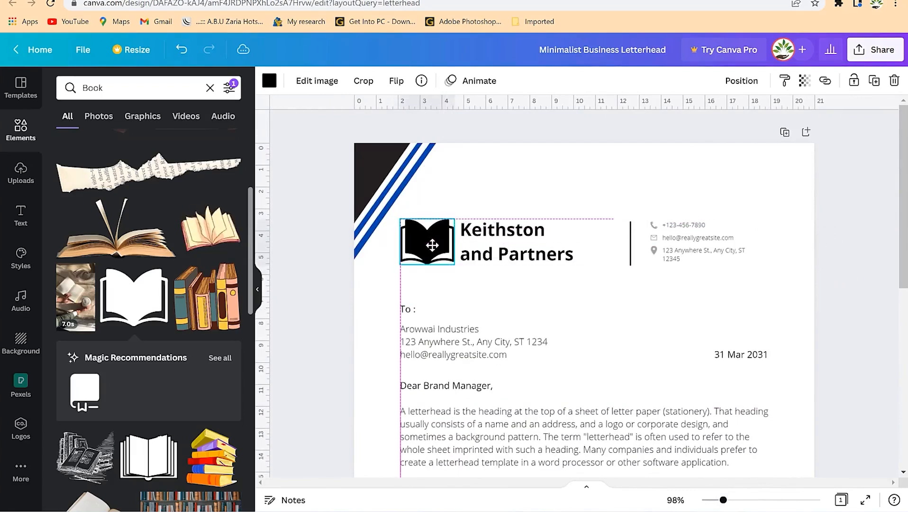
click(443, 307)
click(418, 238)
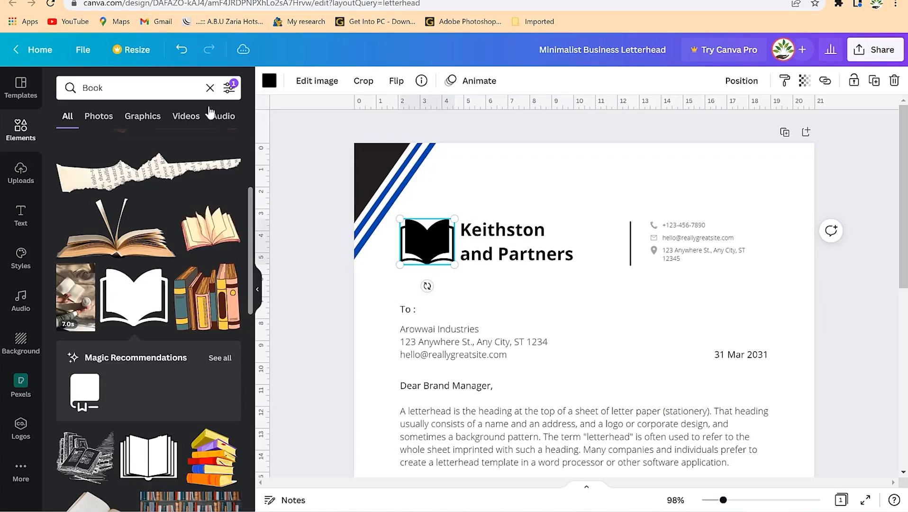
Change the open-book logo's colour to the default dark blue.
click(269, 80)
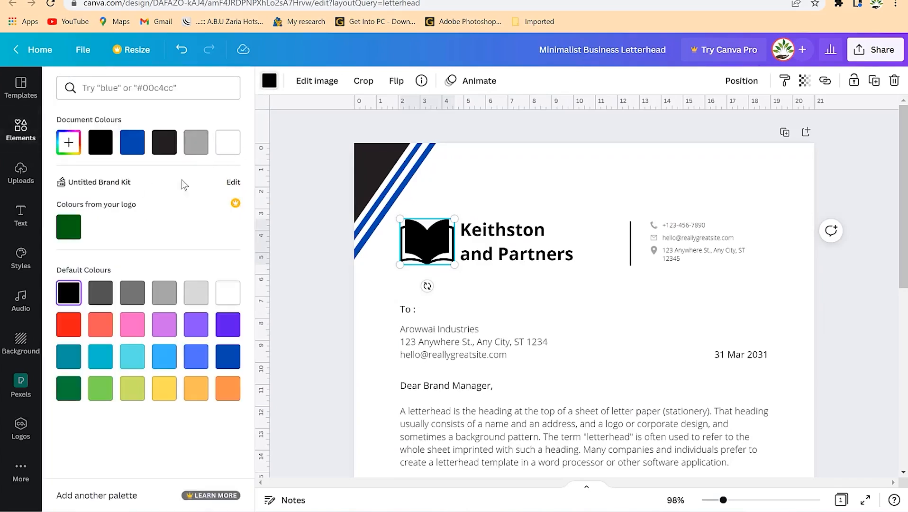
click(196, 356)
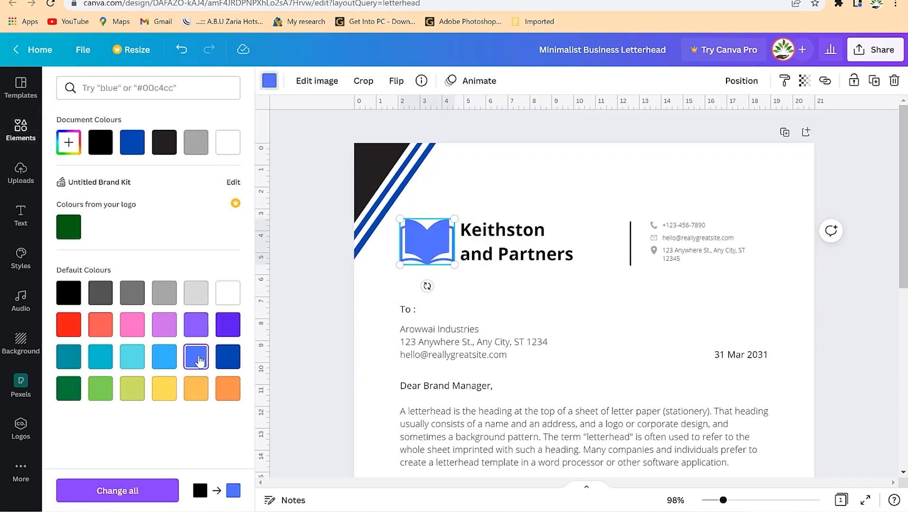
click(223, 364)
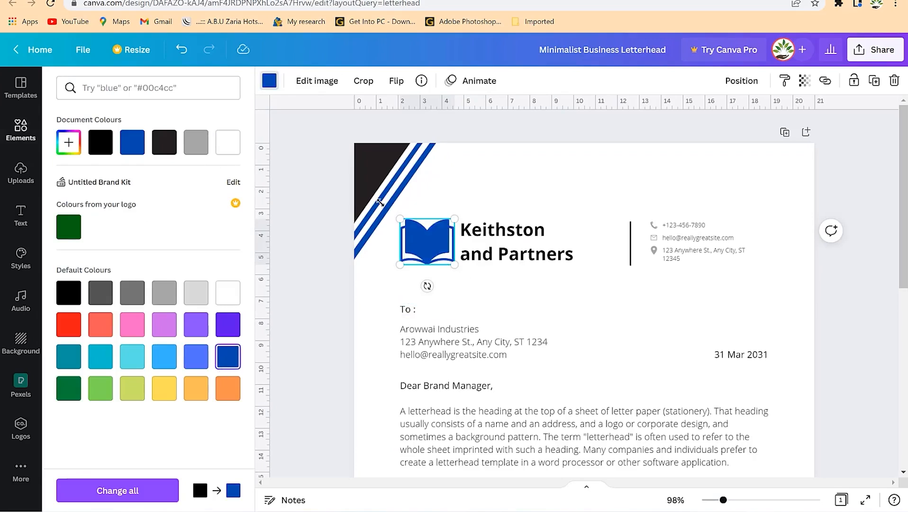
Check the letterhead by selecting the corner stripe, e-mail line and signature, and scrolling the page.
click(371, 153)
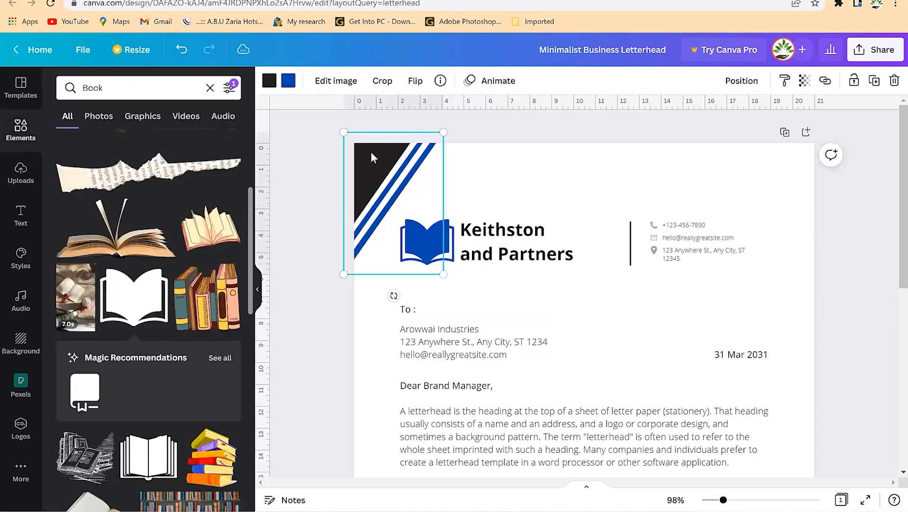
click(636, 233)
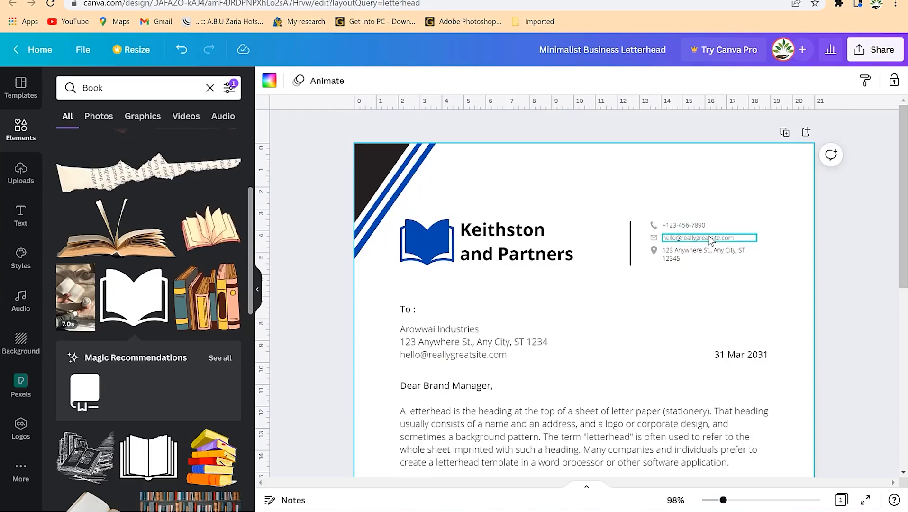
click(690, 252)
click(577, 340)
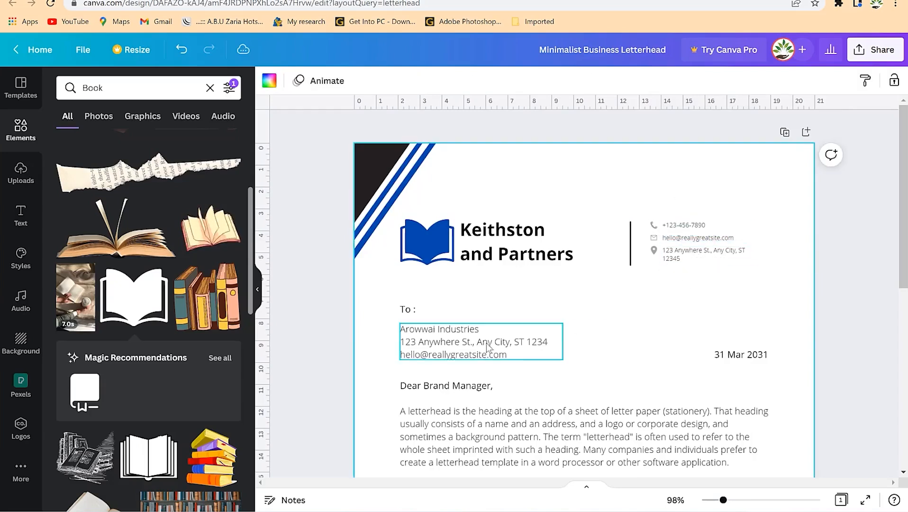
scroll(460, 342, down, 4)
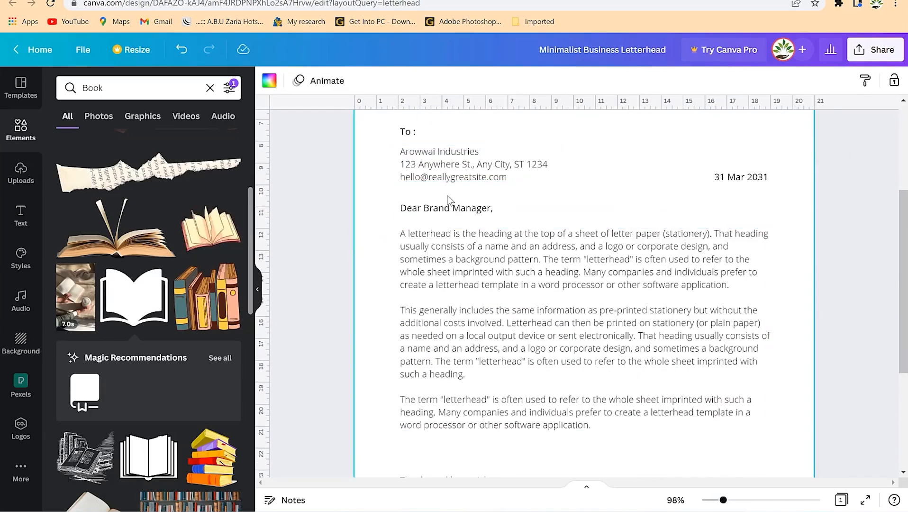
scroll(510, 268, down, 4)
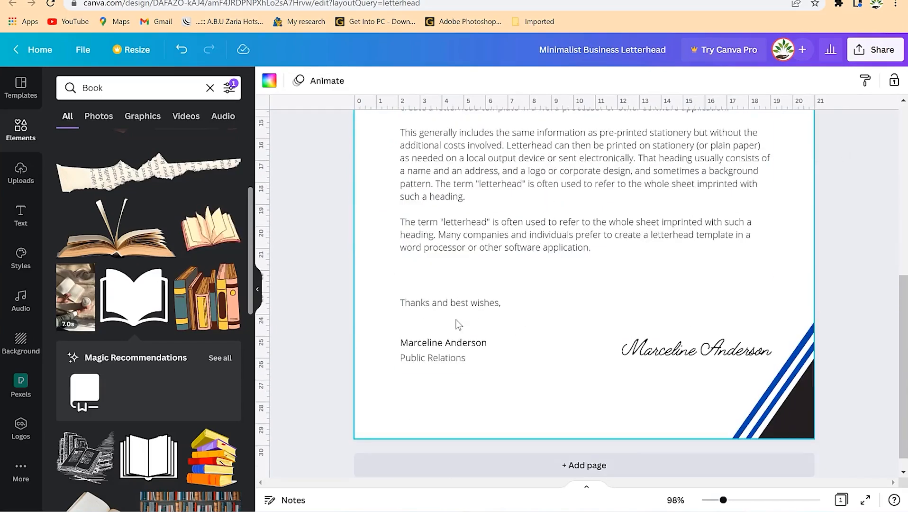
click(697, 358)
click(548, 282)
scroll(588, 264, up, 8)
scroll(583, 251, down, 4)
scroll(590, 247, up, 4)
Download the design as PDF Standard, saving Minimalist Business Letterhead.pdf.
click(874, 50)
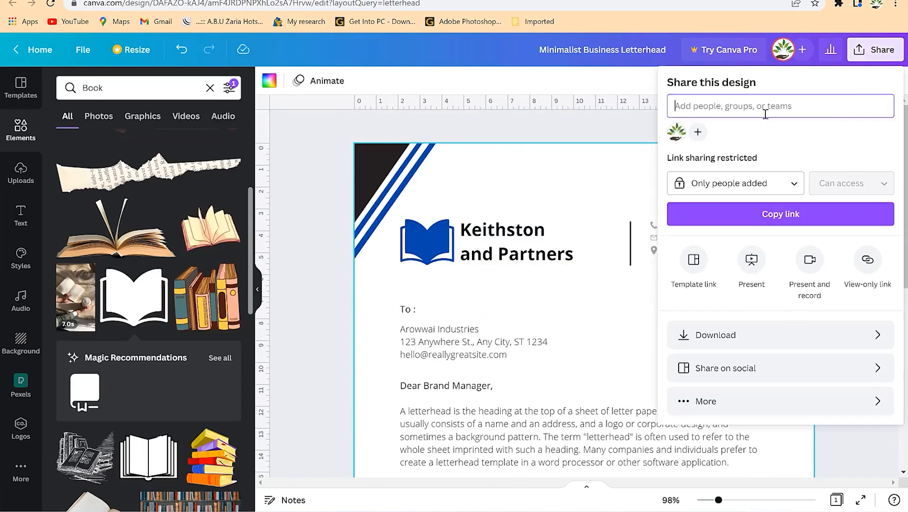
click(777, 334)
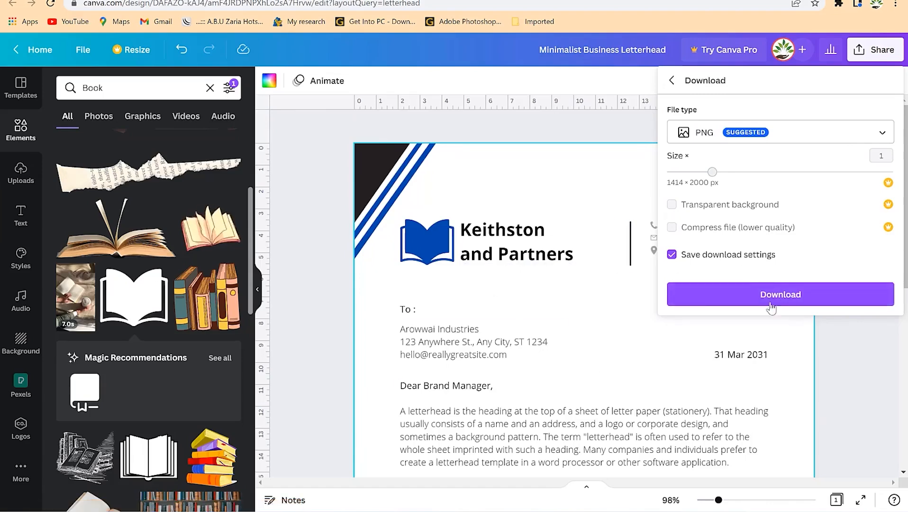
click(729, 131)
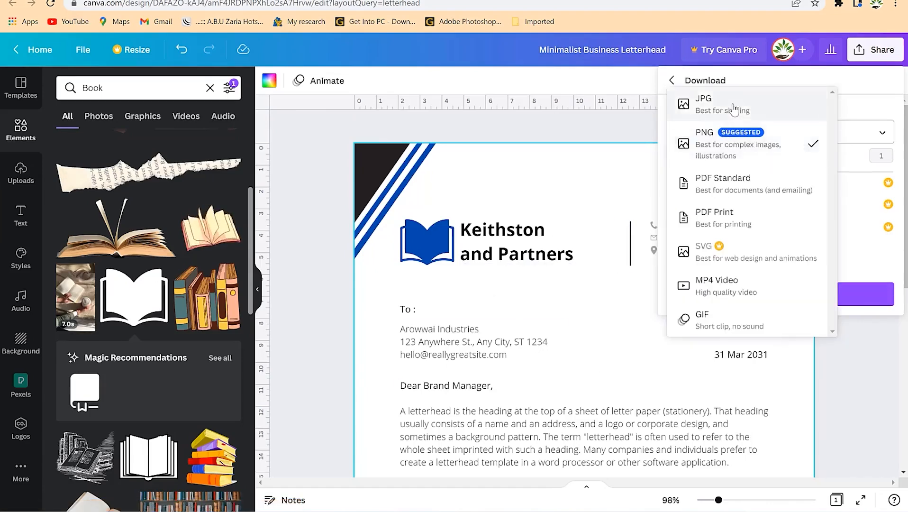
click(733, 109)
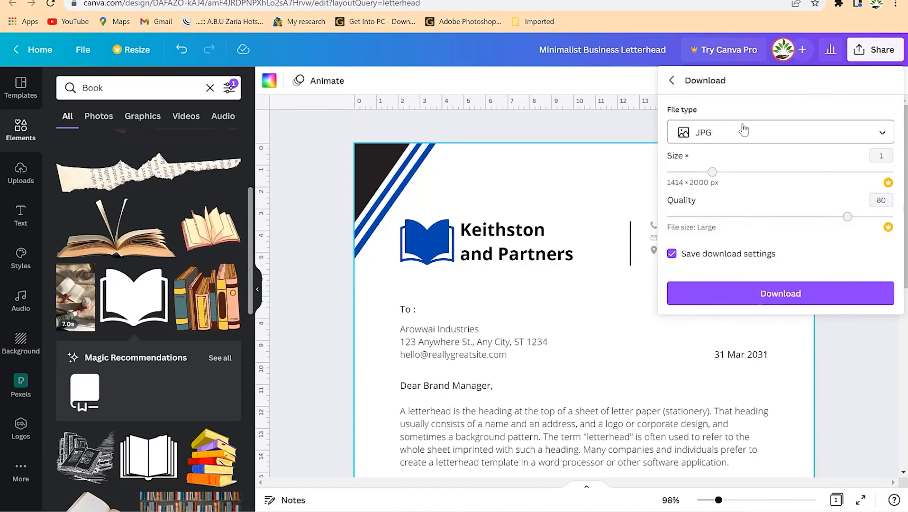
click(744, 130)
click(739, 248)
click(733, 141)
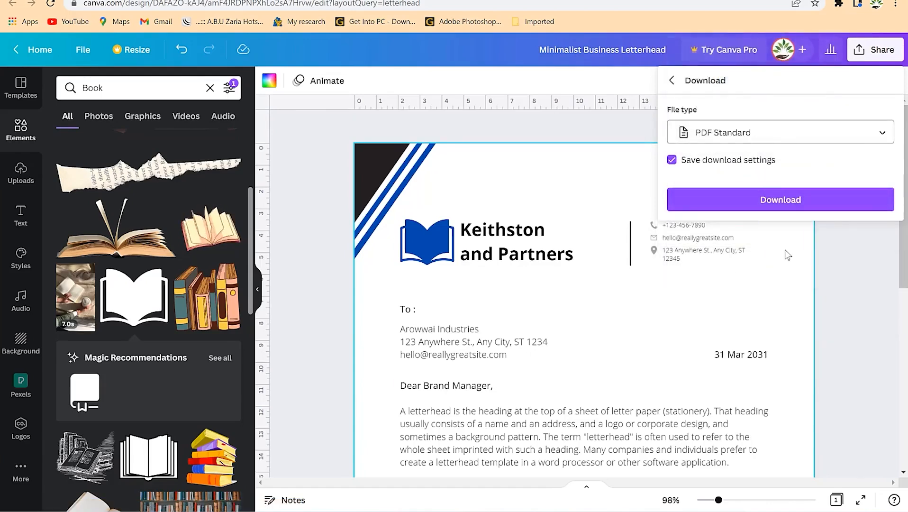
click(779, 201)
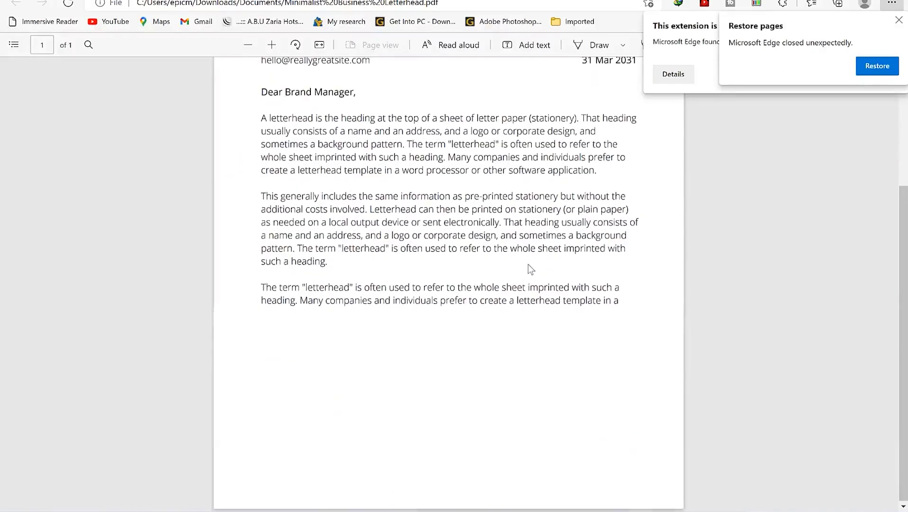
scroll(528, 264, up, 5)
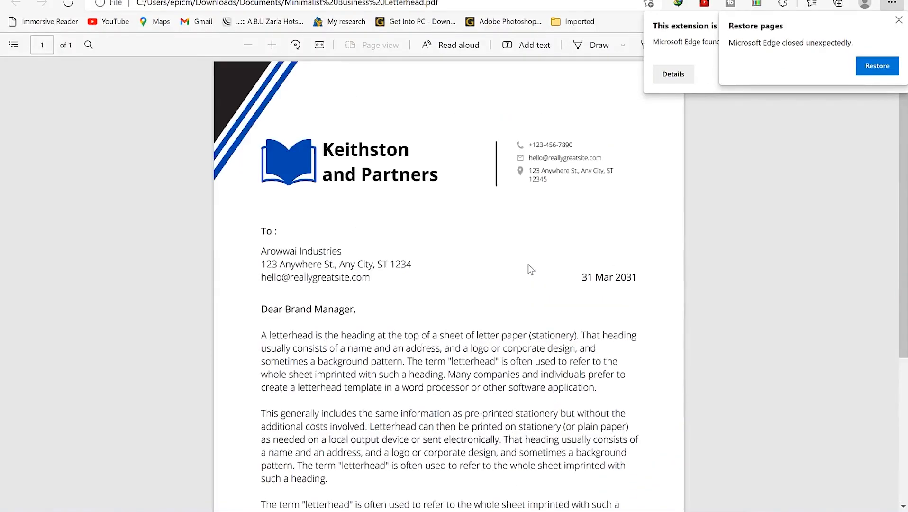
Dismiss Edge's Restore pages notice and the blocked-extension warning.
click(899, 21)
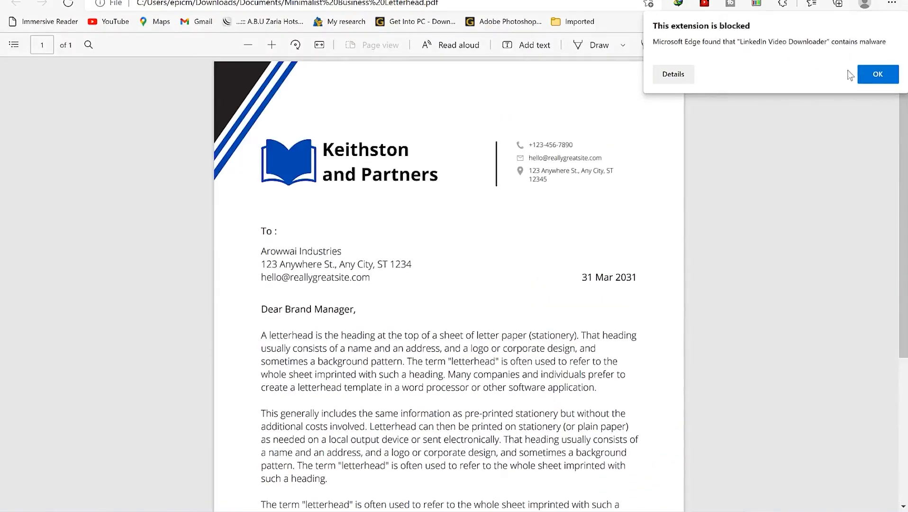
click(877, 75)
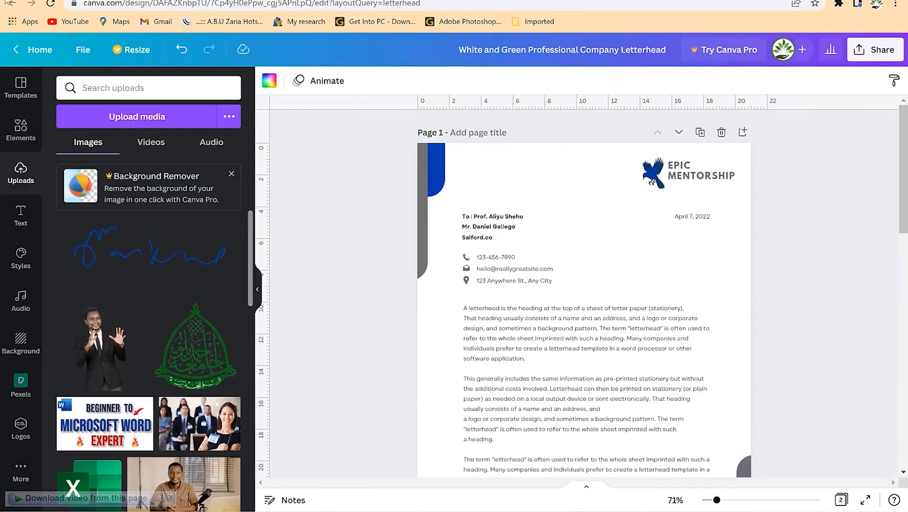
Return to the letterhead template results and create a blank A4 letterhead.
click(10, 4)
scroll(248, 208, up, 10)
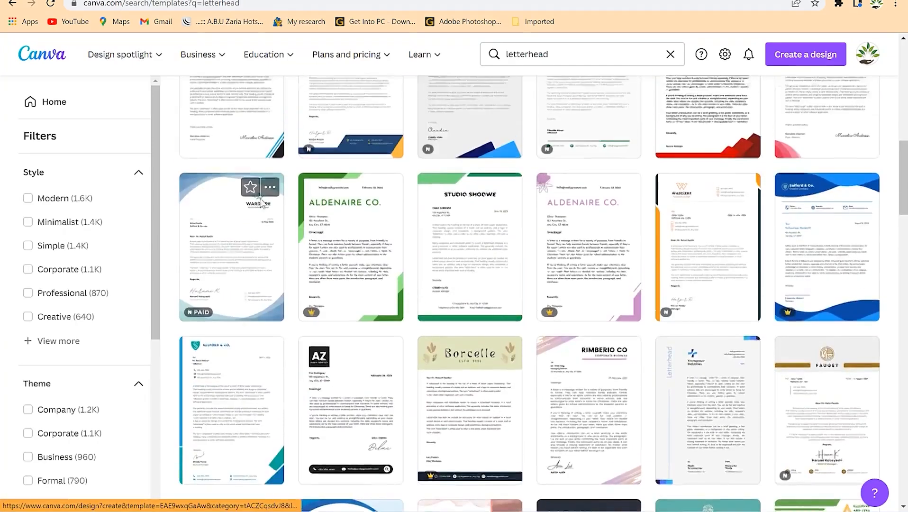
scroll(232, 219, up, 2)
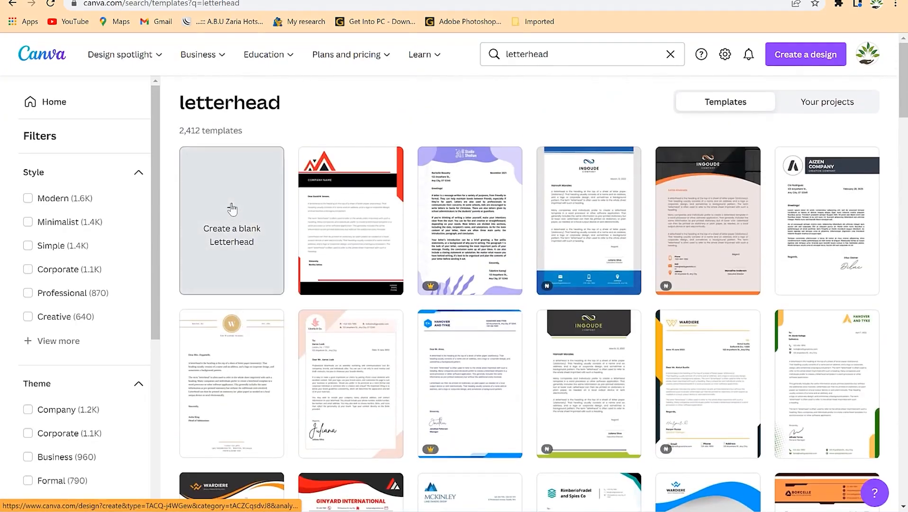
click(231, 208)
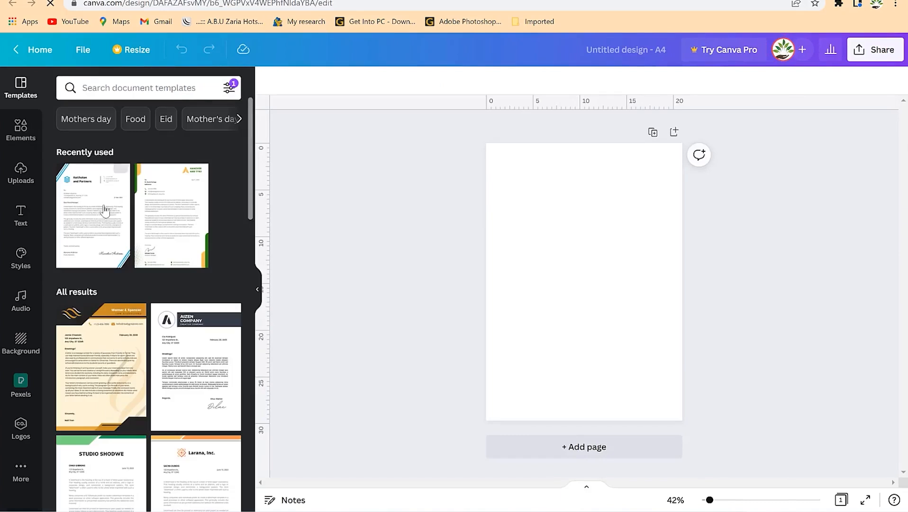
Place the uploaded ABU crest in the top-right corner, shrink it small, and zoom to 75%.
click(21, 173)
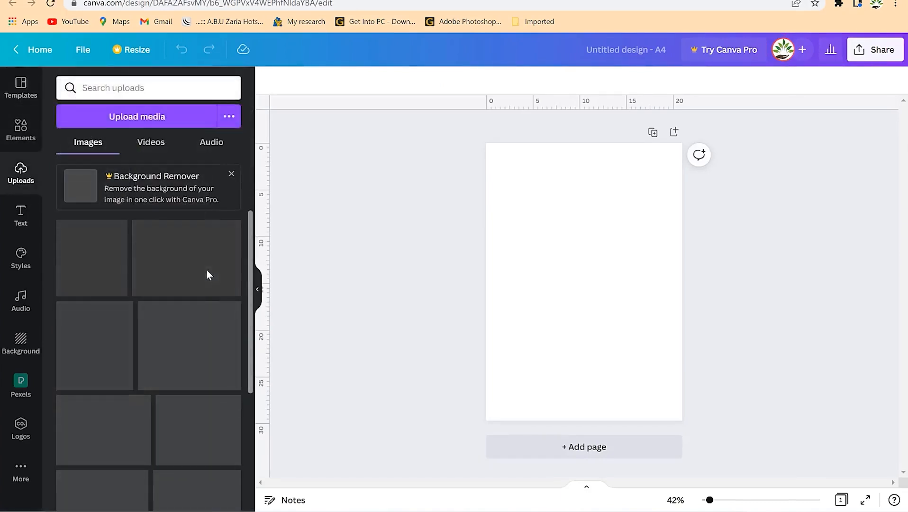
drag(189, 365, 603, 207)
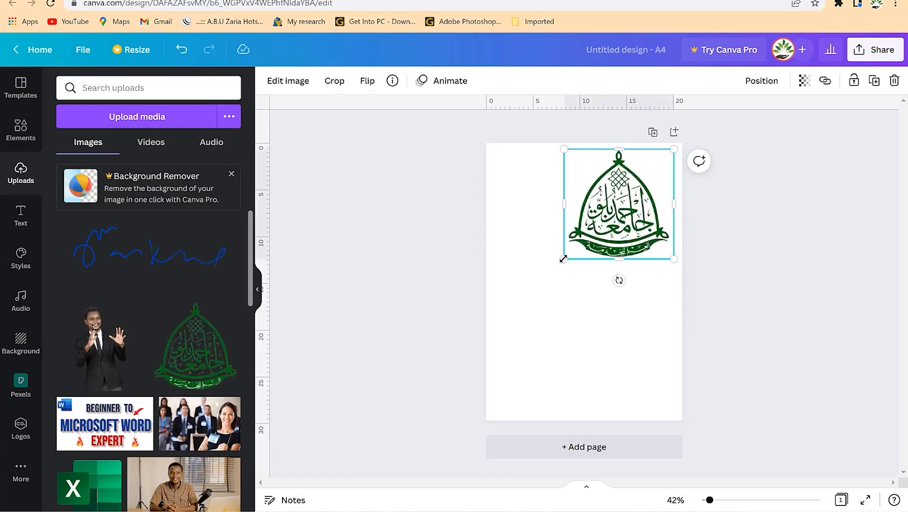
drag(563, 259, 652, 178)
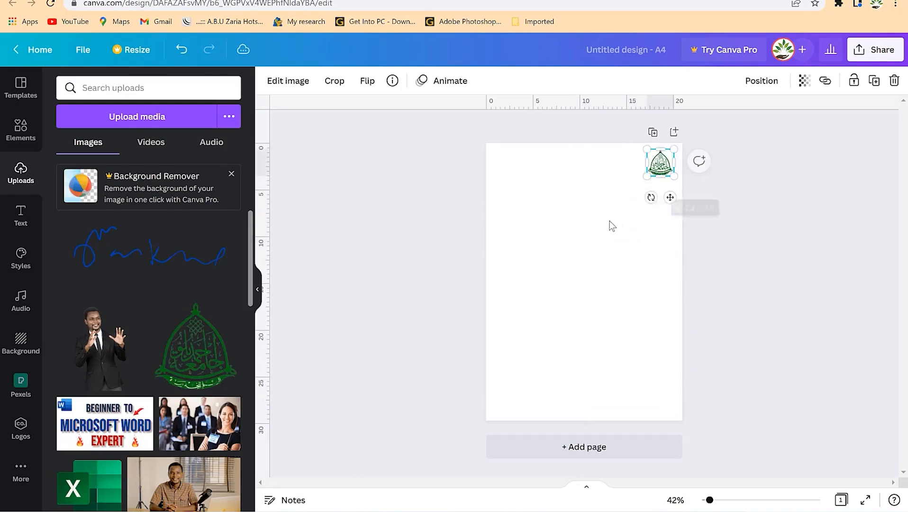
click(611, 221)
drag(709, 500, 717, 499)
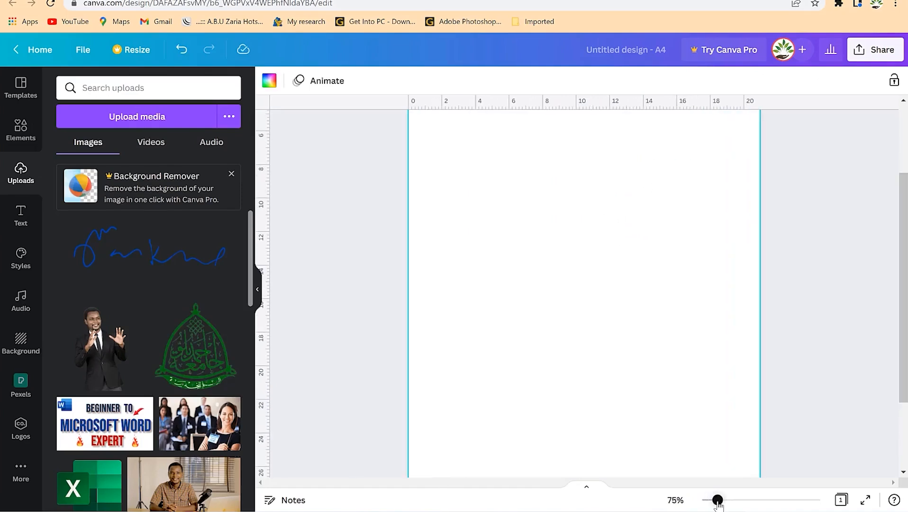
scroll(680, 183, up, 3)
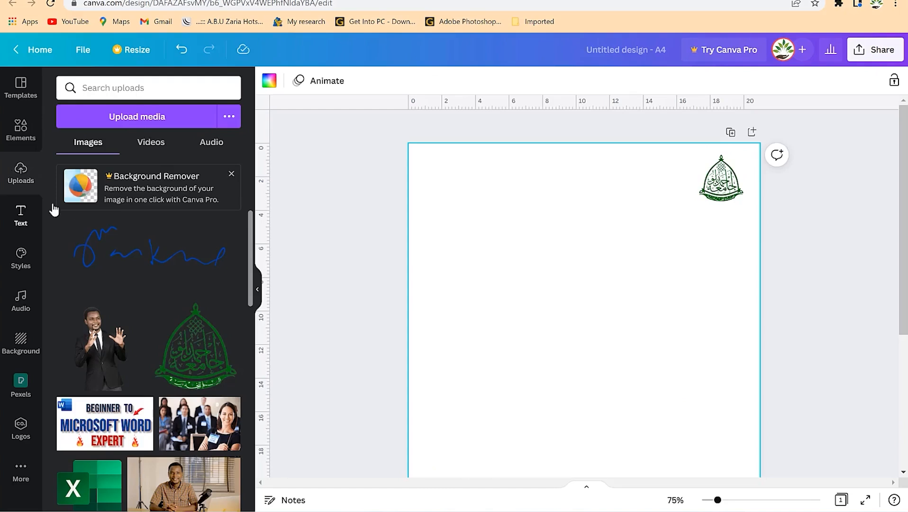
Add the heading 'Ahmadu Bello University, Zaria' at size 26 and align it beside the crest.
click(36, 209)
click(142, 144)
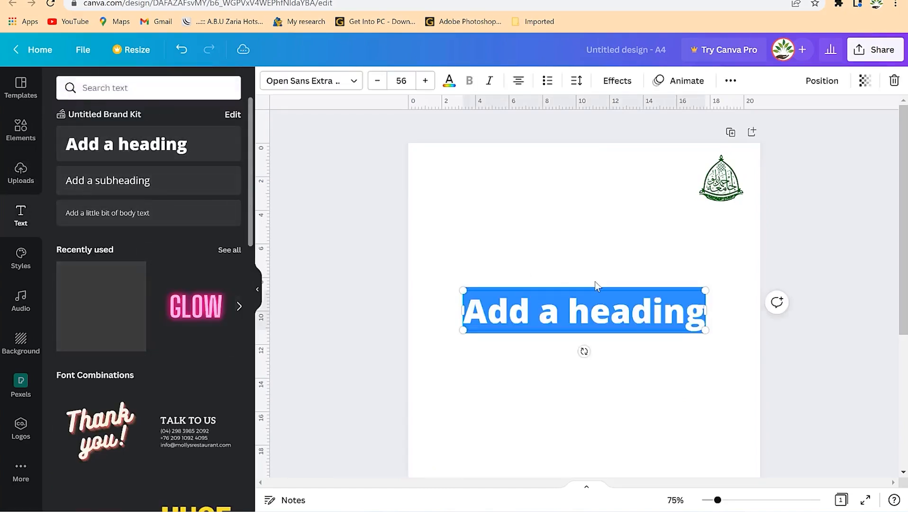
text(Ahmadu Bello University, Zaria)
key(ctrl+a)
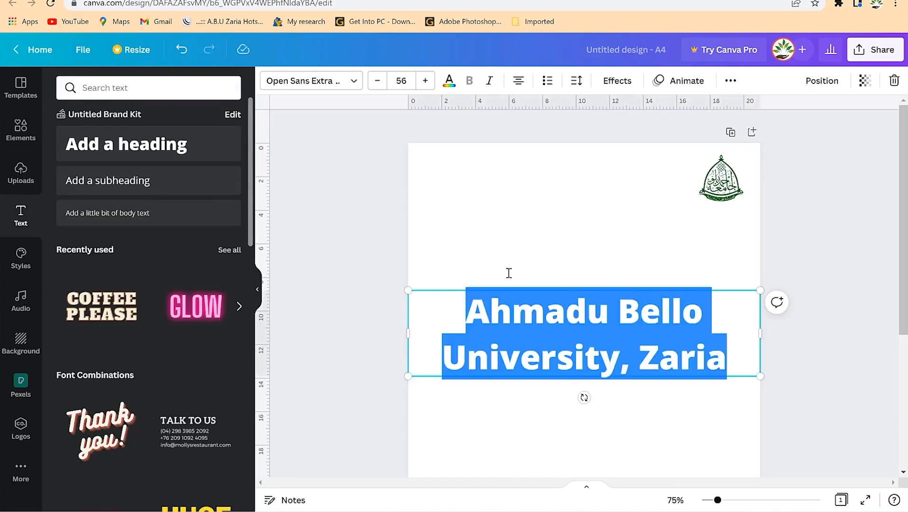
drag(378, 82, 377, 82)
drag(592, 332, 575, 201)
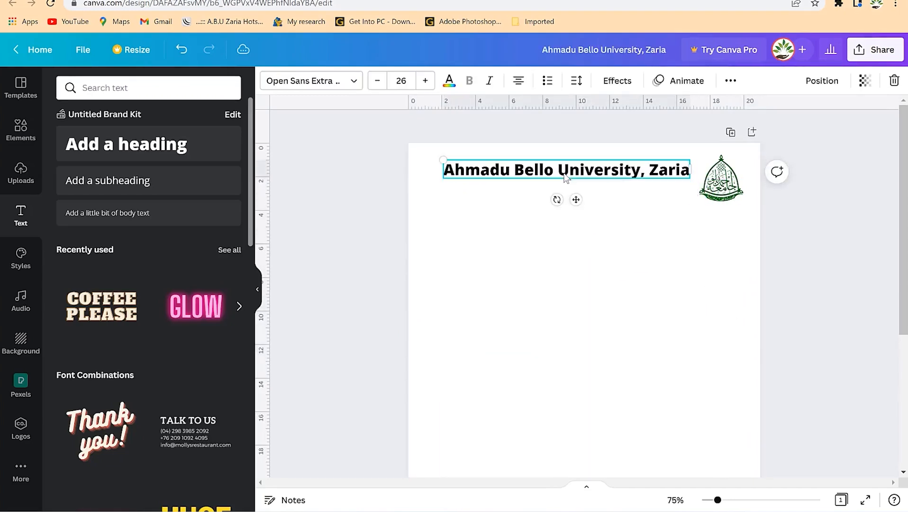
drag(563, 171, 563, 165)
click(547, 186)
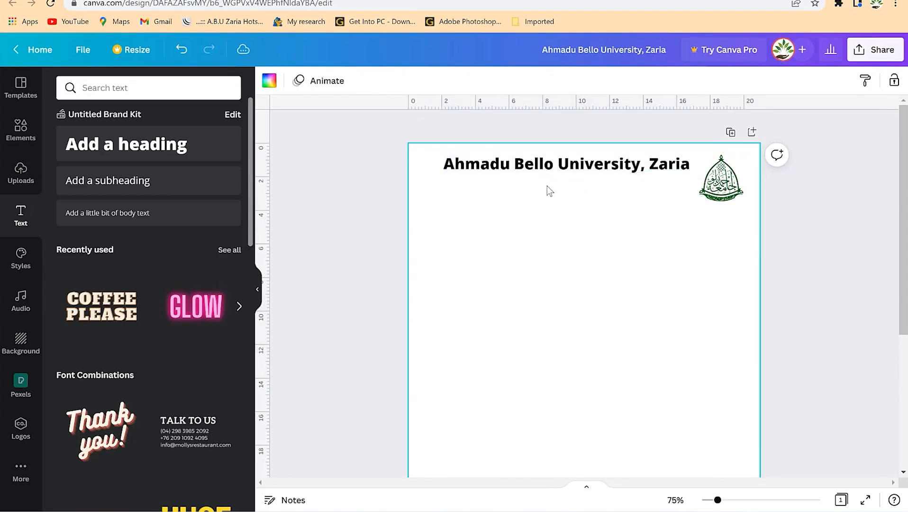
click(512, 174)
drag(543, 168, 541, 189)
Duplicate the title line and move the copy above the original.
key(ctrl+d)
drag(573, 196, 567, 172)
double_click(573, 169)
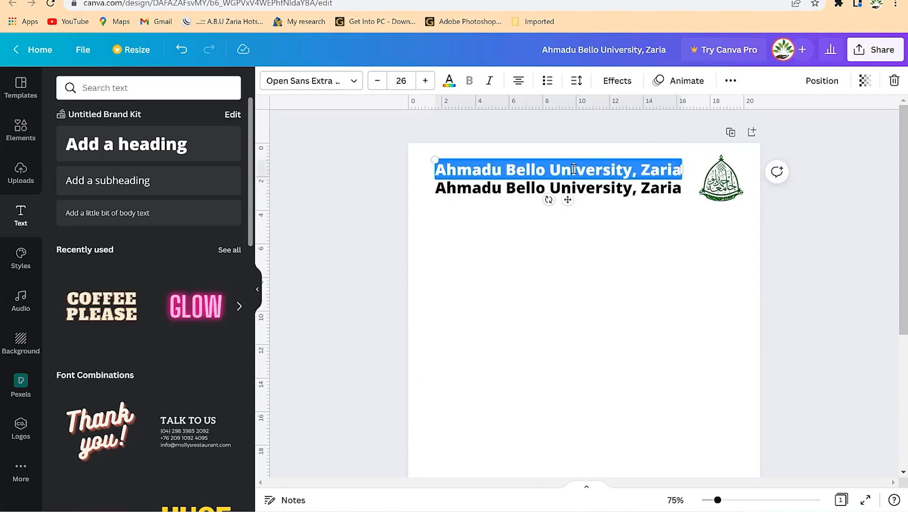
Change the top line to 'Department of Civil Engineering' and set both title lines to size 21.
text(Department of Civil Engineering)
click(563, 200)
click(571, 193)
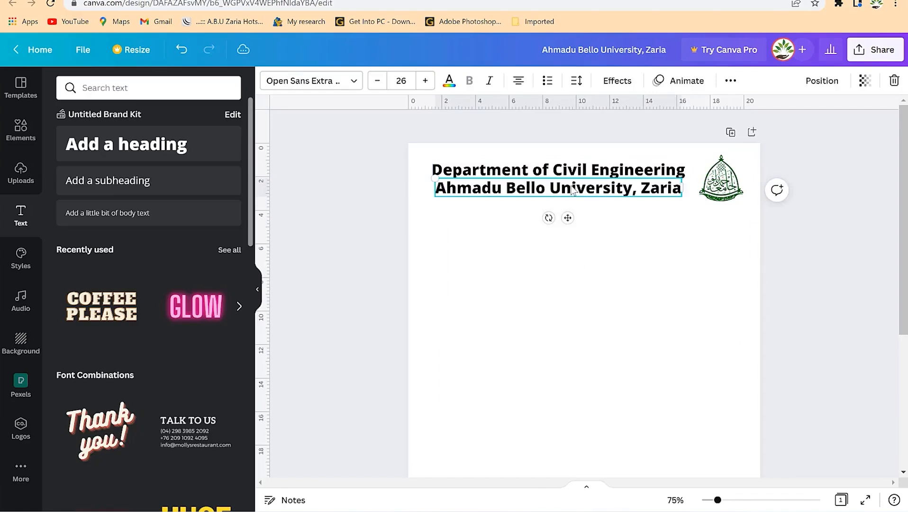
shift+click(573, 179)
click(378, 80)
click(378, 80)
click(377, 80)
click(377, 80)
click(378, 80)
click(580, 186)
Colour both titles the crest's dark green, then make the university line dark blue.
shift+click(573, 170)
click(450, 87)
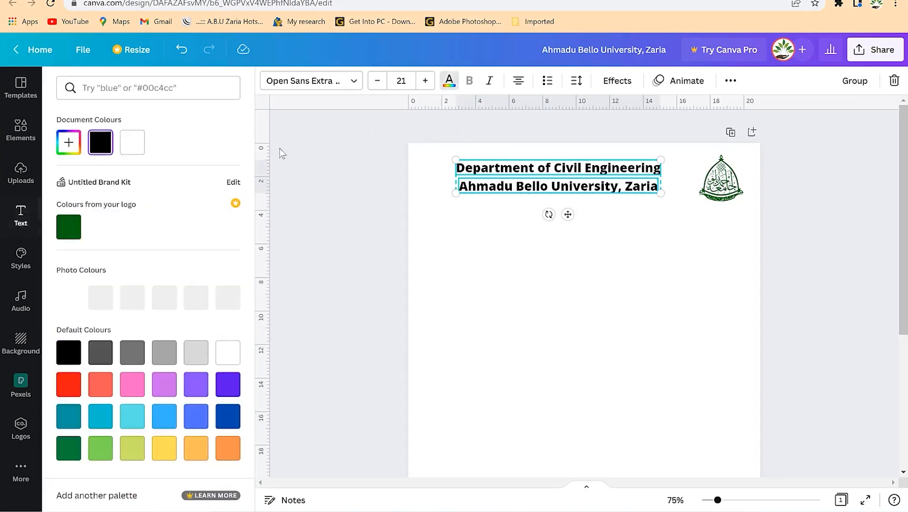
click(71, 227)
click(632, 192)
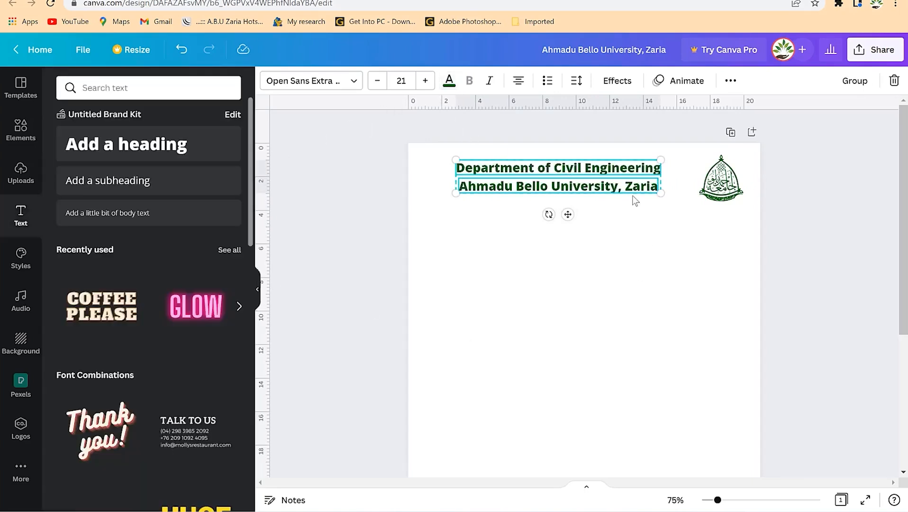
click(592, 186)
click(451, 82)
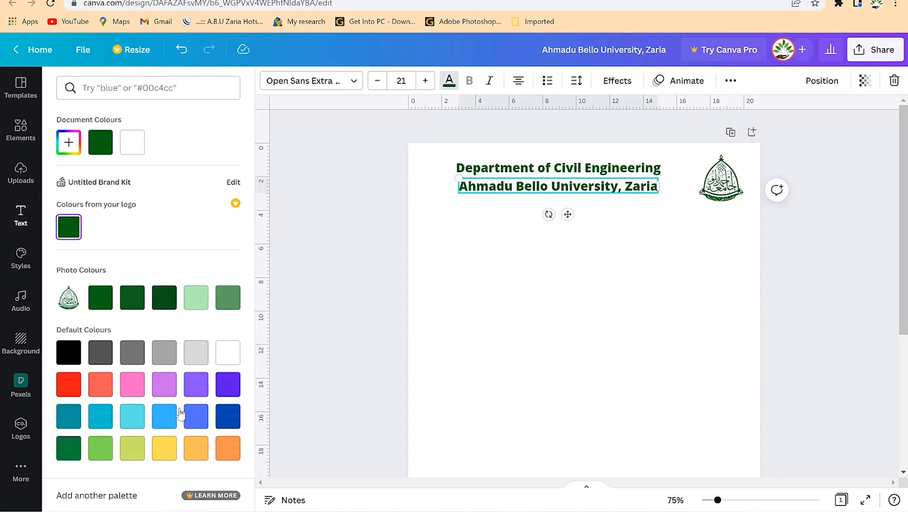
click(228, 416)
click(603, 333)
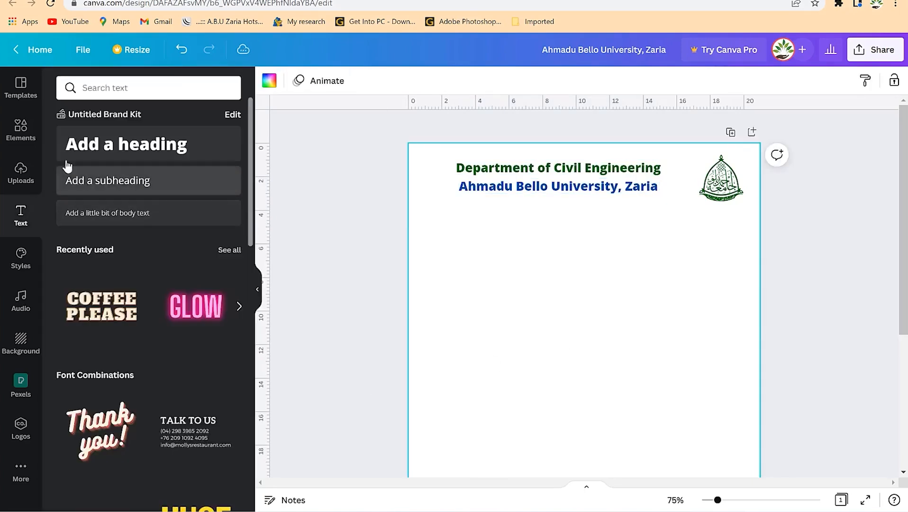
click(21, 129)
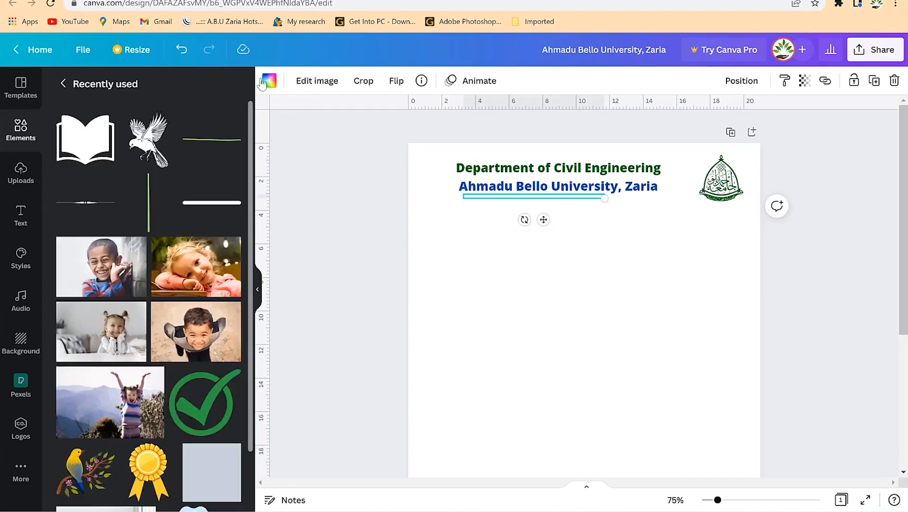
Colour the divider line dark green, place it below the titles, and stretch it to the page's right edge.
click(269, 80)
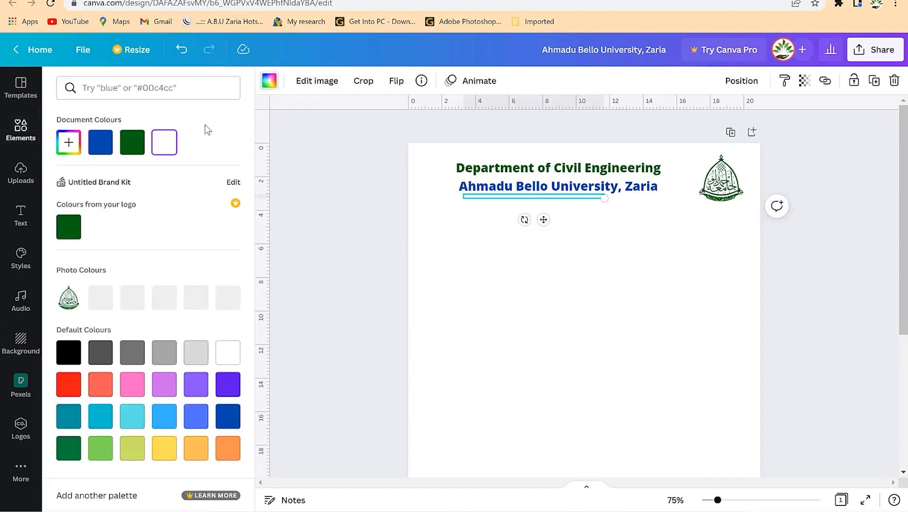
click(164, 297)
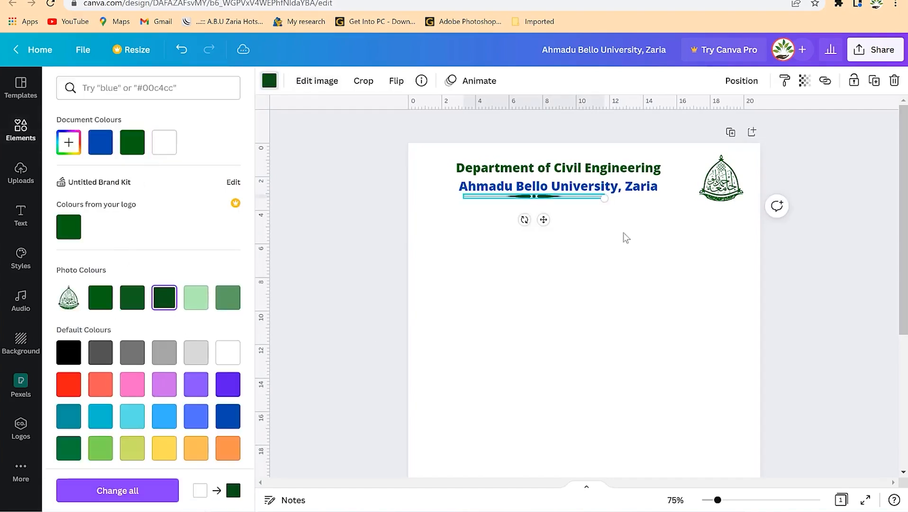
drag(533, 200, 536, 208)
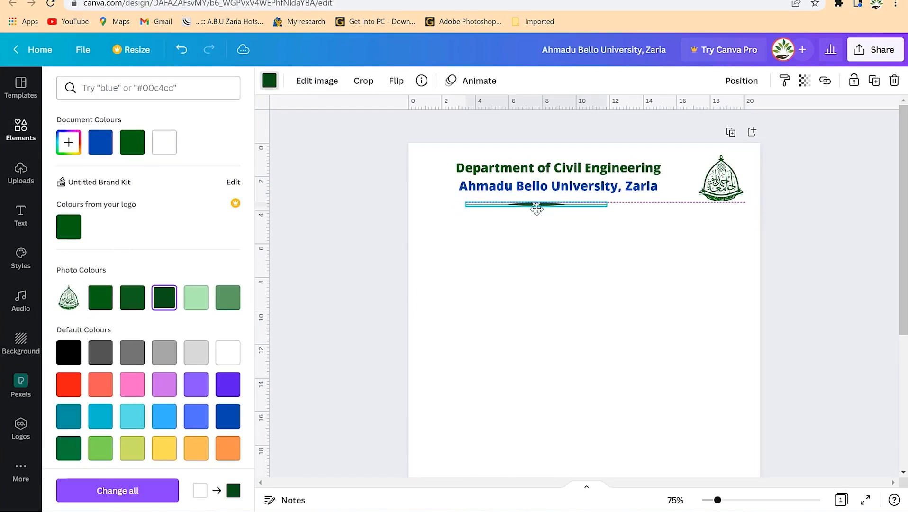
drag(607, 205, 759, 209)
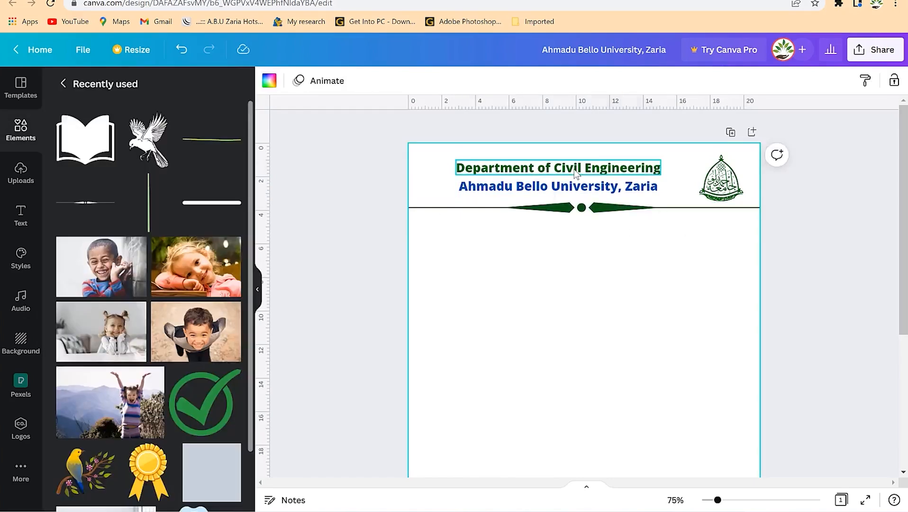
Reposition both heading lines and enlarge 'Department of Civil Engineering' to size 28.
click(575, 174)
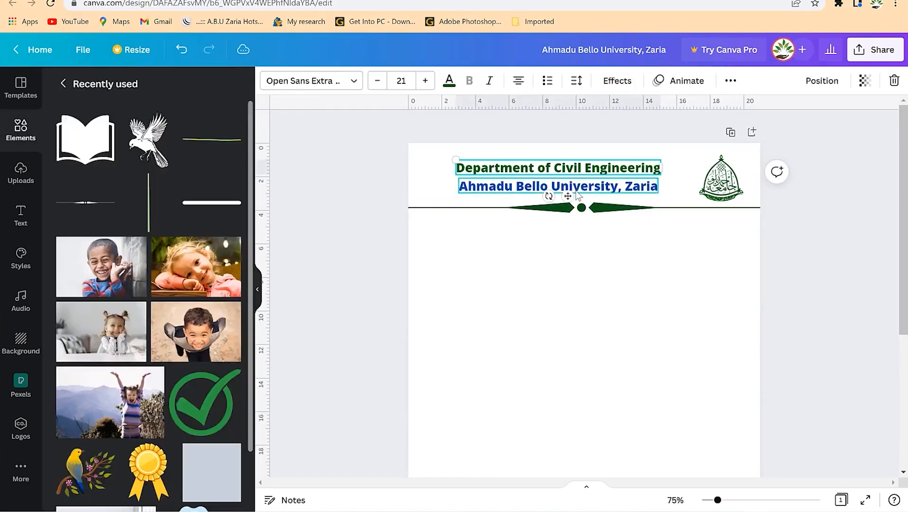
shift+click(573, 188)
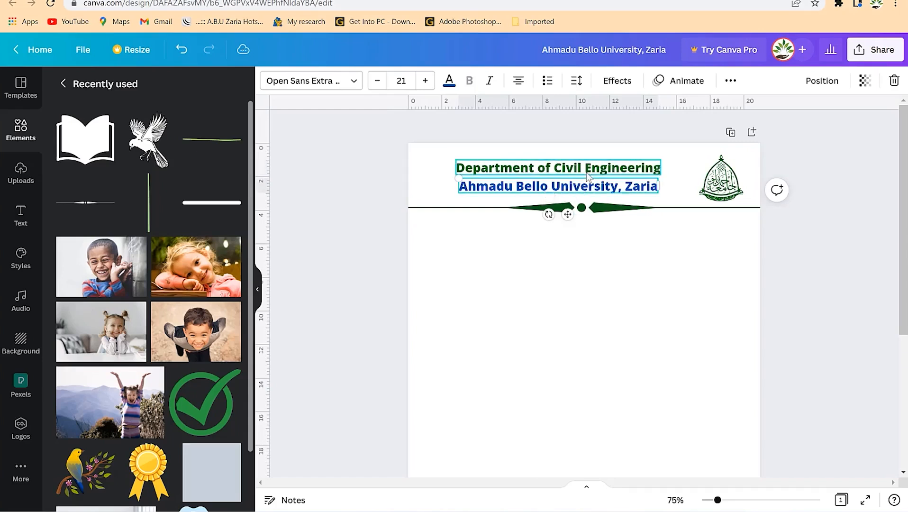
drag(592, 172, 603, 158)
click(602, 161)
click(430, 86)
click(426, 81)
click(426, 81)
click(425, 81)
click(425, 81)
click(426, 80)
click(425, 81)
click(646, 250)
click(613, 190)
click(619, 260)
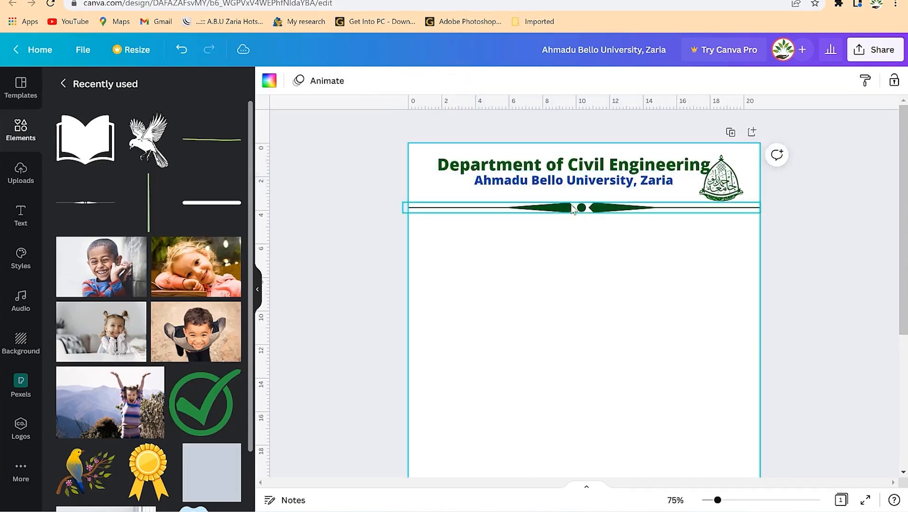
click(563, 189)
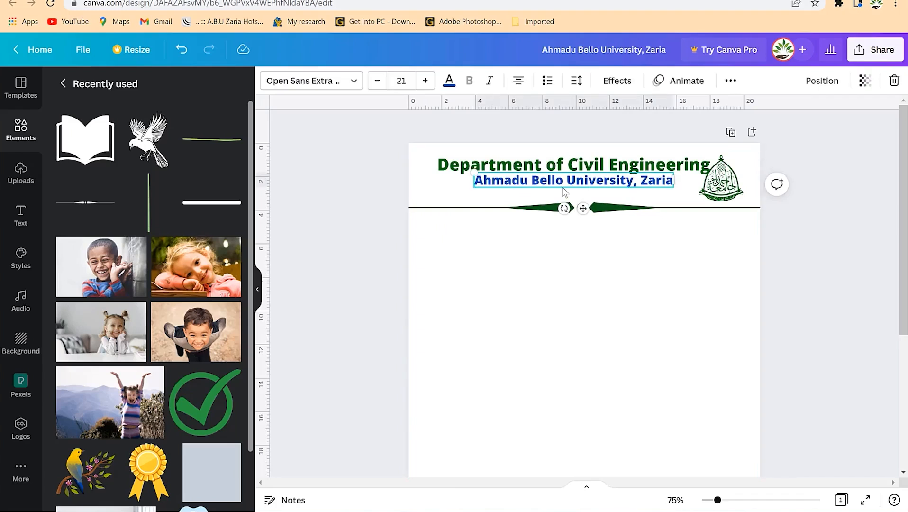
Duplicate the university name line and retype the copy as 'Nigeria'.
key(ctrl+d)
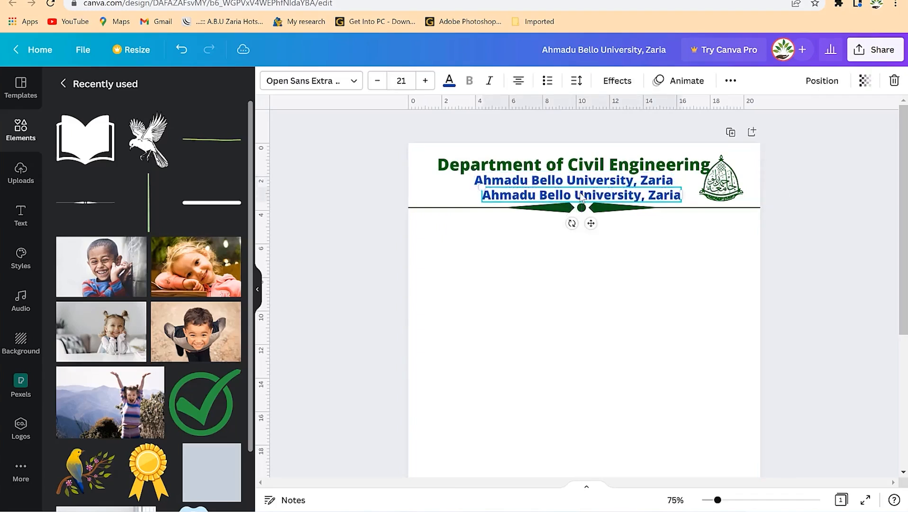
double_click(580, 194)
key(ctrl+a)
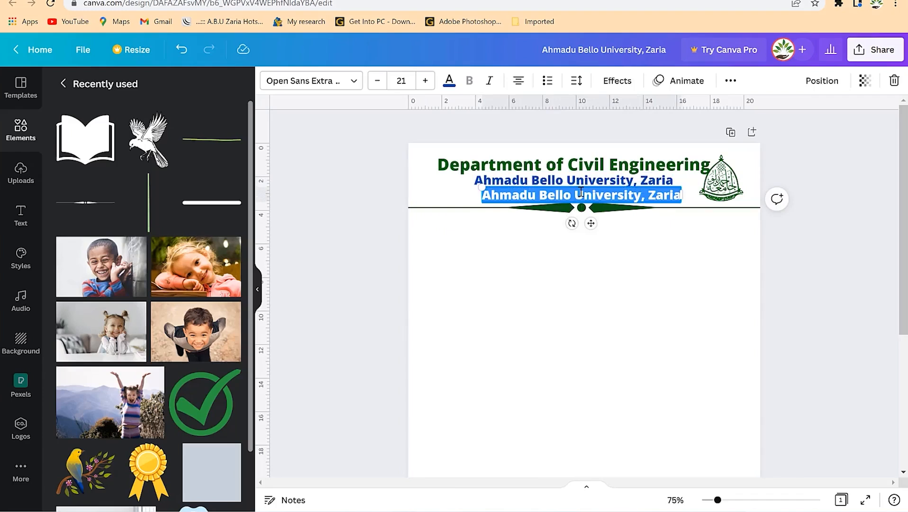
text(Nigeria)
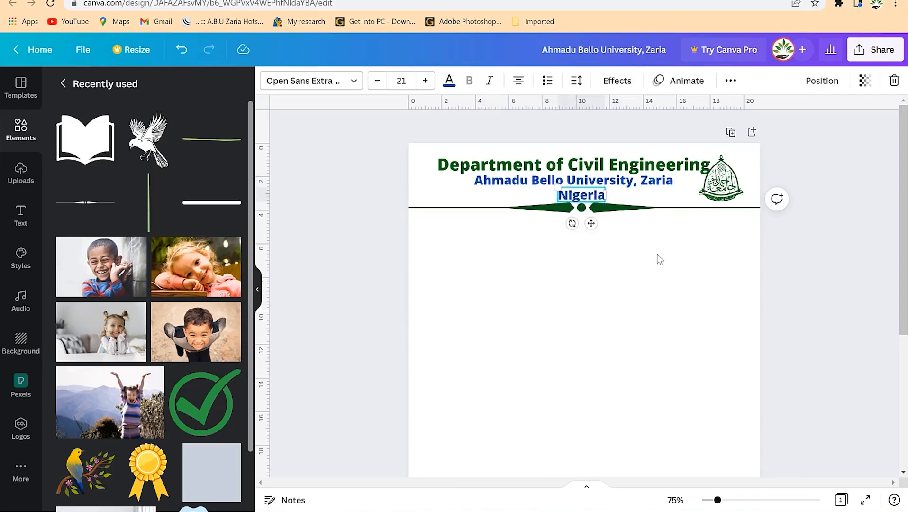
click(501, 214)
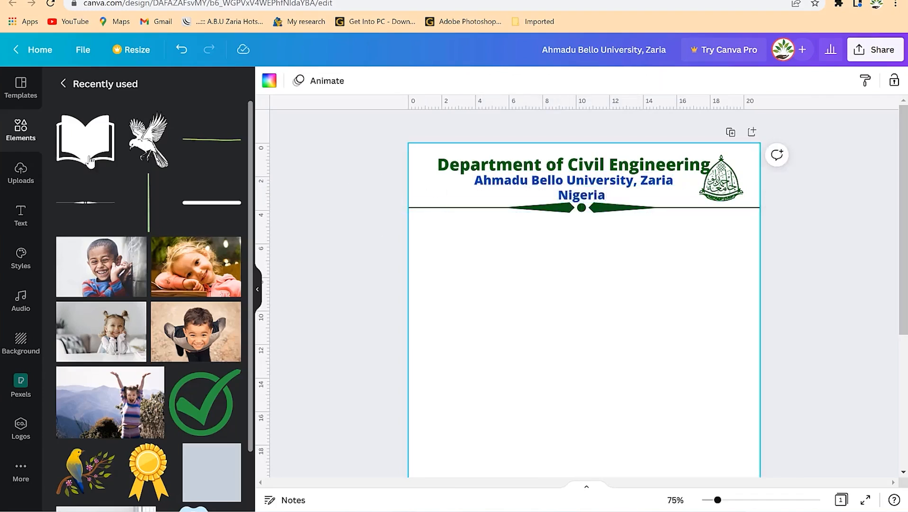
Add a body text box reading 'Phone no:'.
click(45, 214)
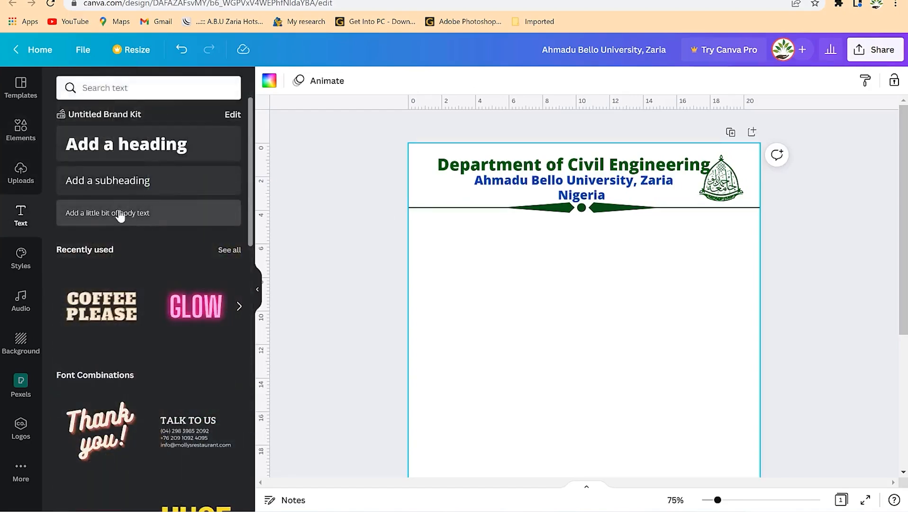
click(118, 218)
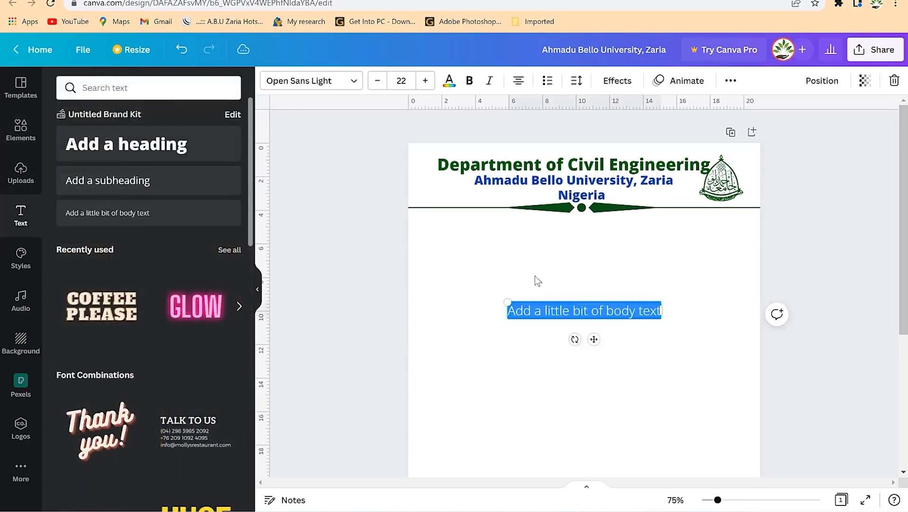
text(P)
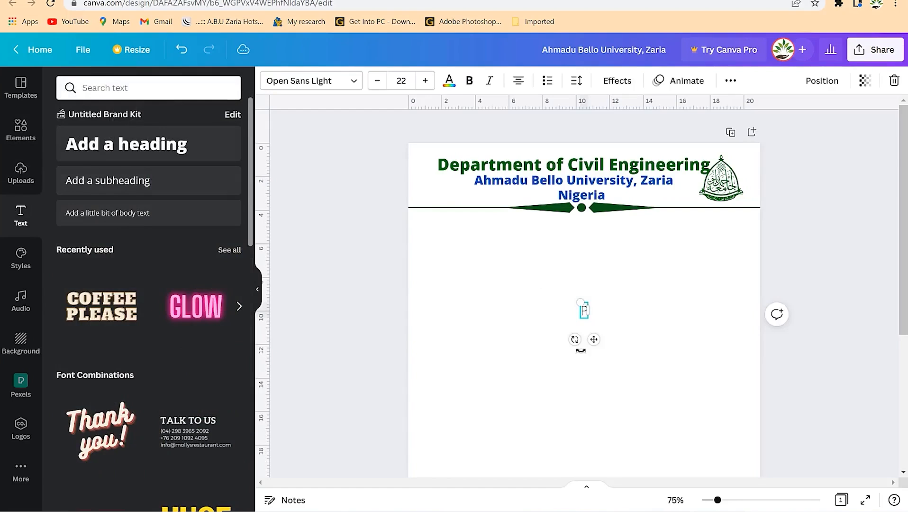
text(hone no:)
click(578, 300)
click(576, 310)
Set the 'Phone no:' label to size 11 and place it at the left, above the divider.
click(376, 83)
click(377, 83)
click(376, 83)
click(377, 83)
click(377, 83)
click(376, 83)
drag(592, 334, 446, 224)
drag(718, 500, 729, 500)
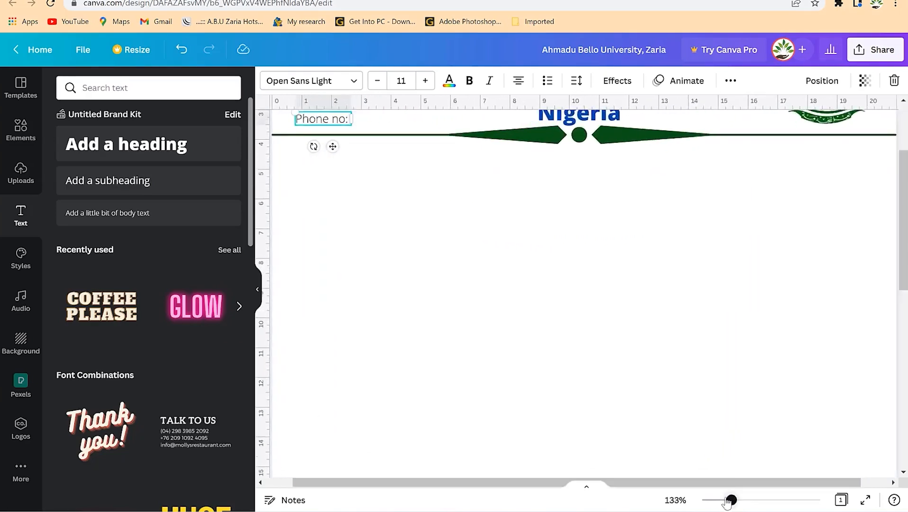
drag(347, 264, 361, 268)
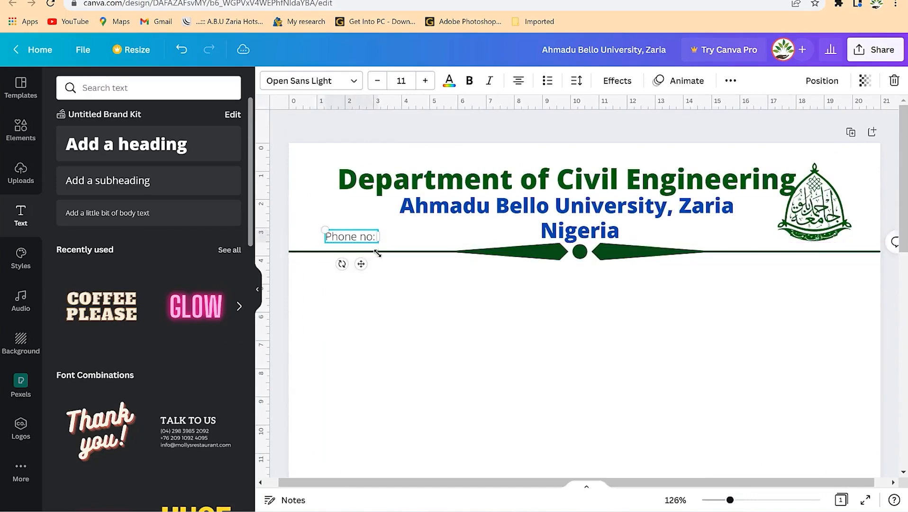
click(395, 286)
click(21, 127)
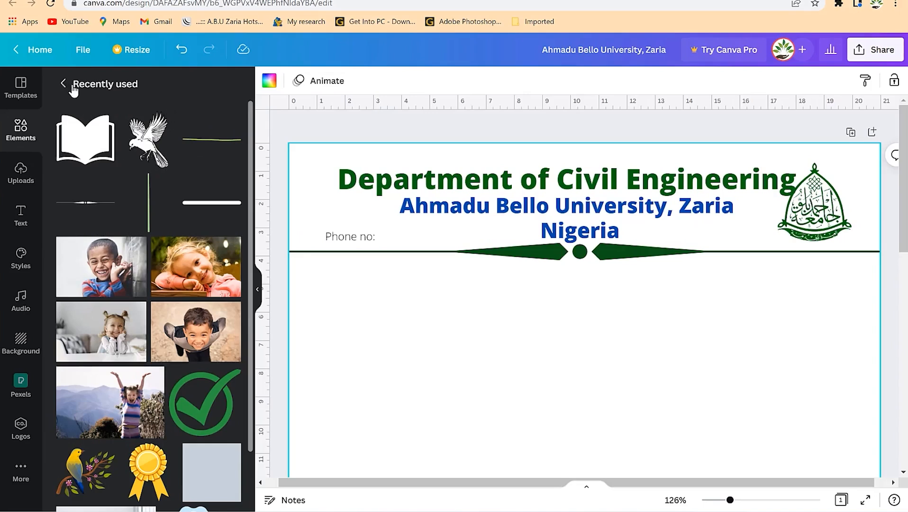
Search Elements for 'phone' and place a small circled phone icon beside 'Phone no:'.
click(72, 85)
click(149, 89)
text(phone)
key(Return)
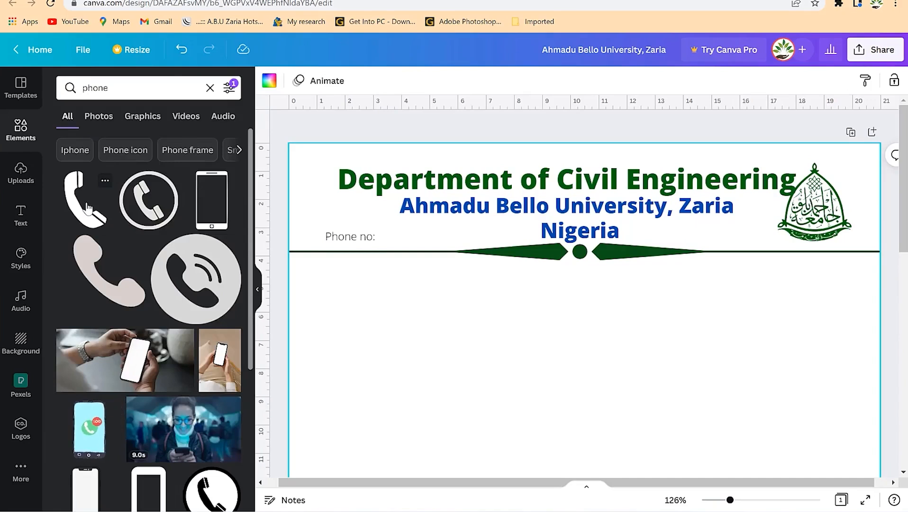
drag(142, 204, 391, 296)
drag(605, 255, 354, 237)
Recolour the phone icon red.
click(323, 202)
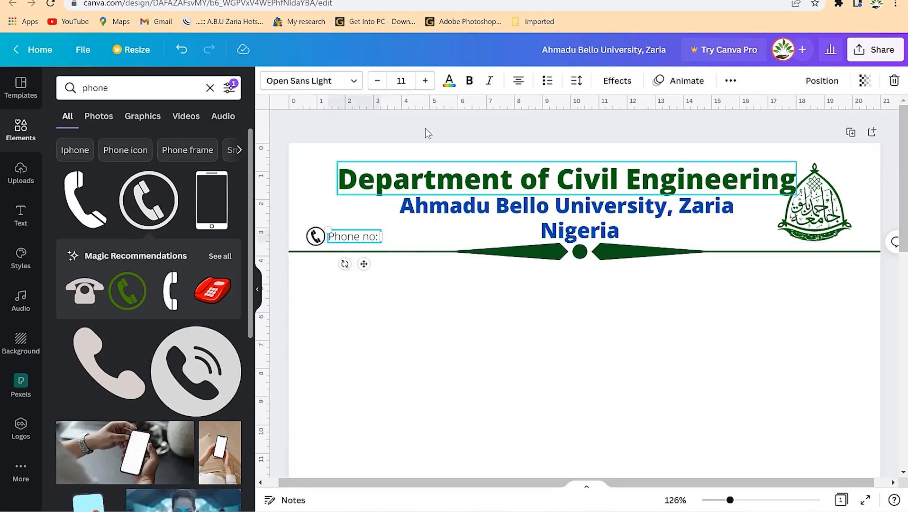
click(449, 80)
click(315, 236)
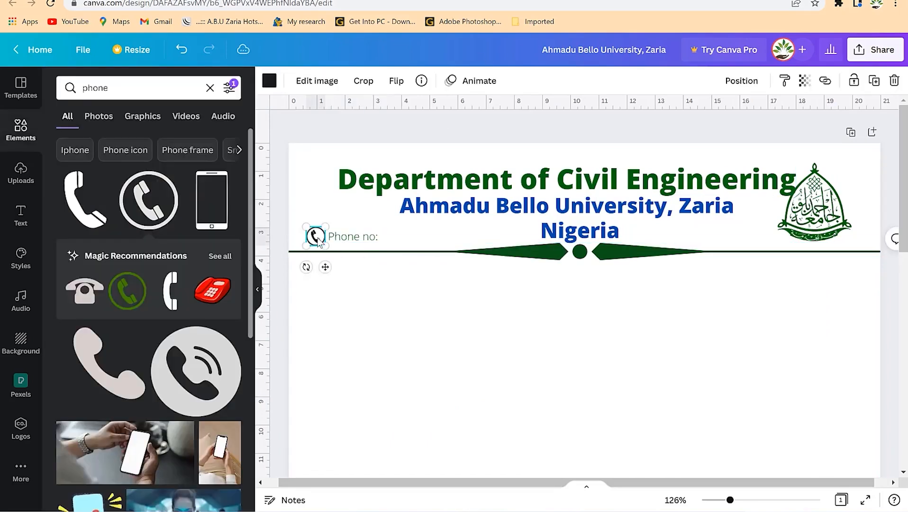
click(269, 80)
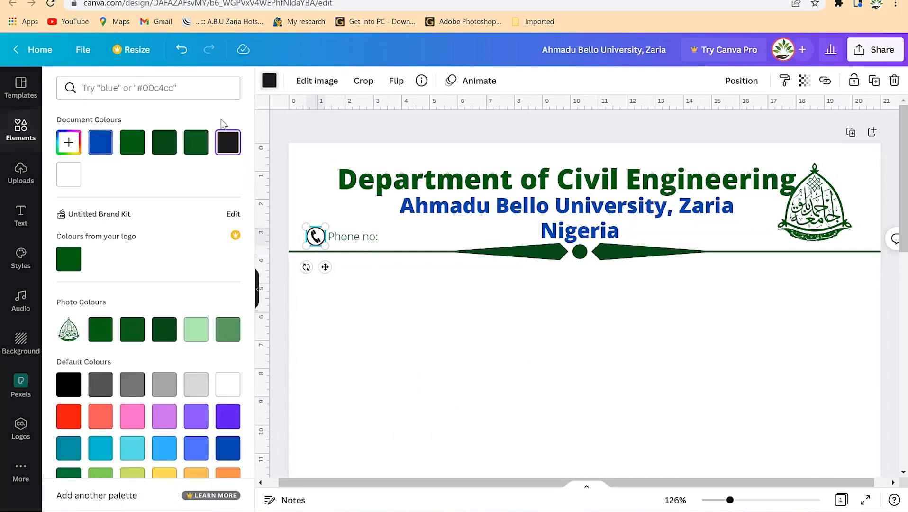
click(70, 417)
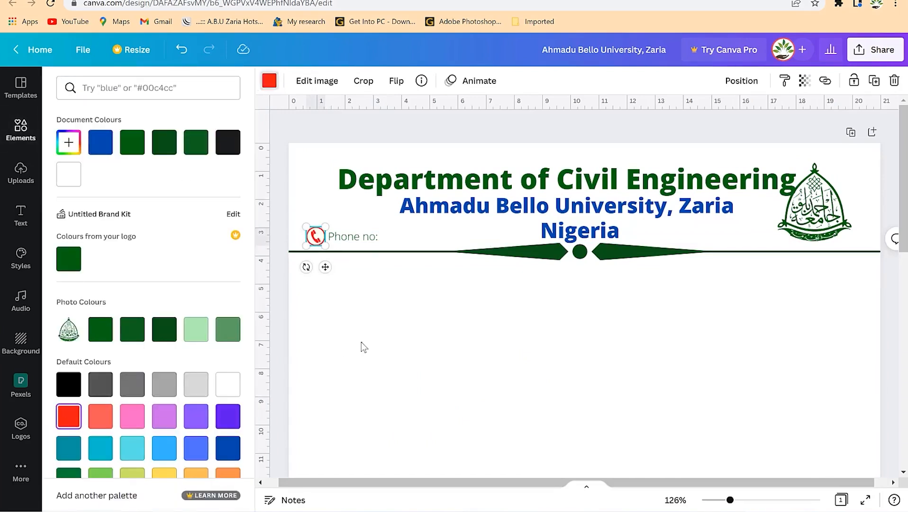
click(361, 341)
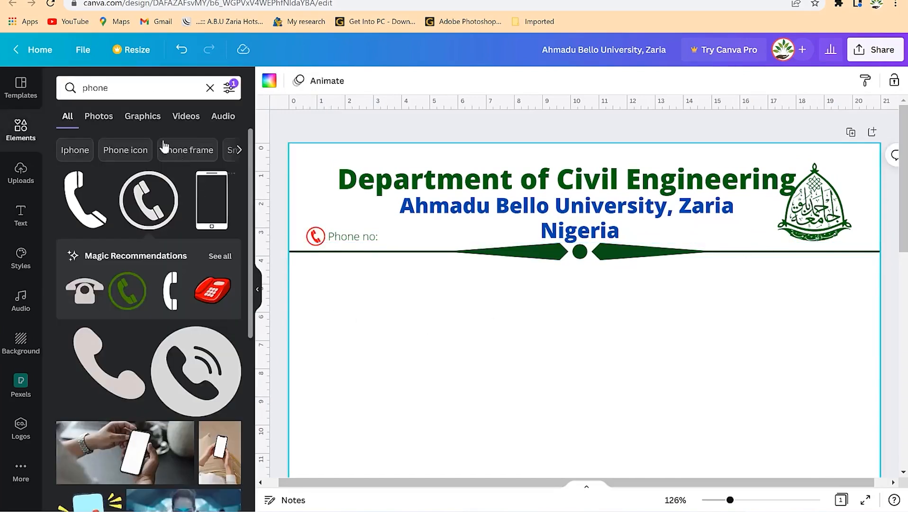
Duplicate the 'Phone no:' label and move the copy to the header's right side.
click(372, 240)
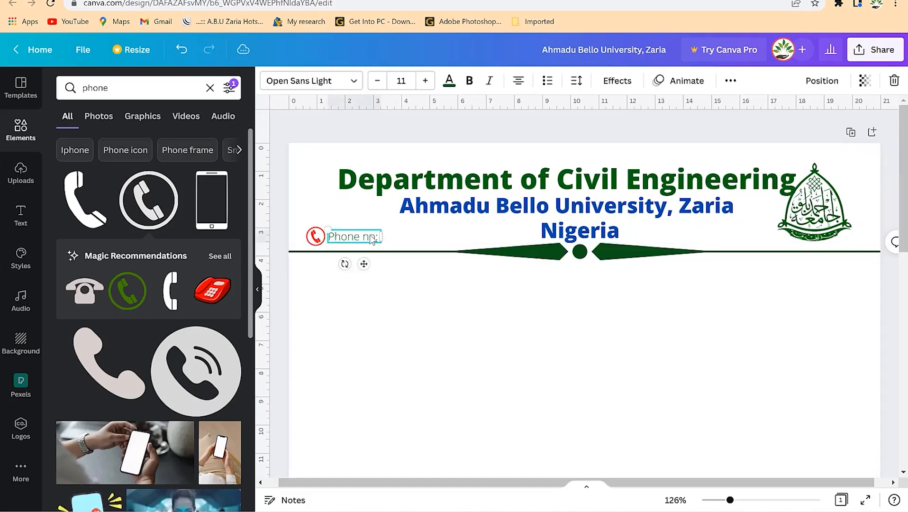
key(ctrl+d)
drag(376, 277, 710, 268)
drag(707, 267, 713, 269)
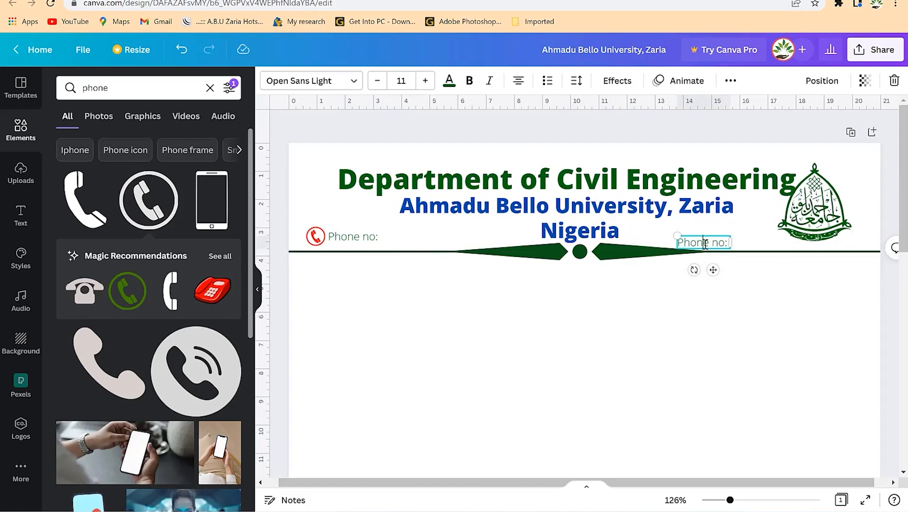
Retype the copy as 'Email address:' plus the department's e-mail, aligned to the right edge.
double_click(706, 243)
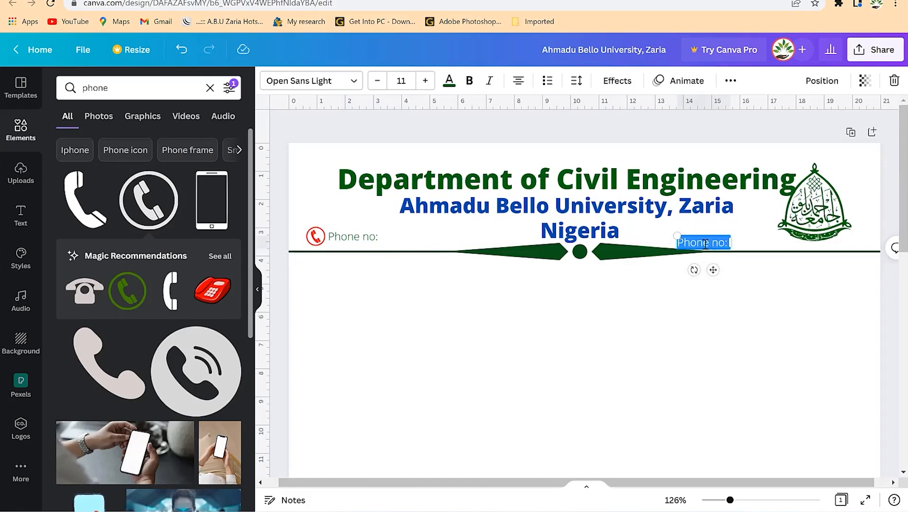
text(Email address:)
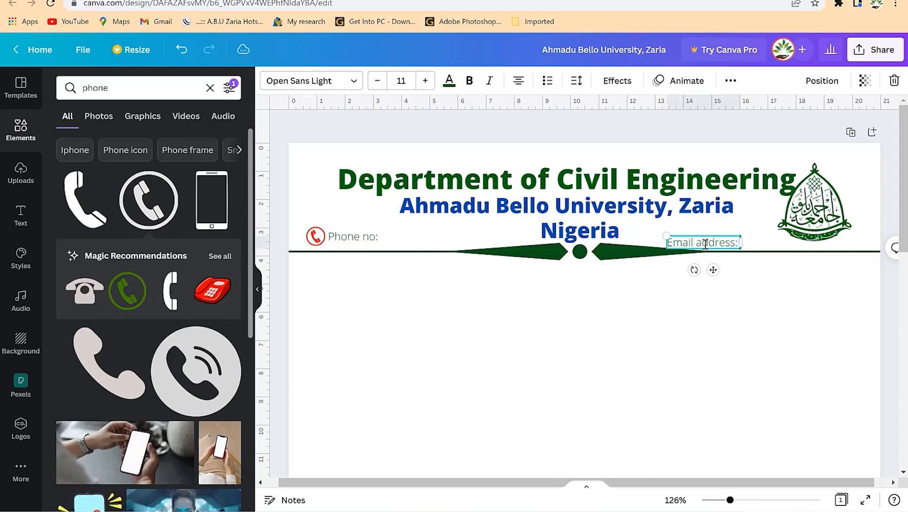
text( abu.edu)
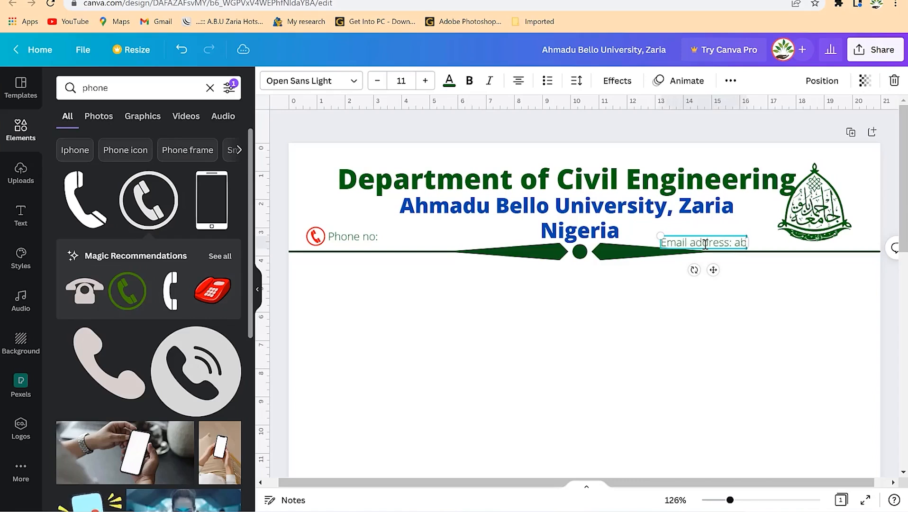
key(BackSpace)
key(BackSpace)
key(BackSpace)
key(BackSpace)
key(BackSpace)
key(BackSpace)
key(BackSpace)
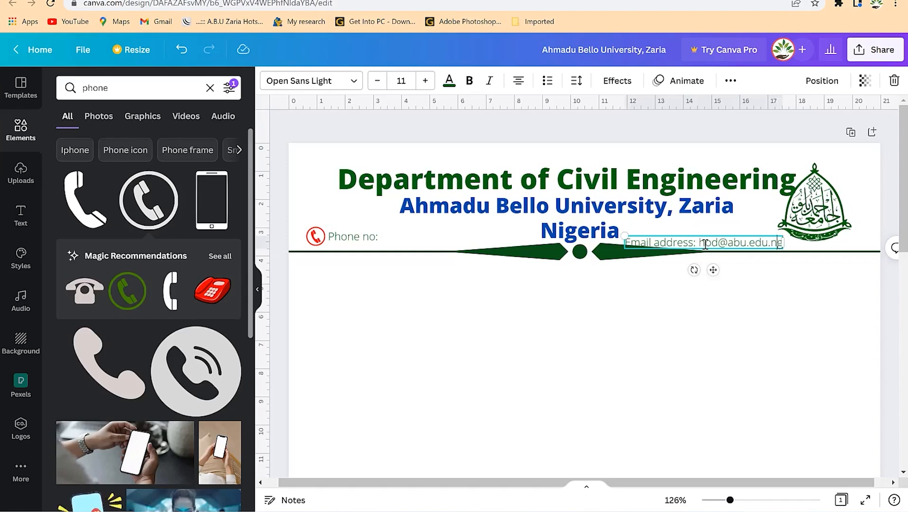
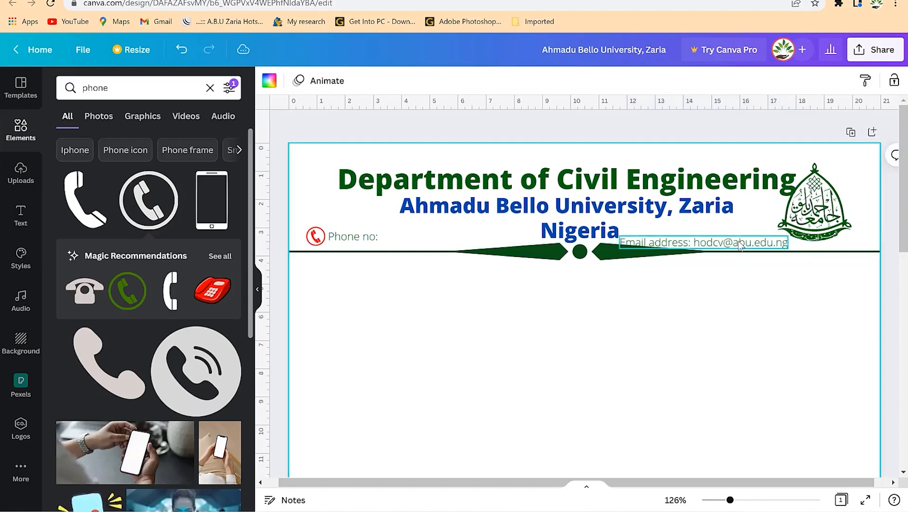
click(743, 245)
drag(744, 243, 825, 218)
drag(790, 244, 816, 240)
click(750, 295)
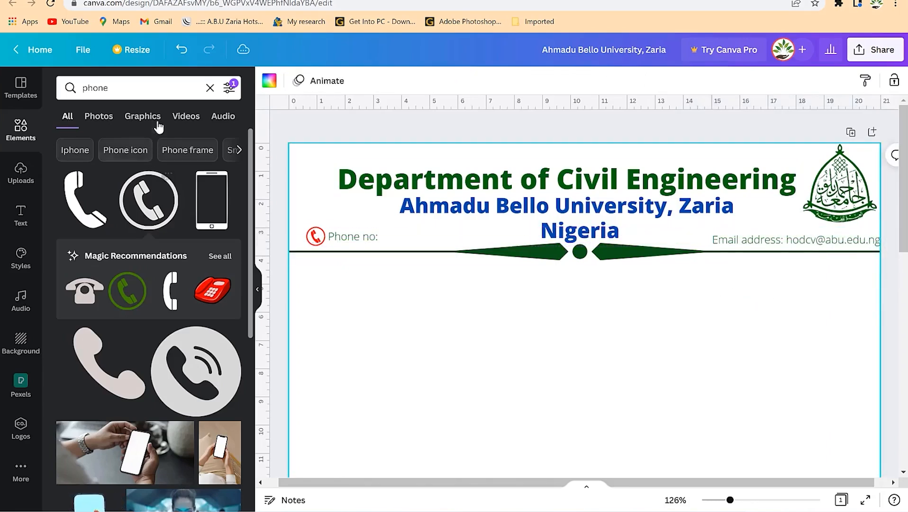
Search Elements for 'internet' and place a small globe icon left of 'Email address:'.
drag(121, 87, 36, 96)
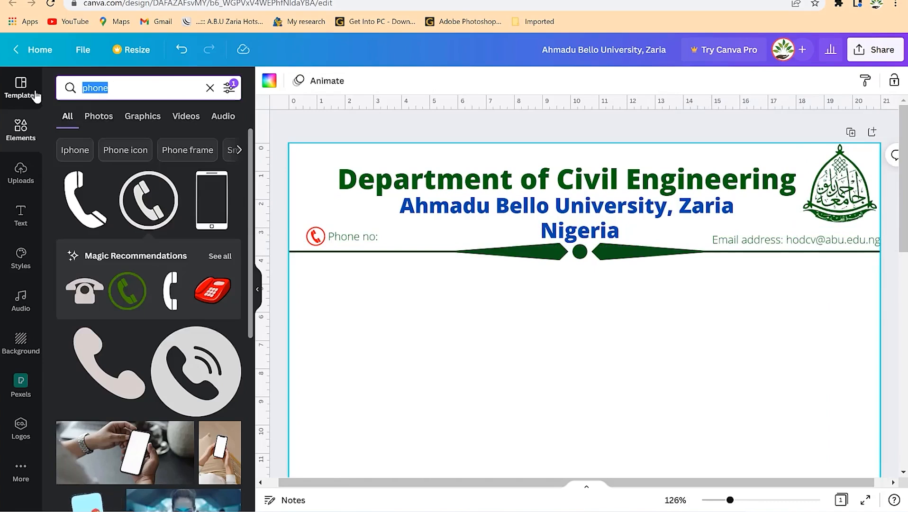
text(internet)
key(Return)
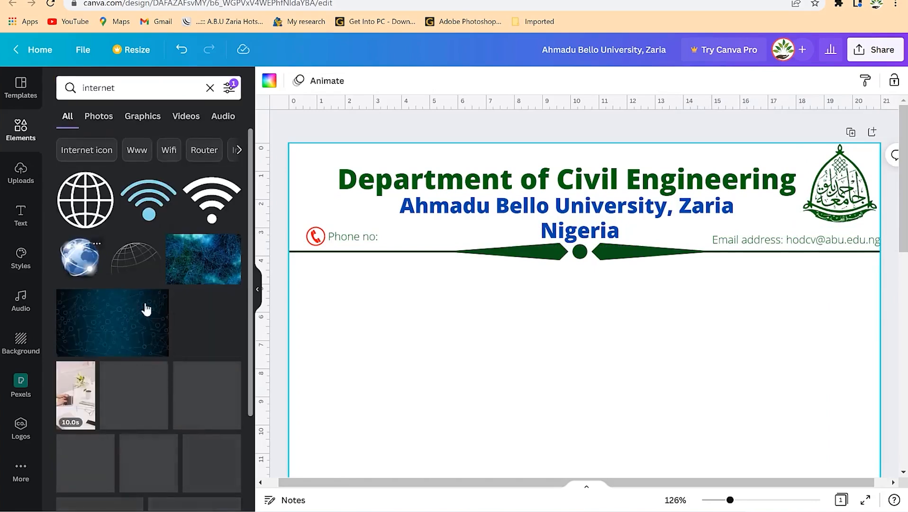
drag(147, 248, 514, 262)
drag(713, 229, 648, 348)
drag(674, 278, 702, 239)
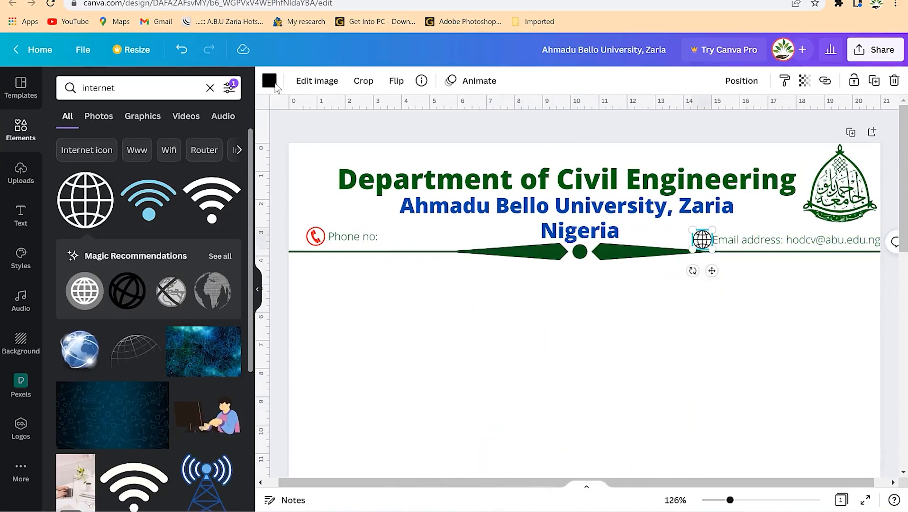
Recolour the globe icon red to match the phone icon.
click(270, 81)
click(66, 182)
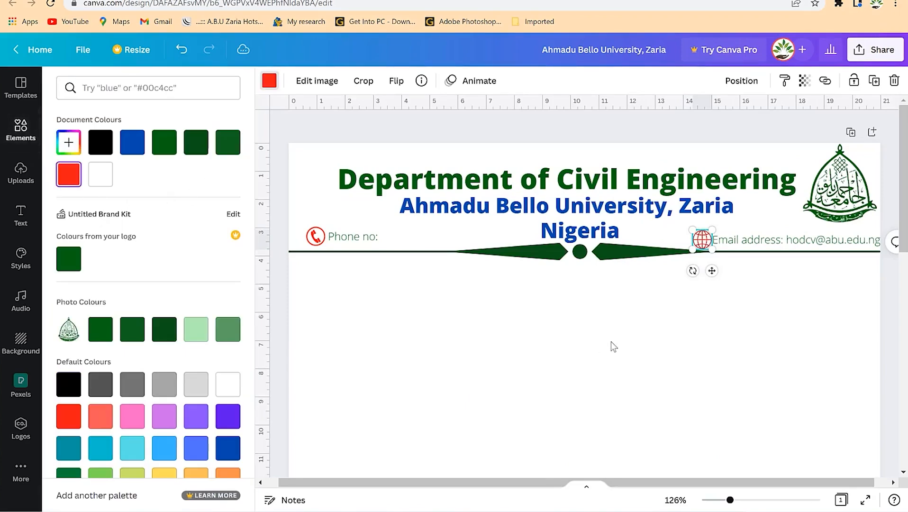
click(797, 380)
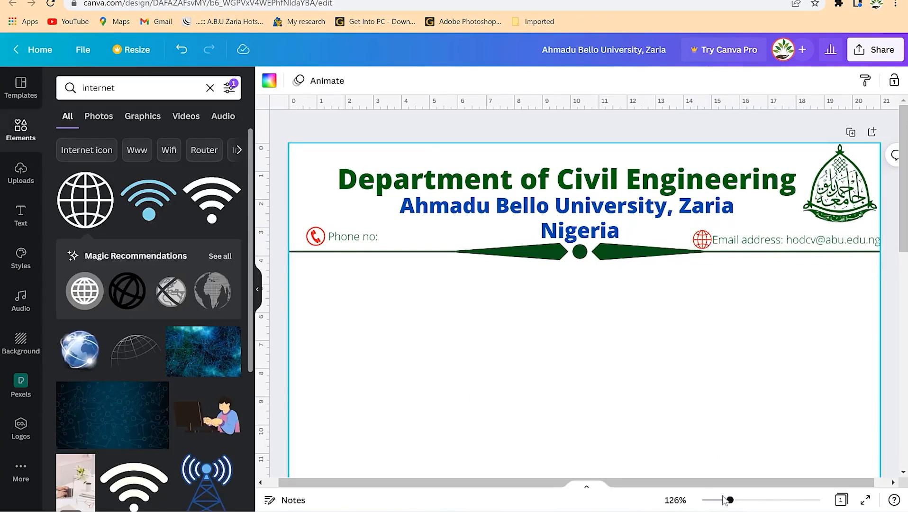
drag(730, 500, 710, 499)
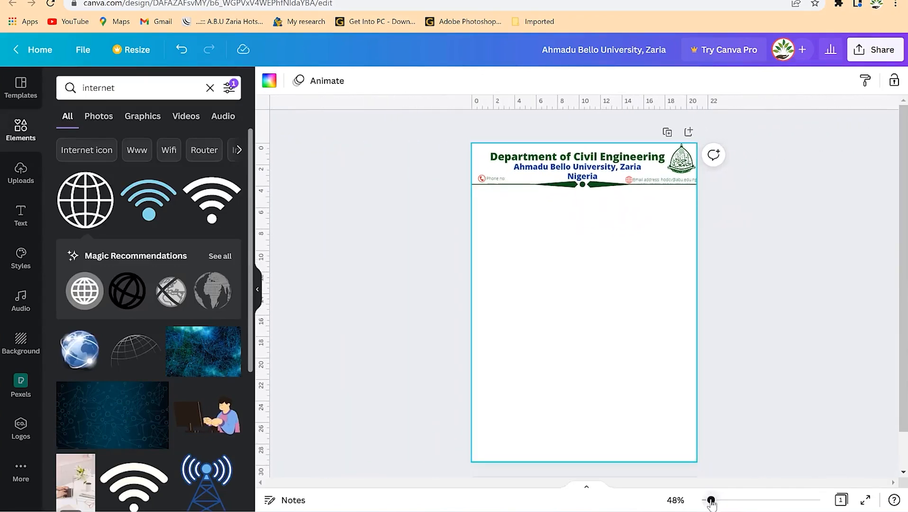
Search the Elements library for 'shapes'.
click(786, 271)
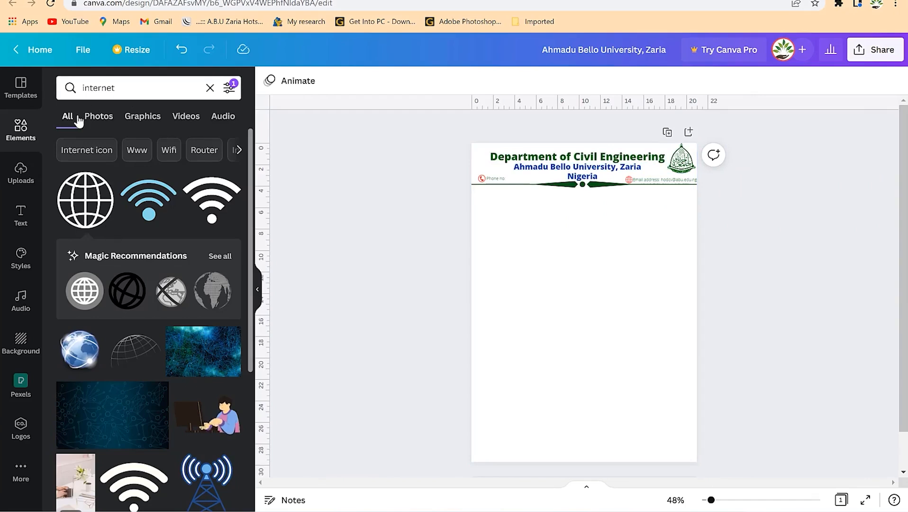
click(26, 136)
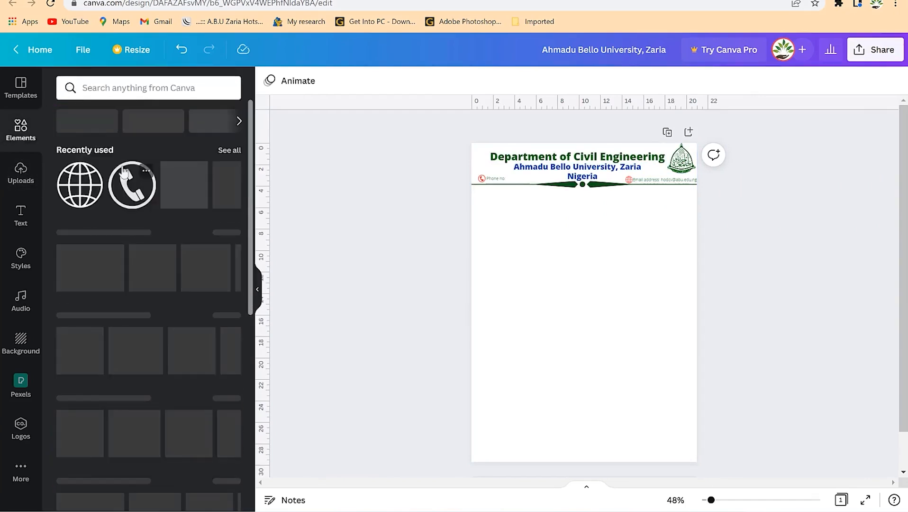
click(142, 90)
text(shapes)
key(Return)
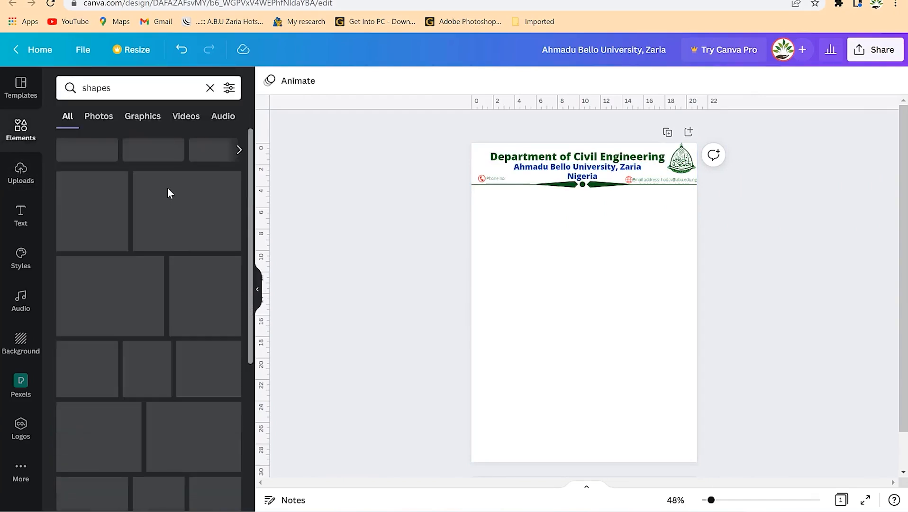
click(16, 141)
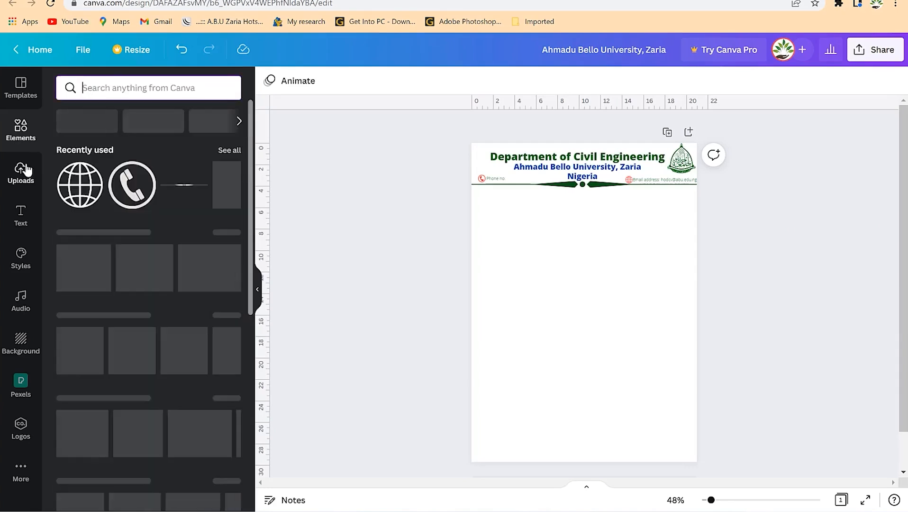
click(23, 166)
click(27, 132)
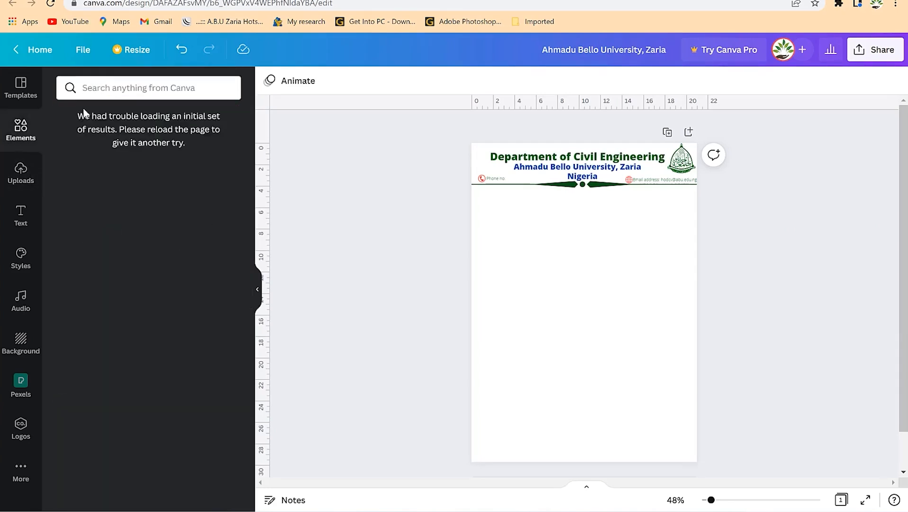
click(129, 89)
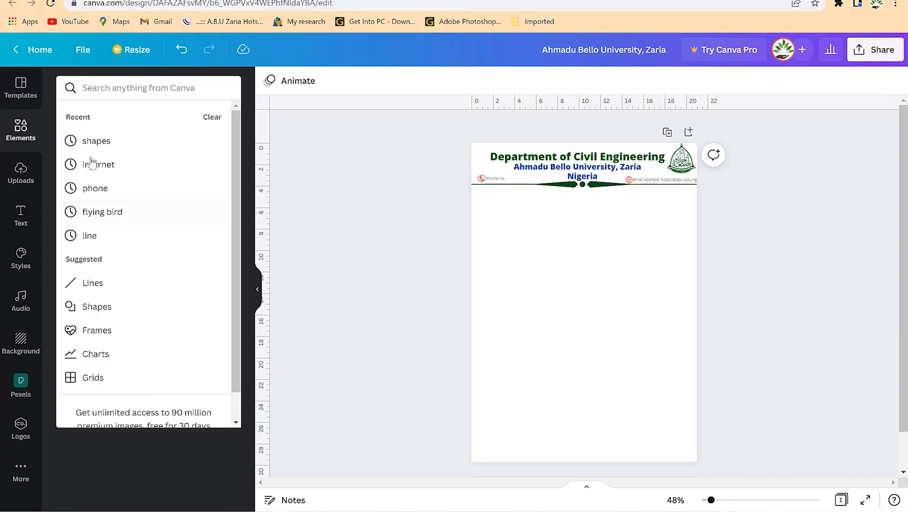
click(96, 140)
Add a square and flatten it into a bar covering the header.
drag(156, 219, 542, 285)
drag(571, 353, 708, 148)
drag(588, 142, 588, 140)
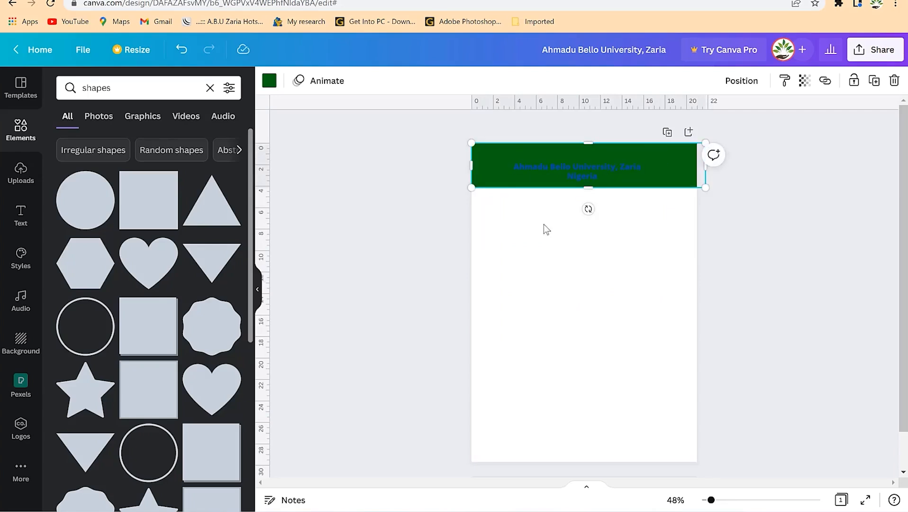
Make the header bar orange with transparency about 38.
click(269, 82)
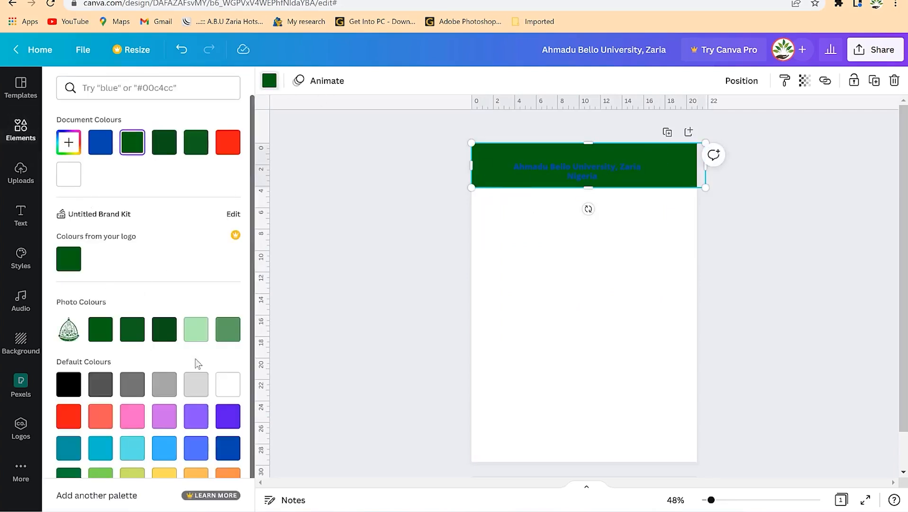
click(196, 389)
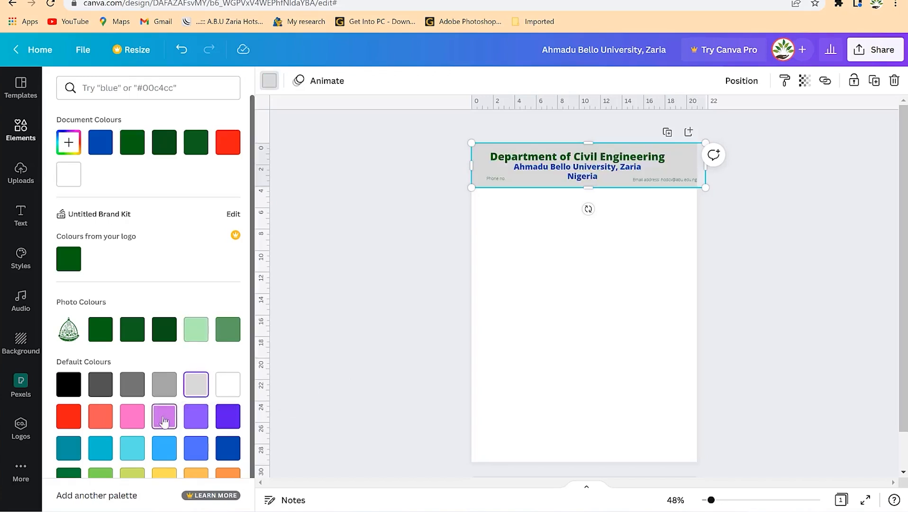
scroll(172, 268, down, 1)
click(167, 455)
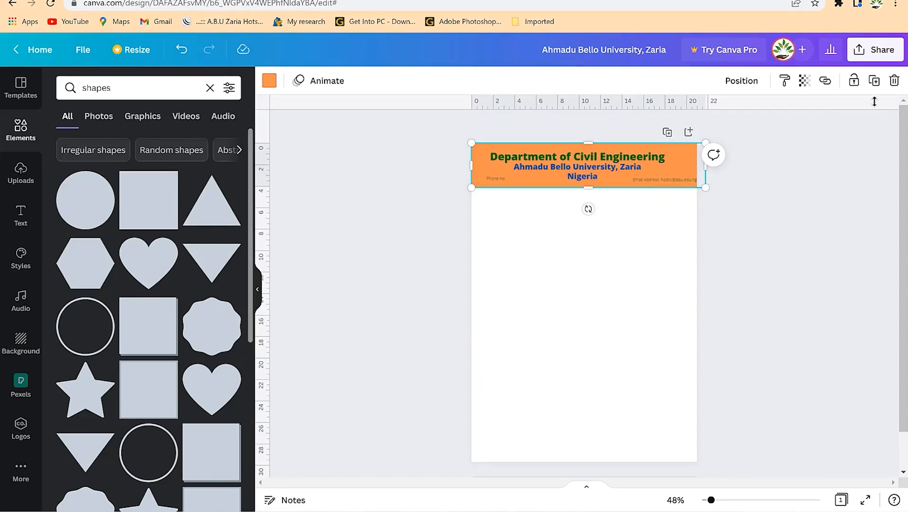
click(824, 81)
click(804, 80)
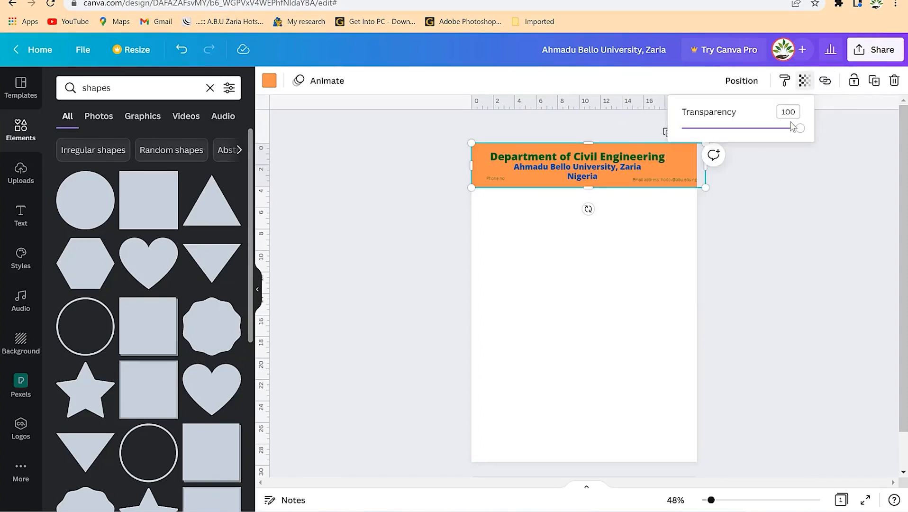
drag(800, 130, 727, 135)
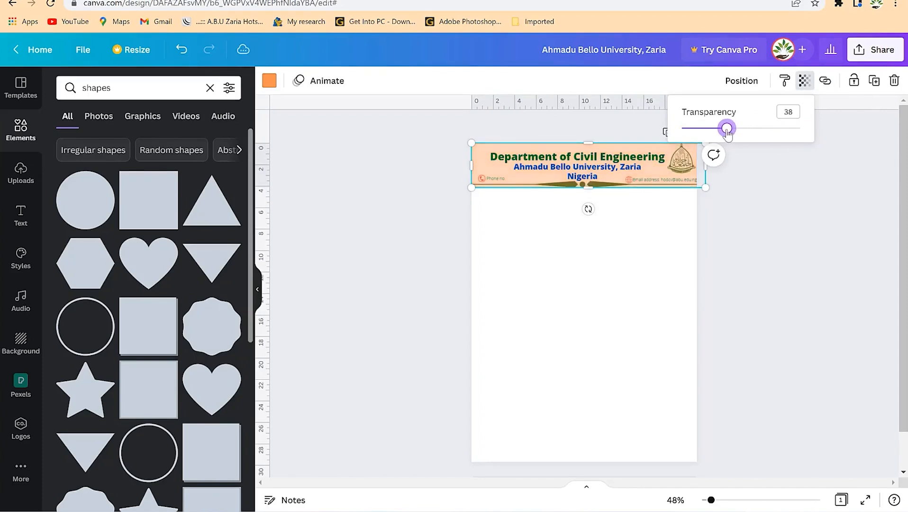
click(773, 221)
Move a peach rectangle below the header and stretch it down the page.
click(673, 278)
click(769, 288)
click(511, 184)
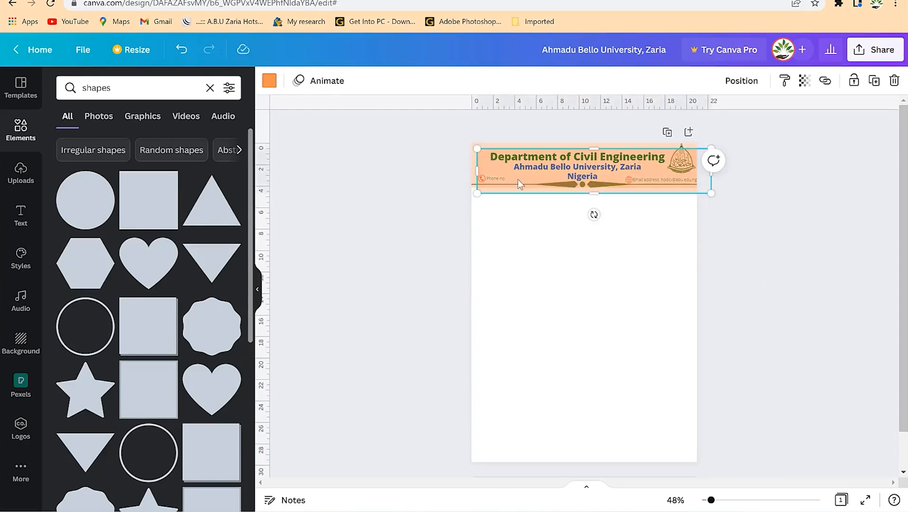
drag(520, 176, 508, 212)
drag(584, 233, 598, 476)
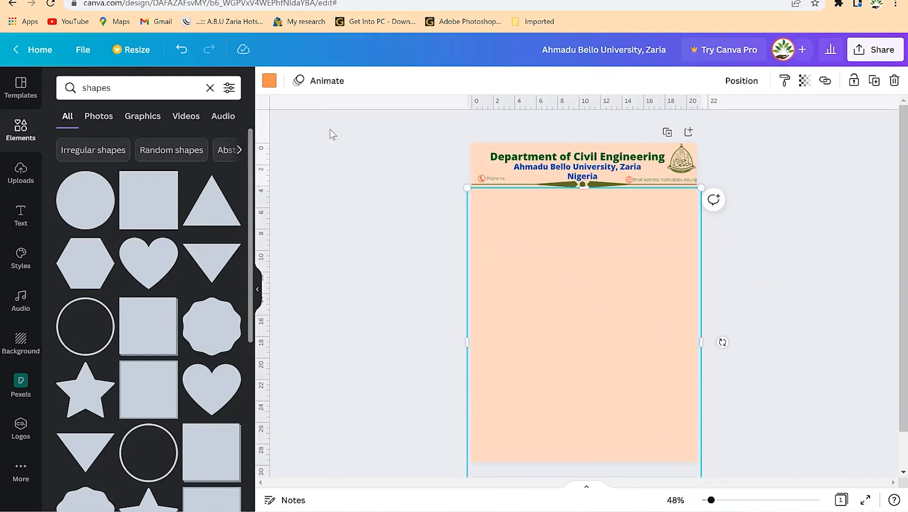
Make the large rectangle light grey and lower its opacity to about 69.
click(269, 81)
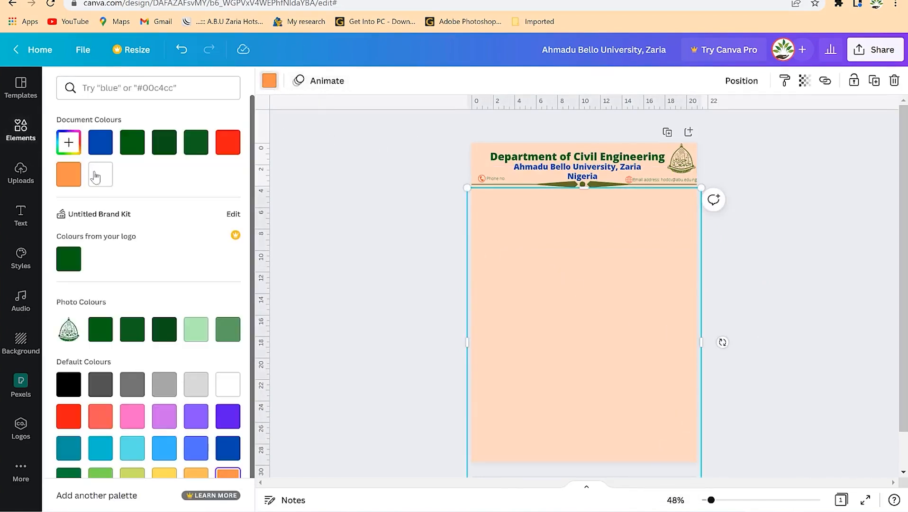
click(197, 390)
click(804, 80)
drag(800, 128, 731, 139)
click(697, 310)
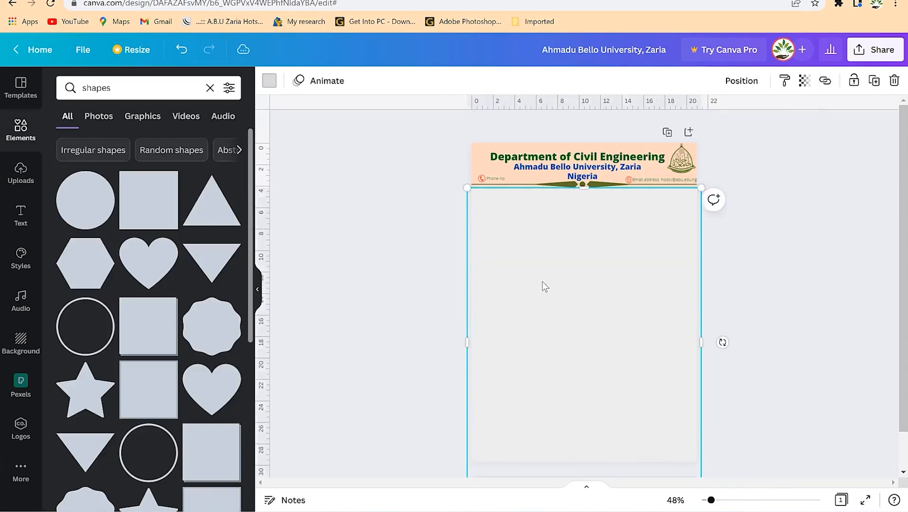
click(801, 234)
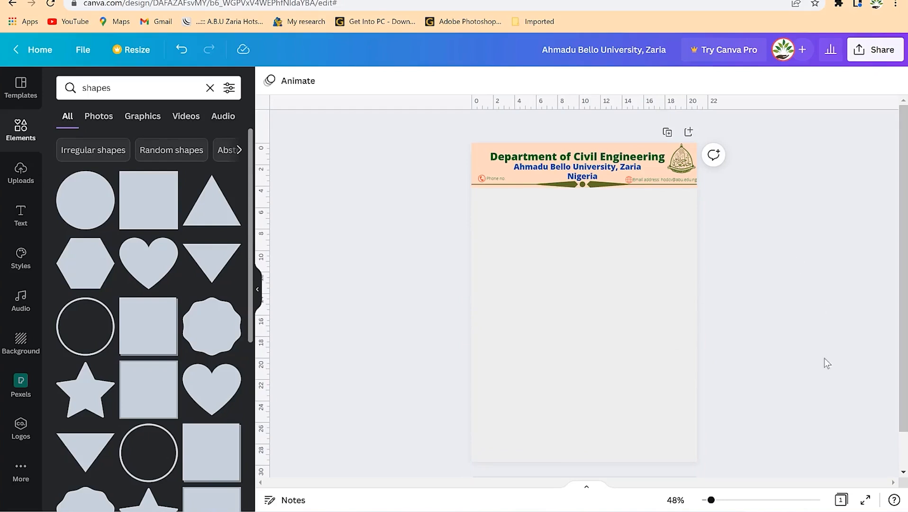
Turn the rectangle below the header white and add a body text box mid-page.
click(633, 285)
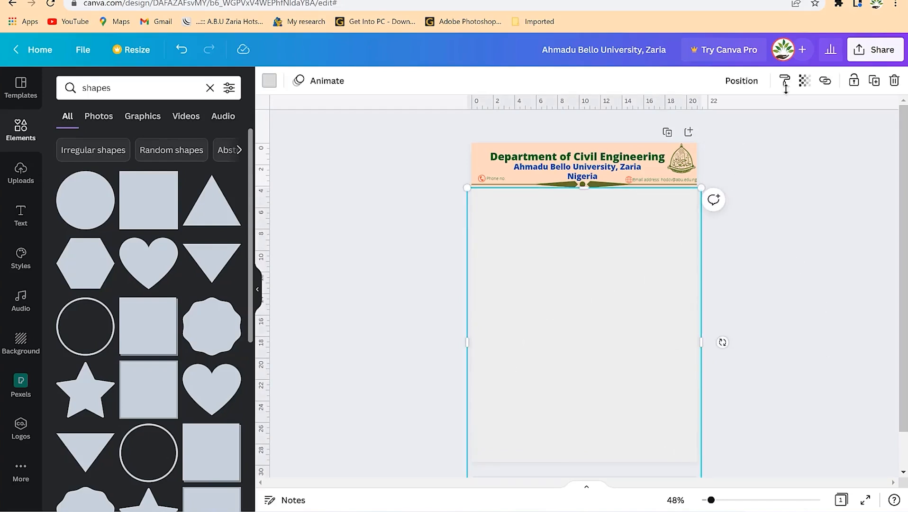
click(804, 81)
click(269, 88)
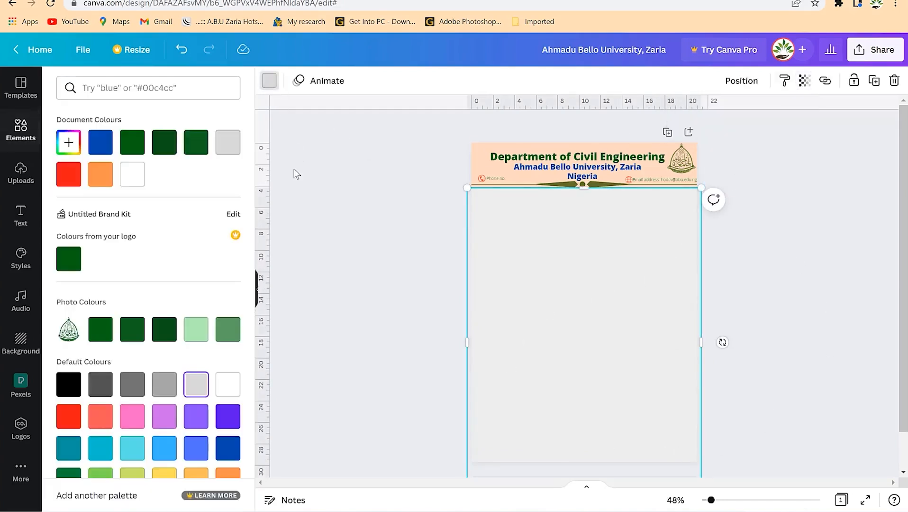
click(134, 175)
click(794, 285)
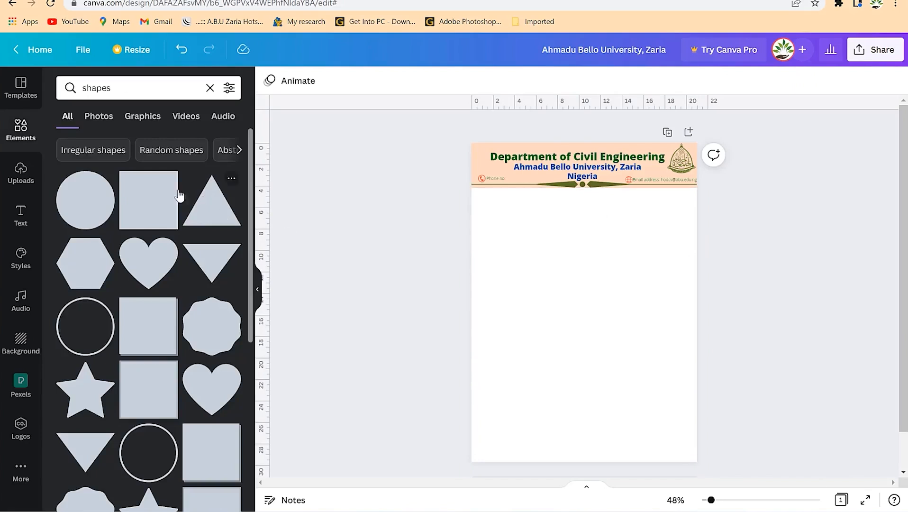
click(21, 214)
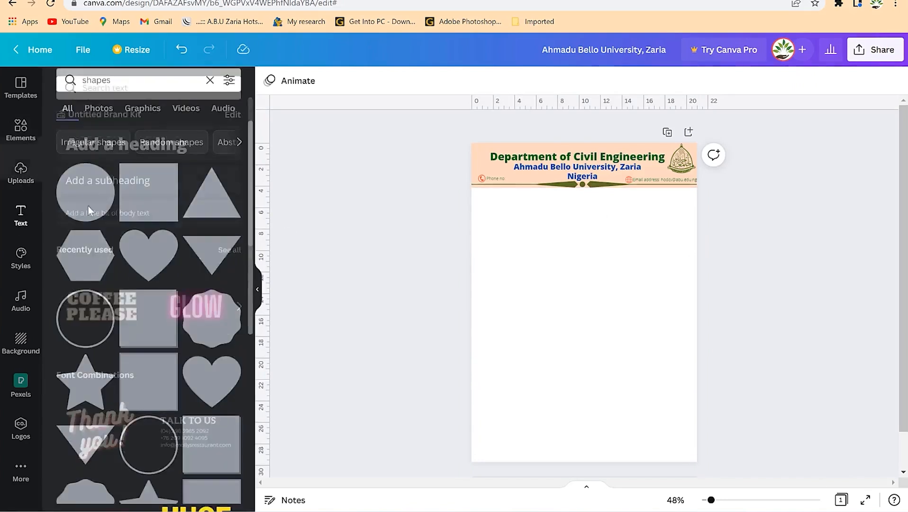
click(124, 220)
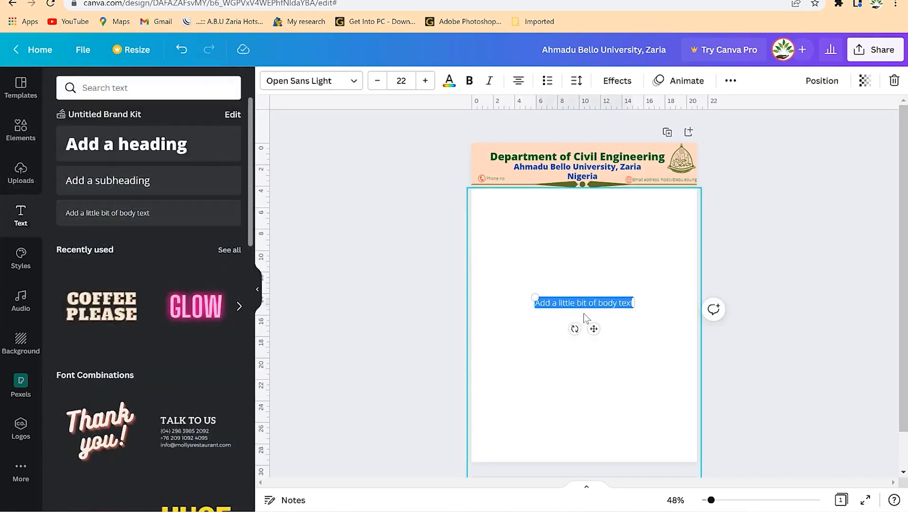